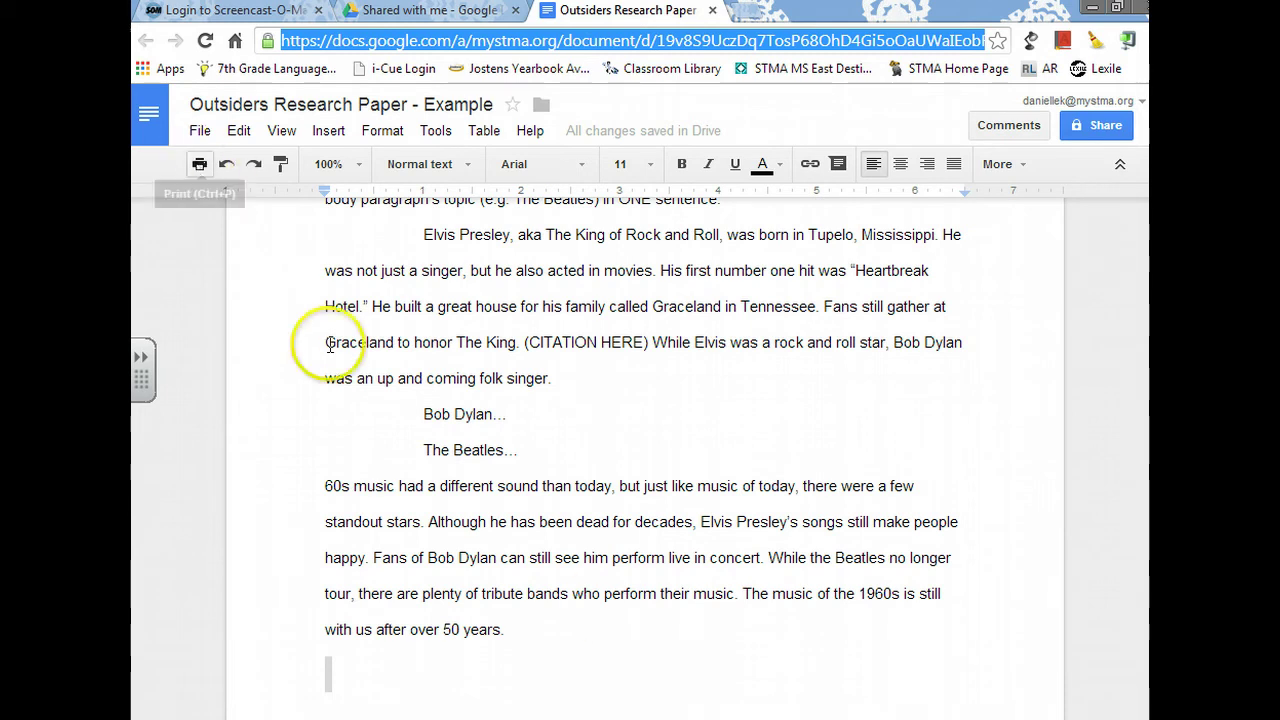
# Copy the entire text of the Outsiders Research Paper - Example document.
pyautogui.click(432, 557)
pyautogui.click(516, 600)
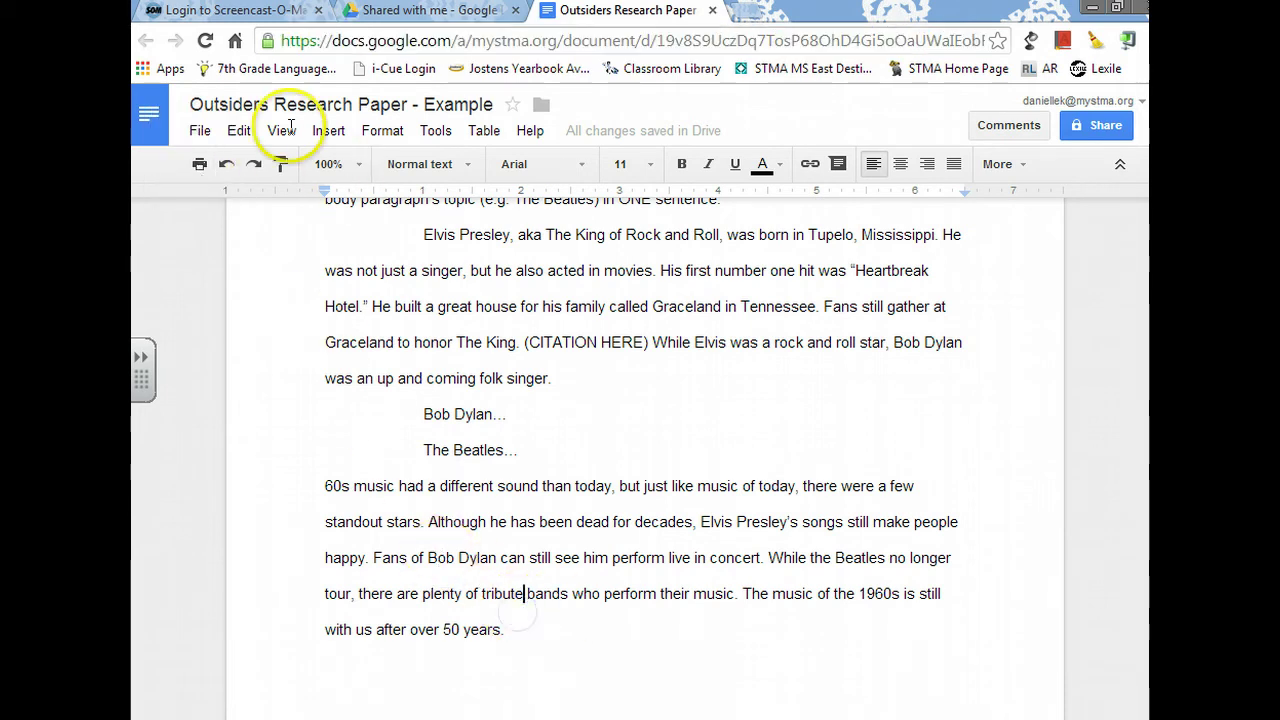
pyautogui.click(238, 131)
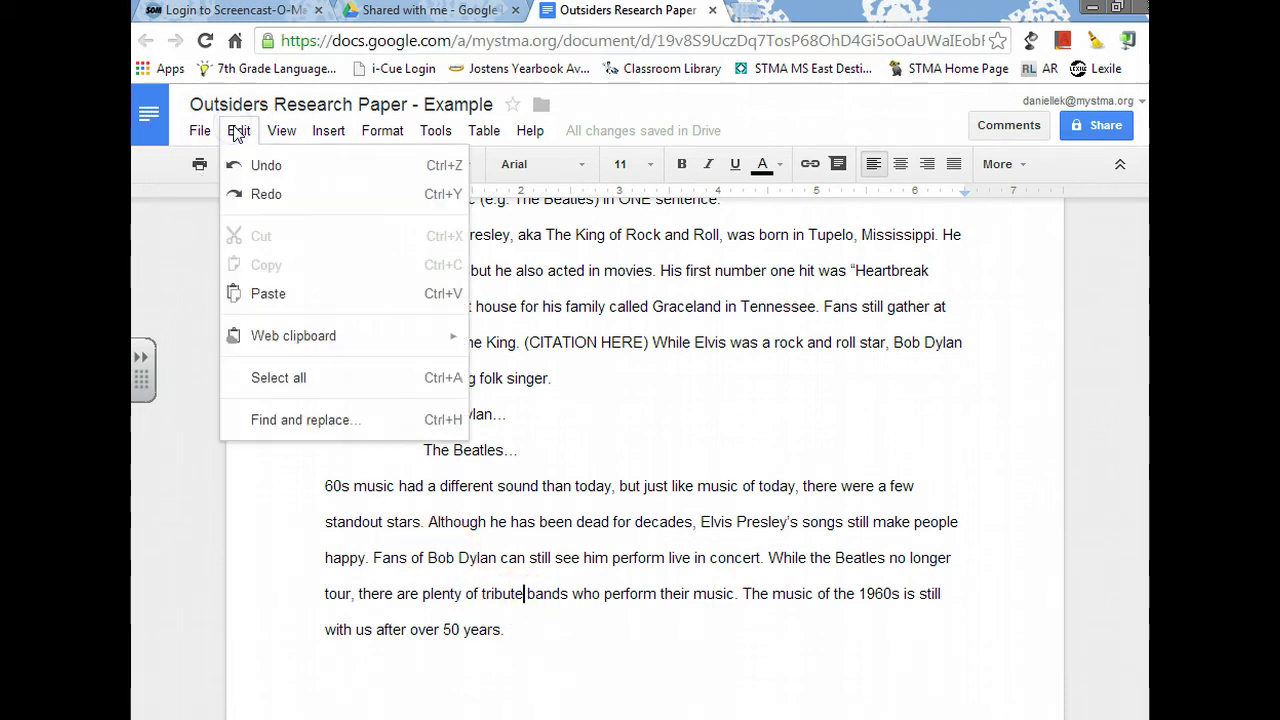
pyautogui.click(287, 374)
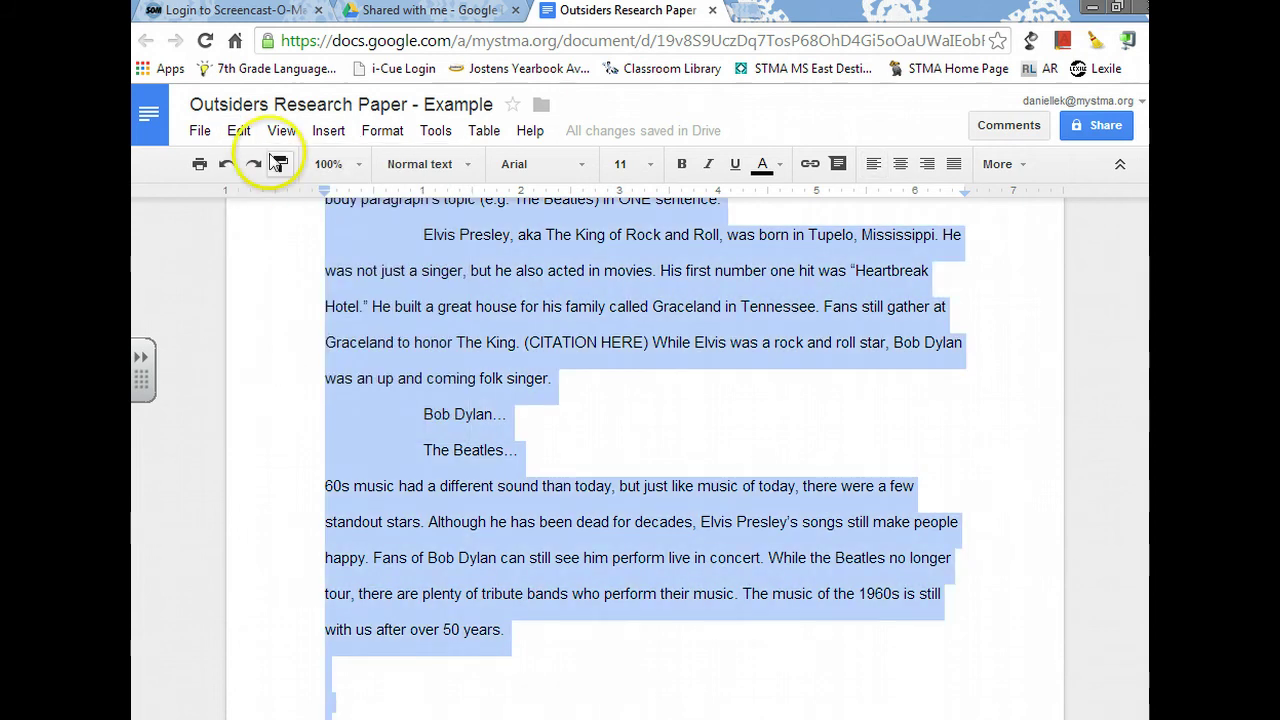
pyautogui.click(238, 131)
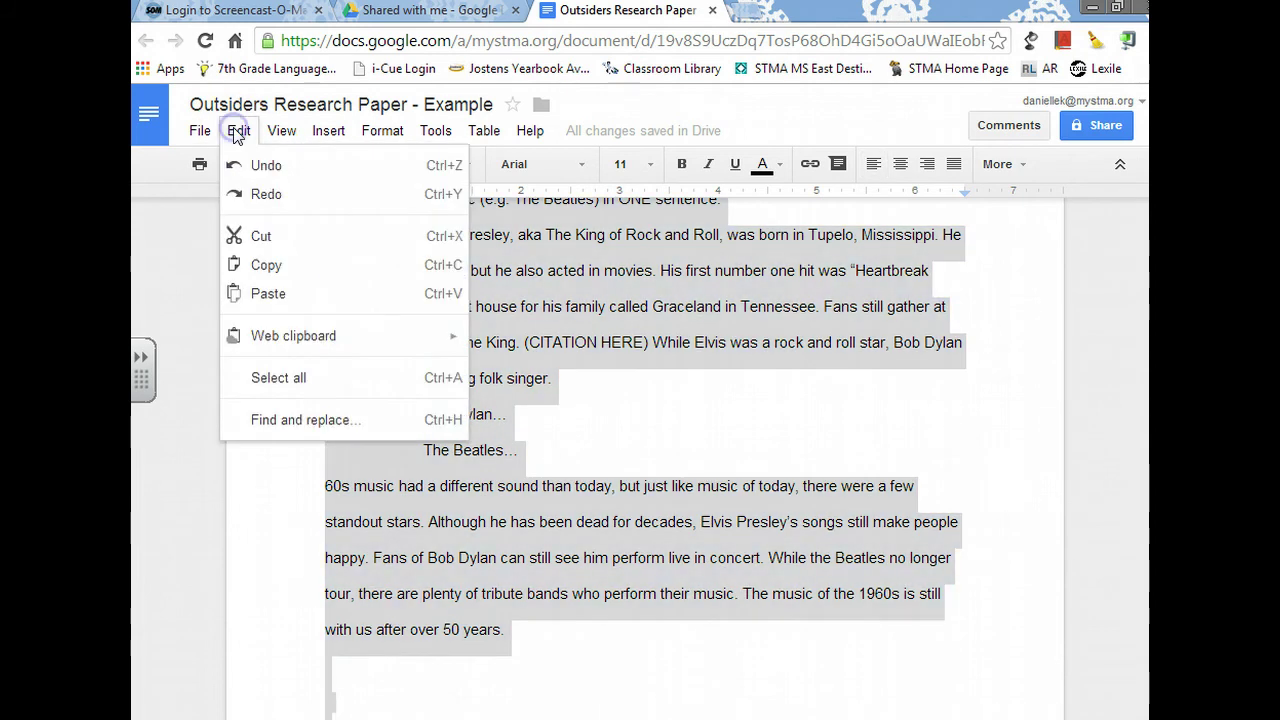
pyautogui.click(265, 268)
pyautogui.scroll(4, 343, 523)
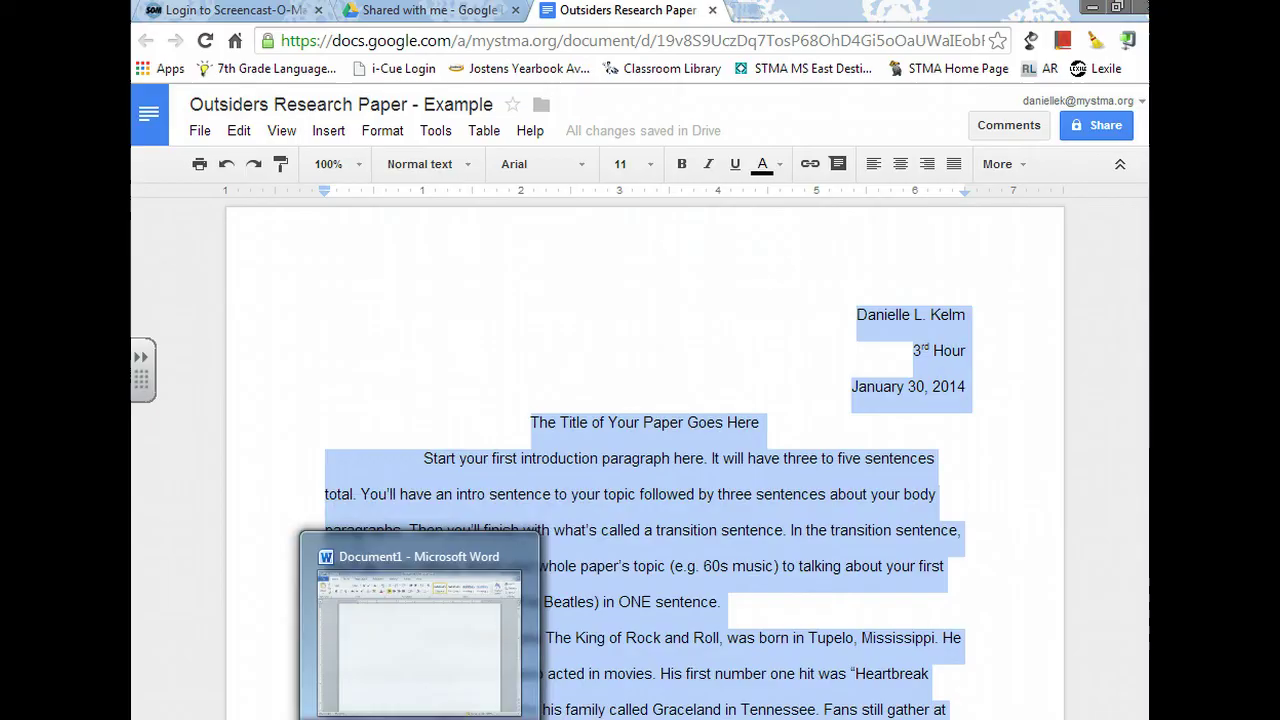
# Switch to the blank Document1 in Microsoft Word and paste the copied paper into it.
pyautogui.click(430, 640)
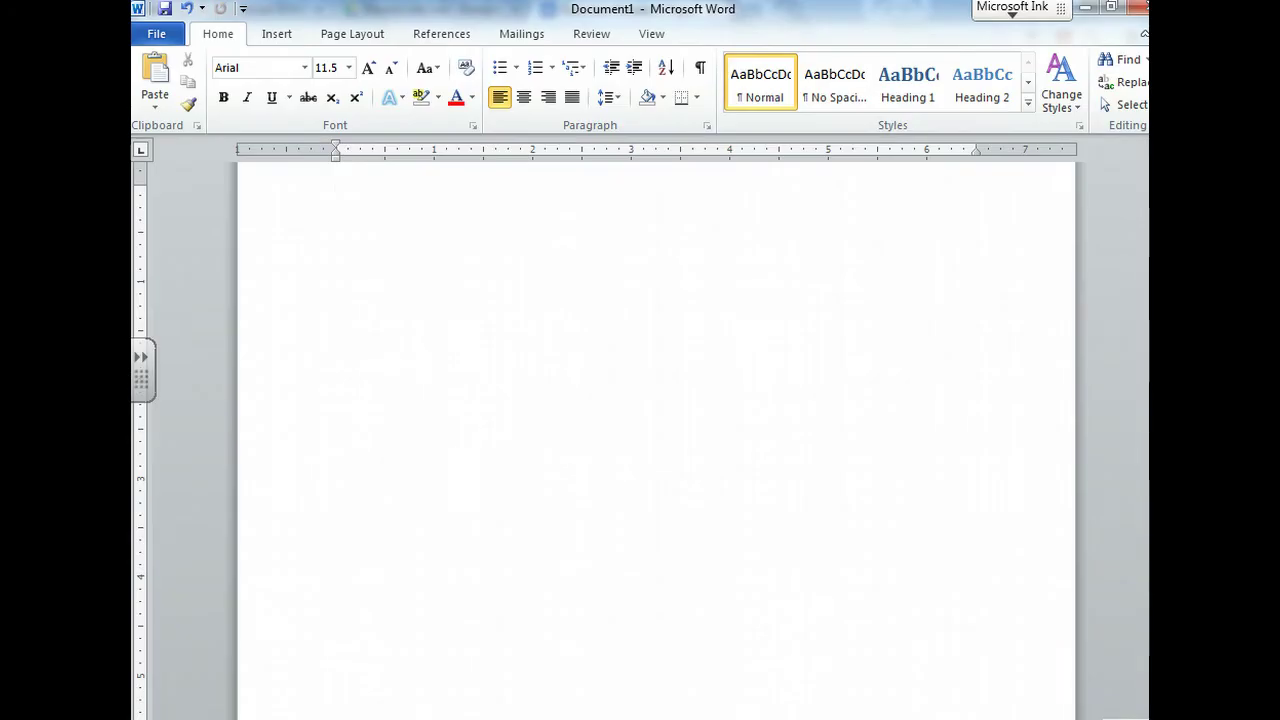
pyautogui.click(156, 75)
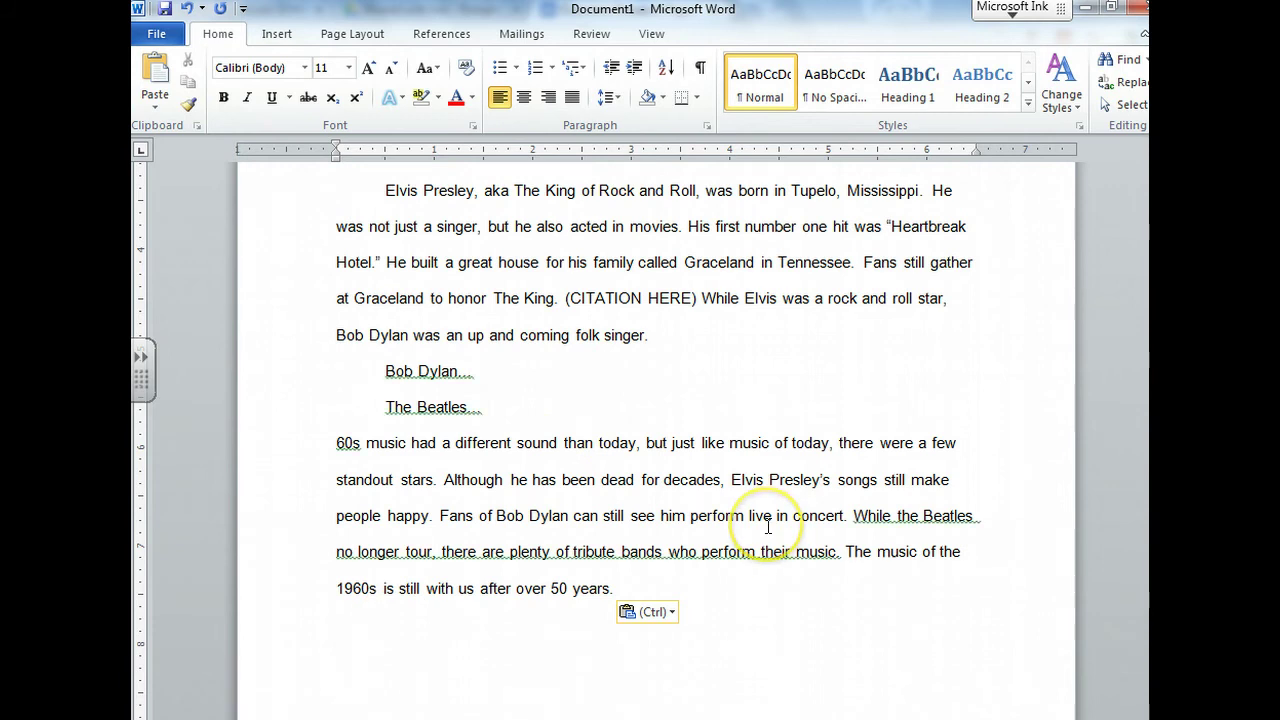
pyautogui.scroll(3, 768, 527)
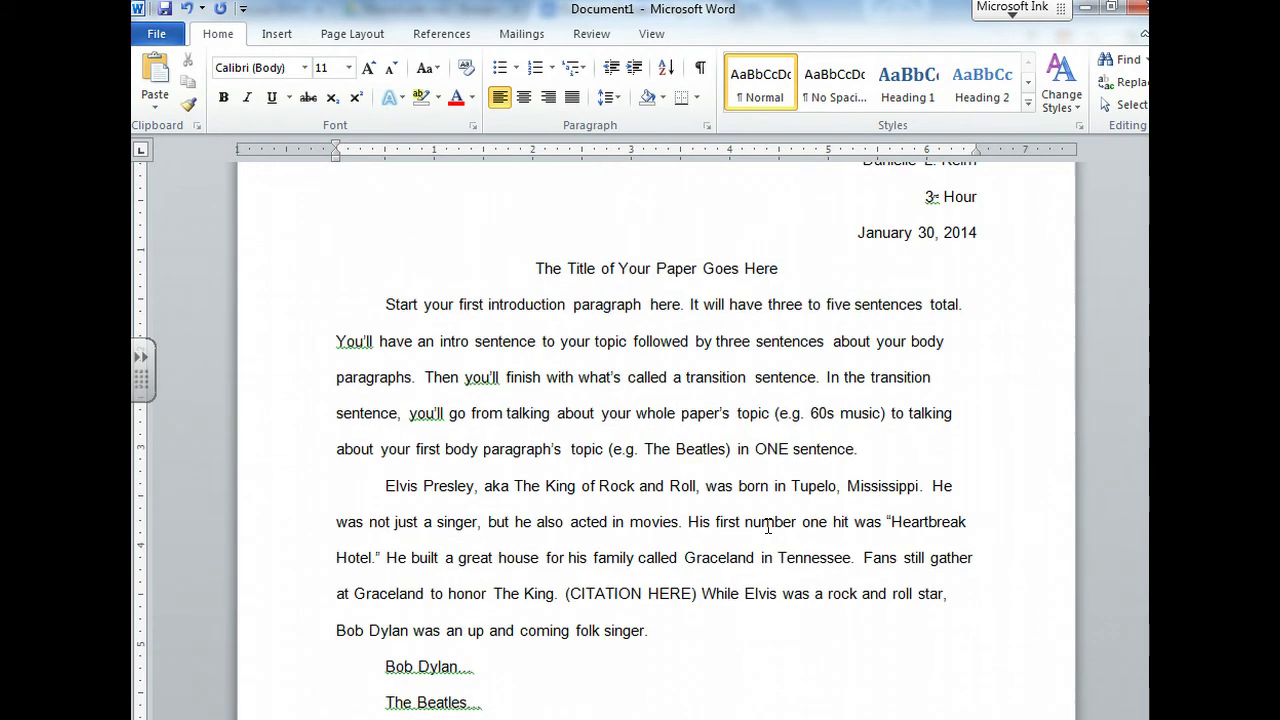
pyautogui.scroll(2, 768, 527)
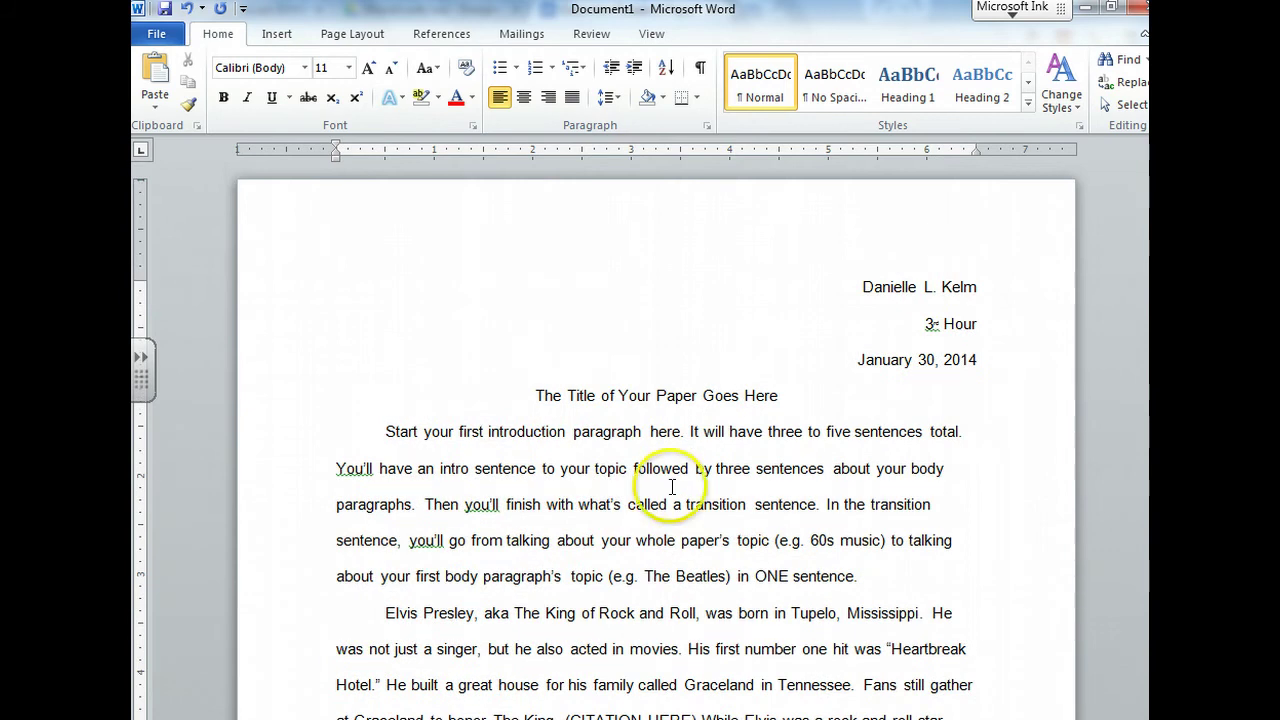
# Set the line spacing of the entire document to 2.0.
pyautogui.click(641, 244)
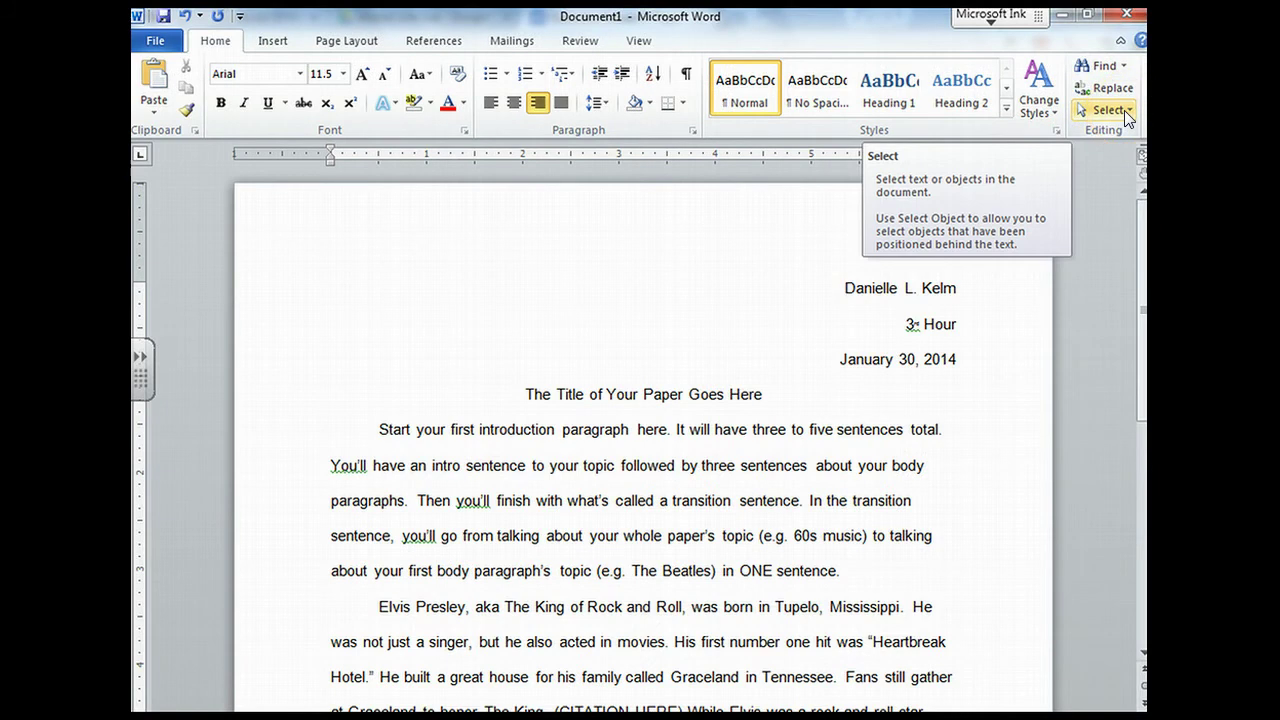
pyautogui.click(1124, 110)
pyautogui.click(1089, 133)
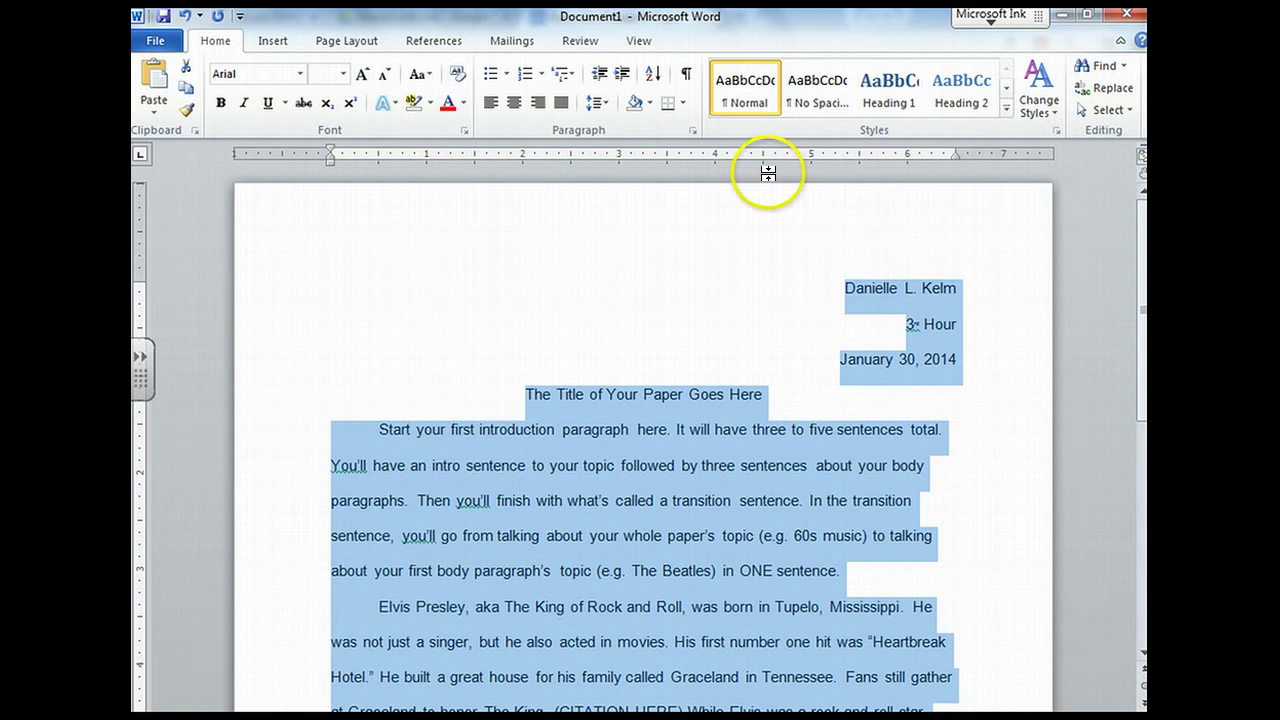
pyautogui.click(609, 105)
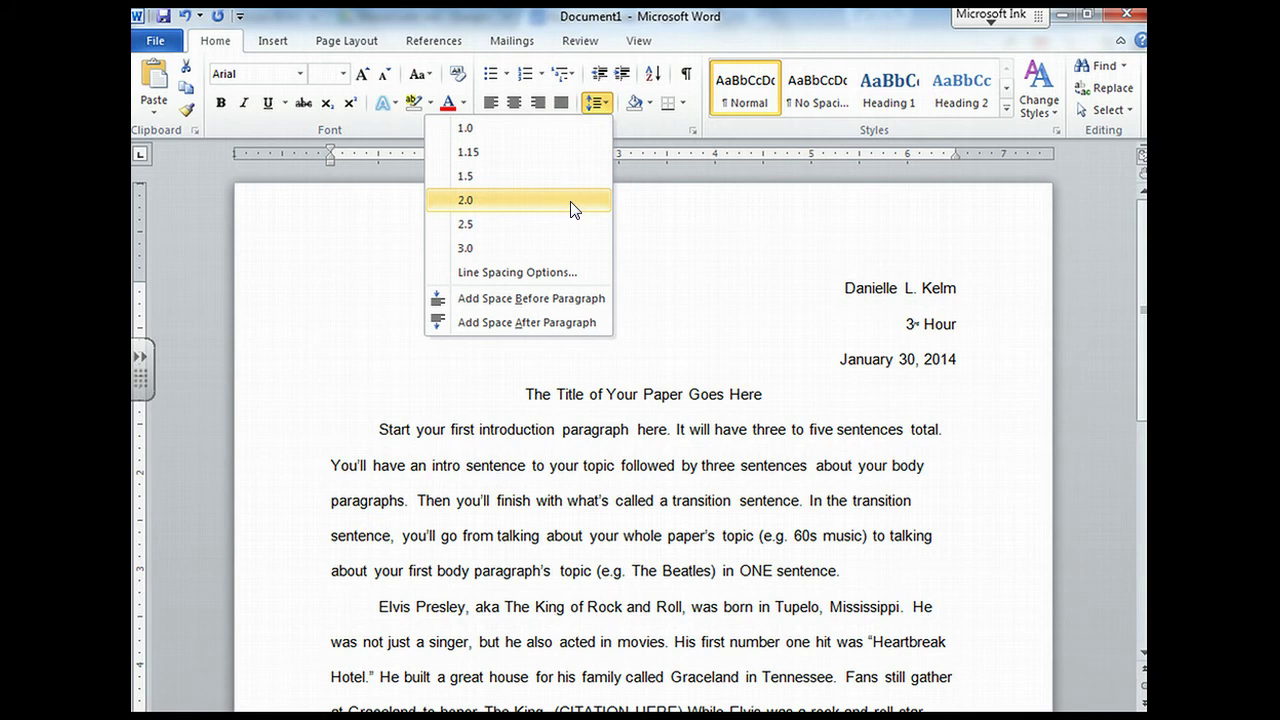
pyautogui.click(571, 205)
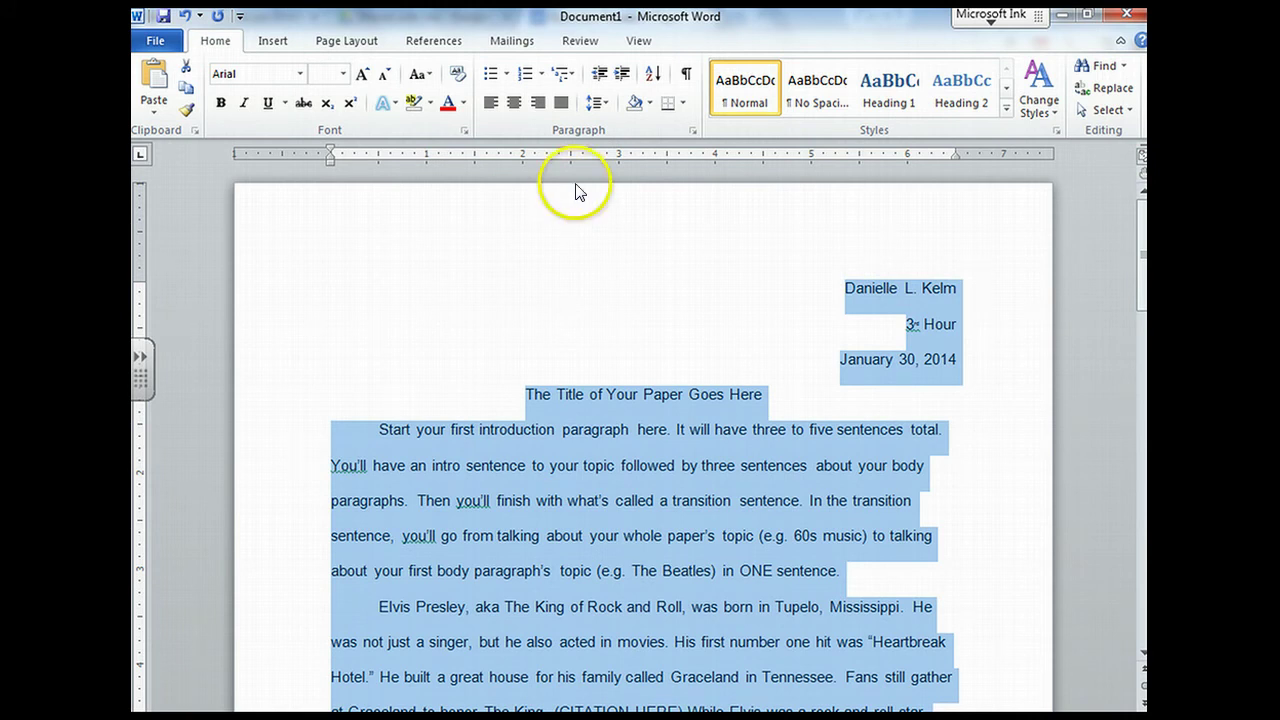
# Change the whole paper's font to Calibri (Body) at size 12.
pyautogui.click(301, 74)
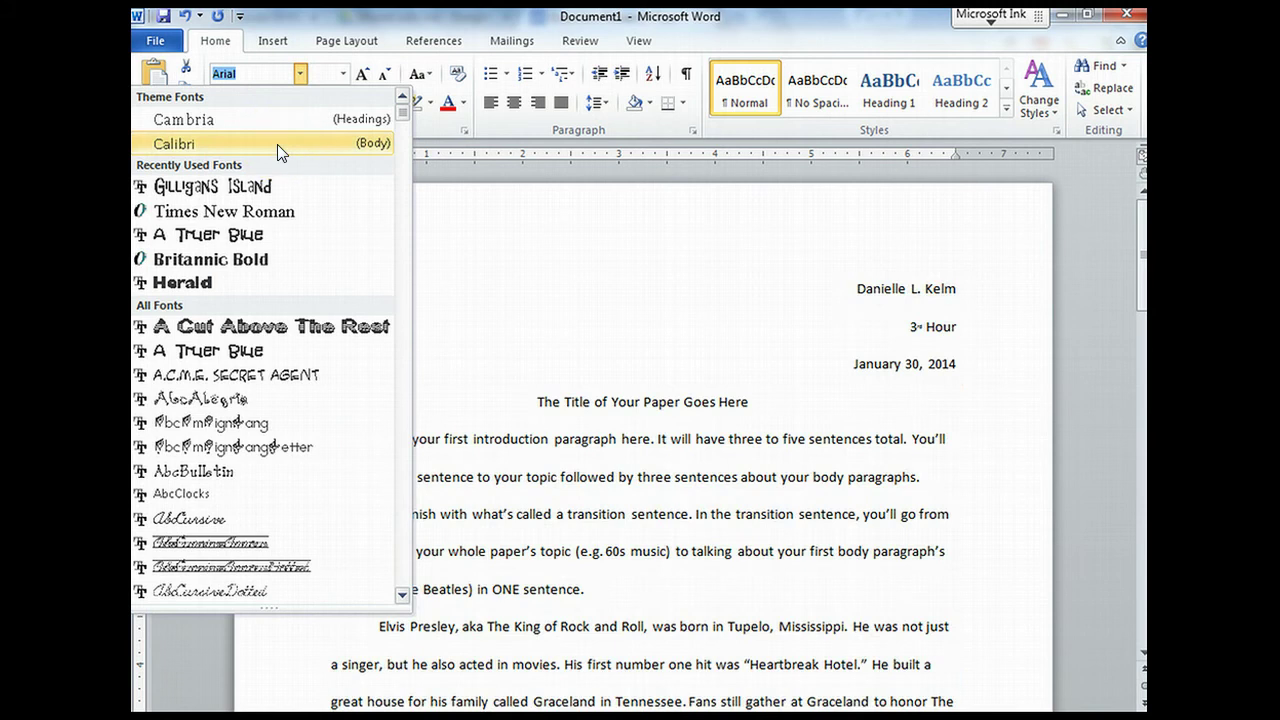
pyautogui.click(277, 144)
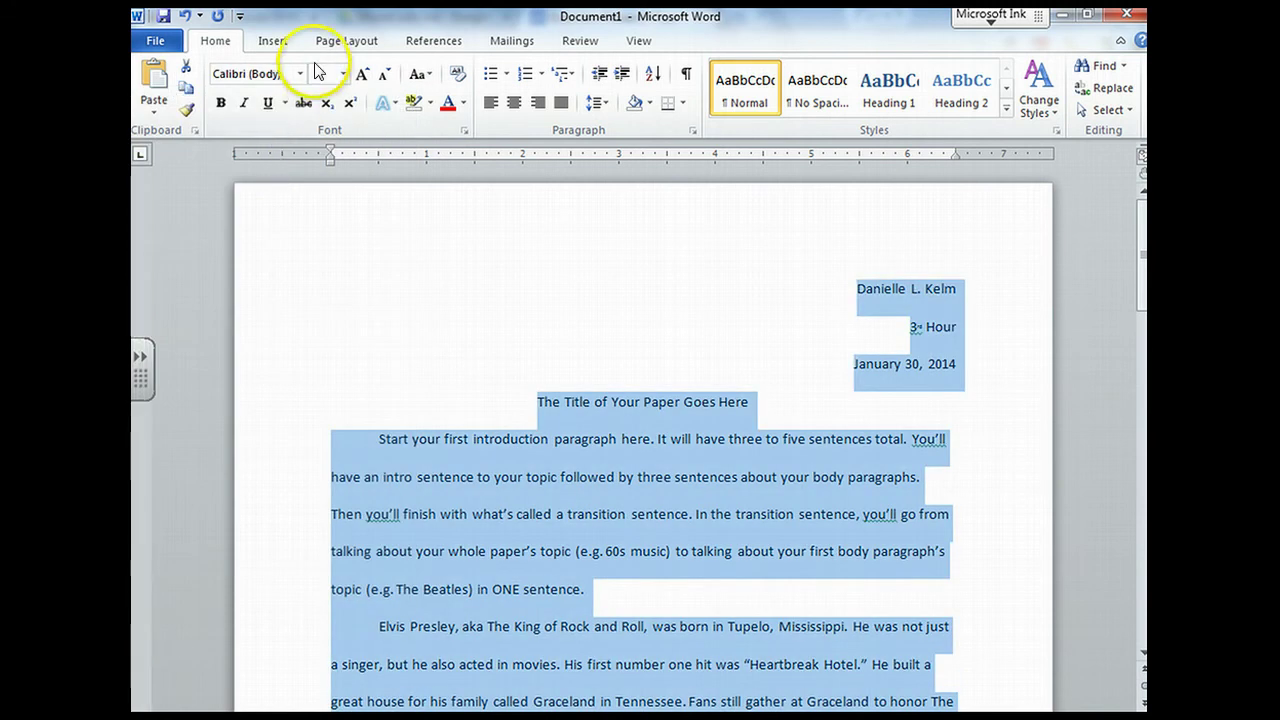
pyautogui.click(301, 74)
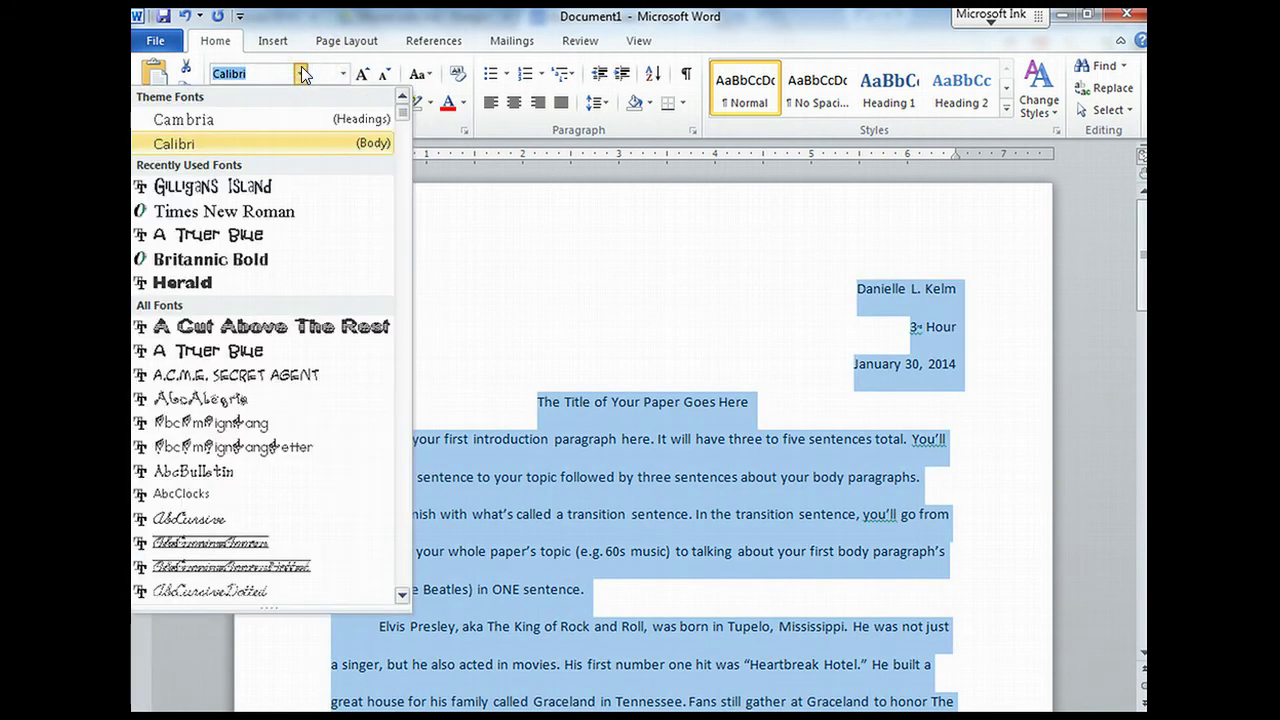
pyautogui.click(301, 66)
pyautogui.click(328, 77)
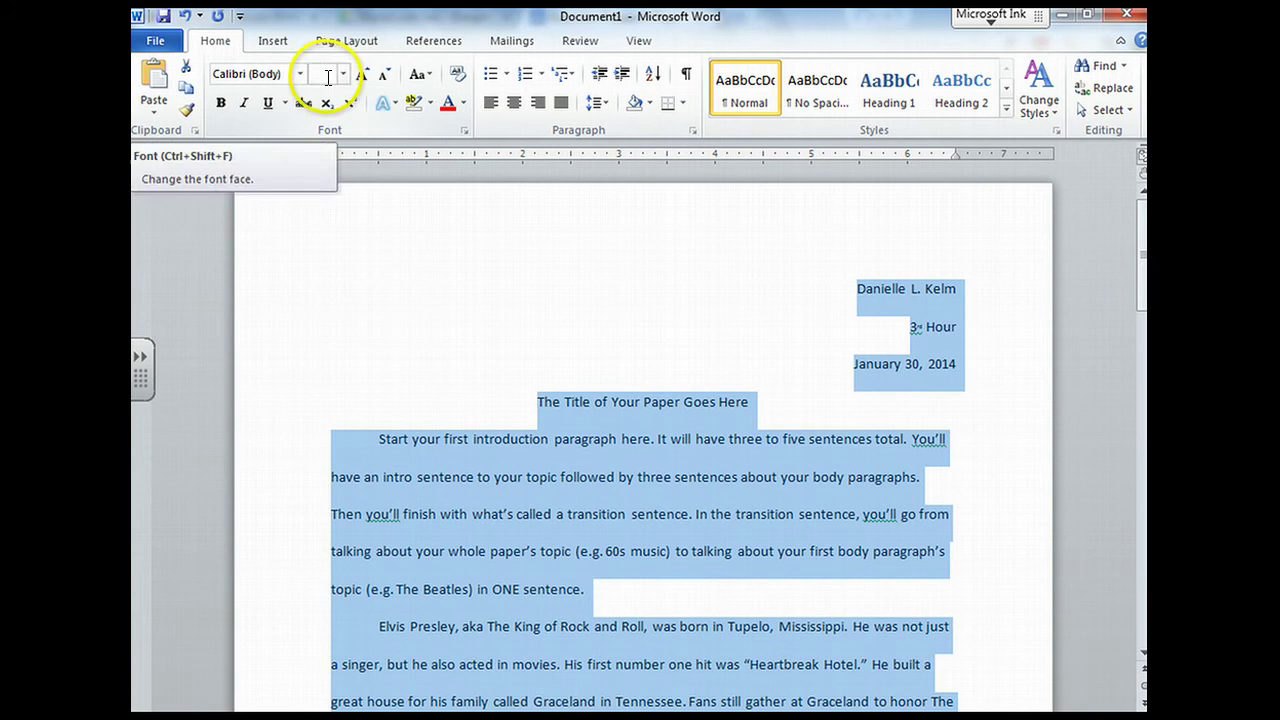
pyautogui.click(341, 75)
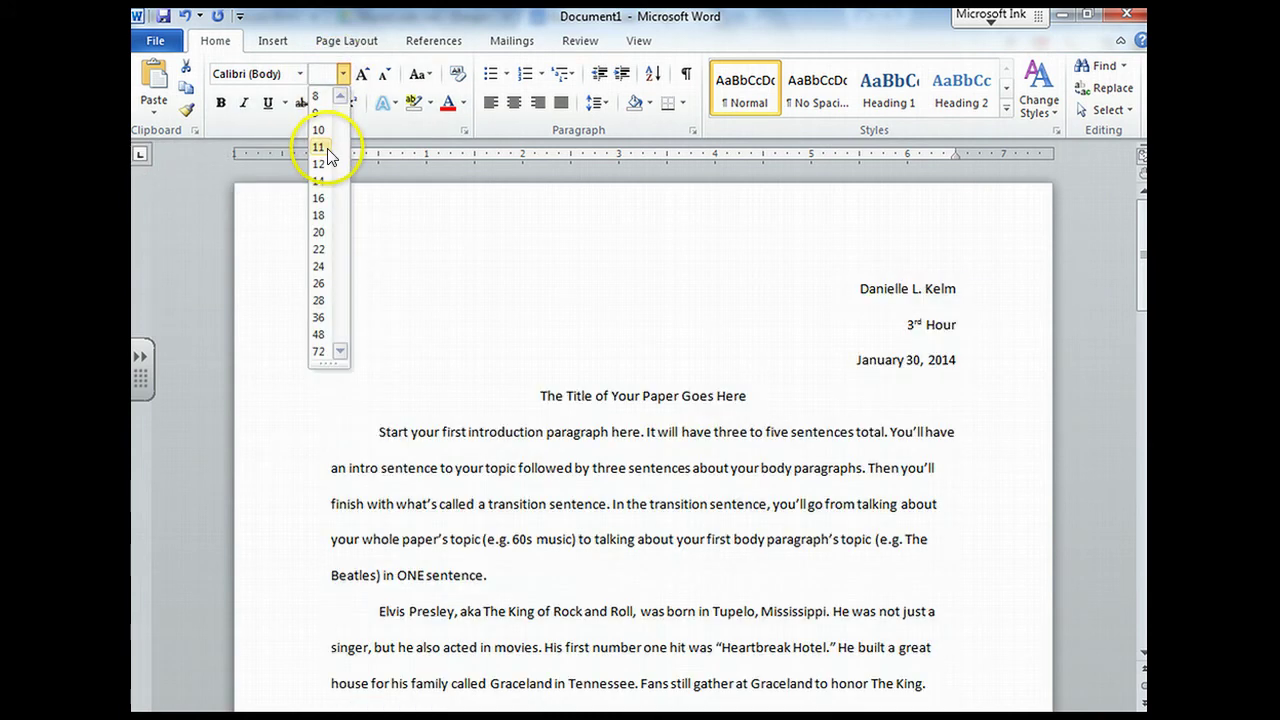
pyautogui.click(323, 172)
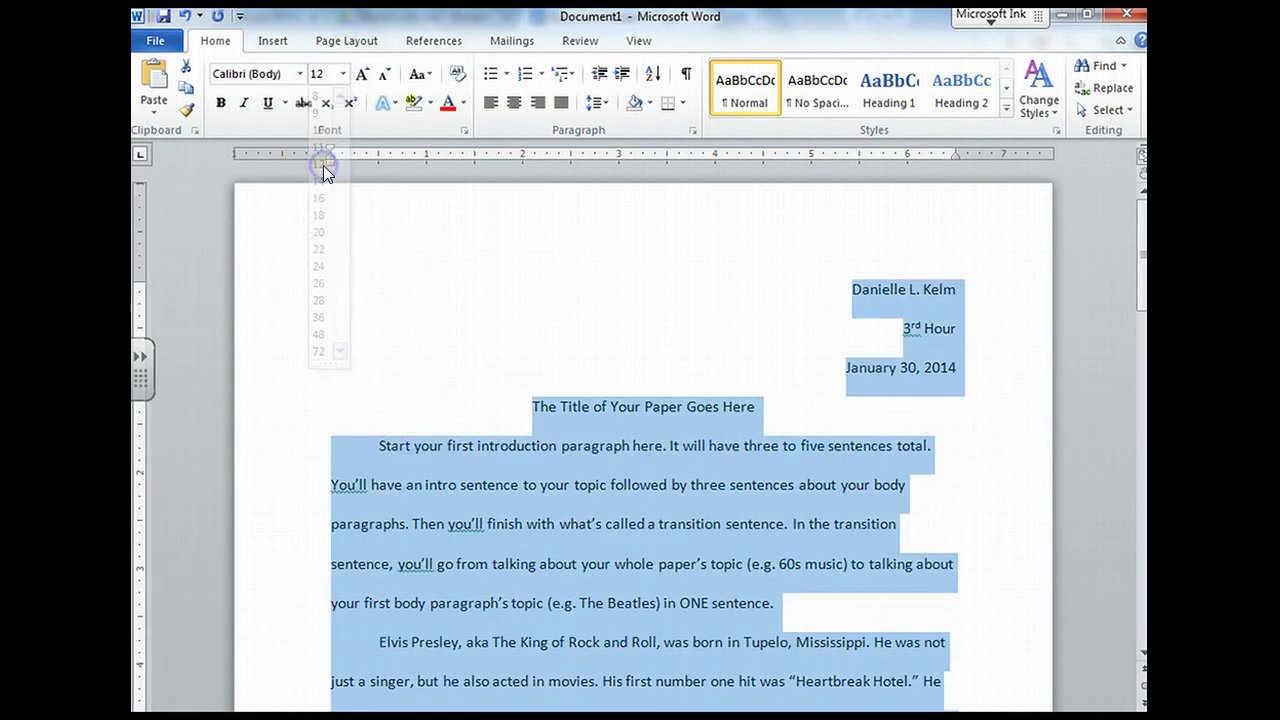
# Right-align the three heading lines holding the author's name, class hour and date.
pyautogui.click(851, 289)
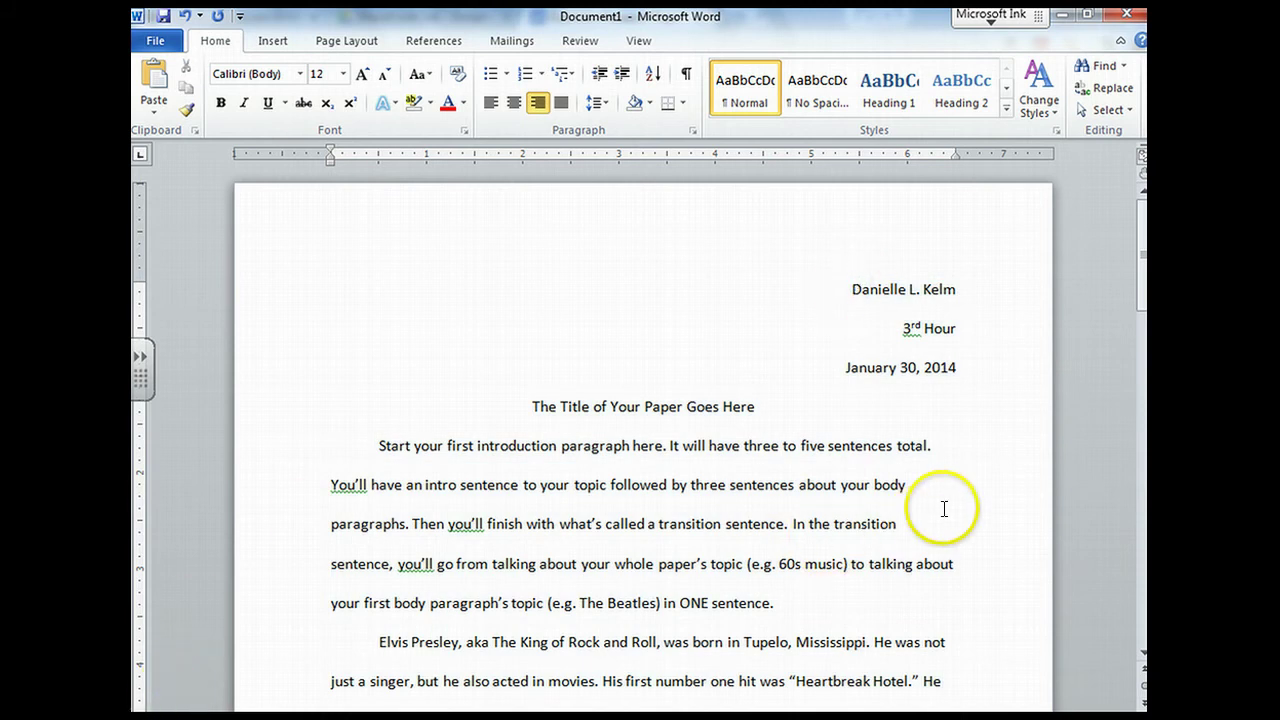
pyautogui.click(972, 284)
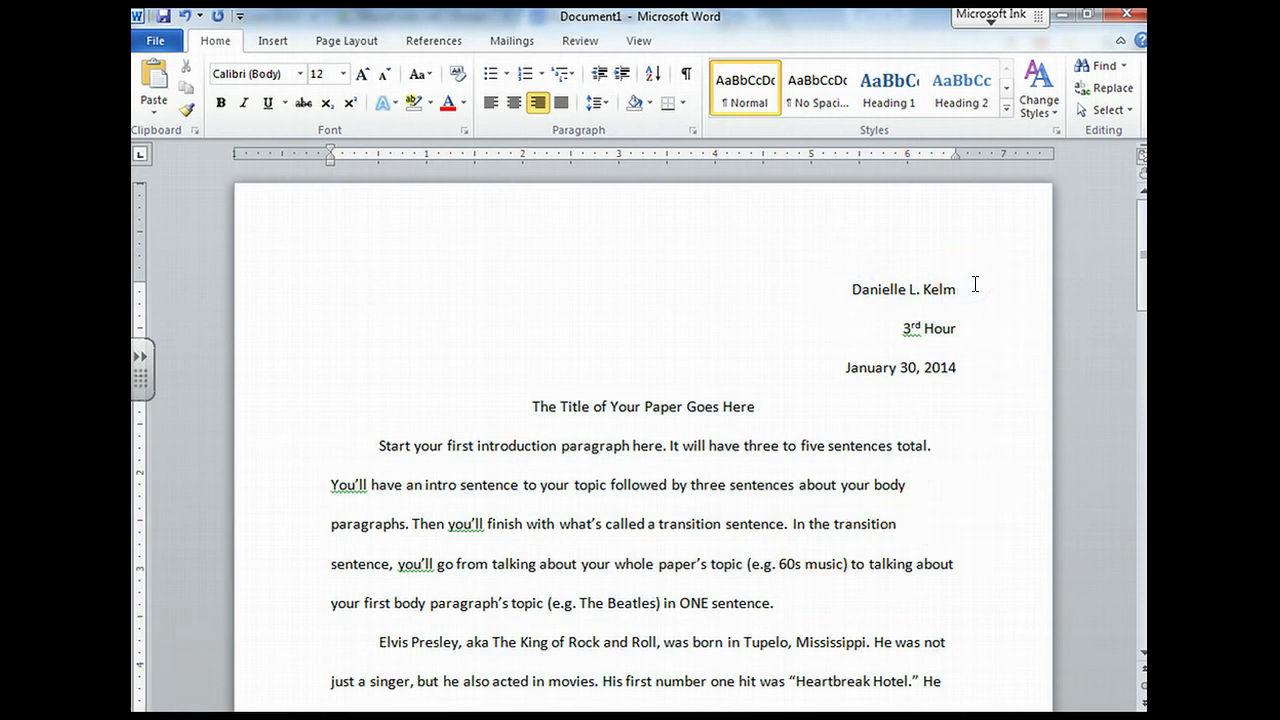
pyautogui.moveTo(848, 283); pyautogui.dragTo(987, 368)
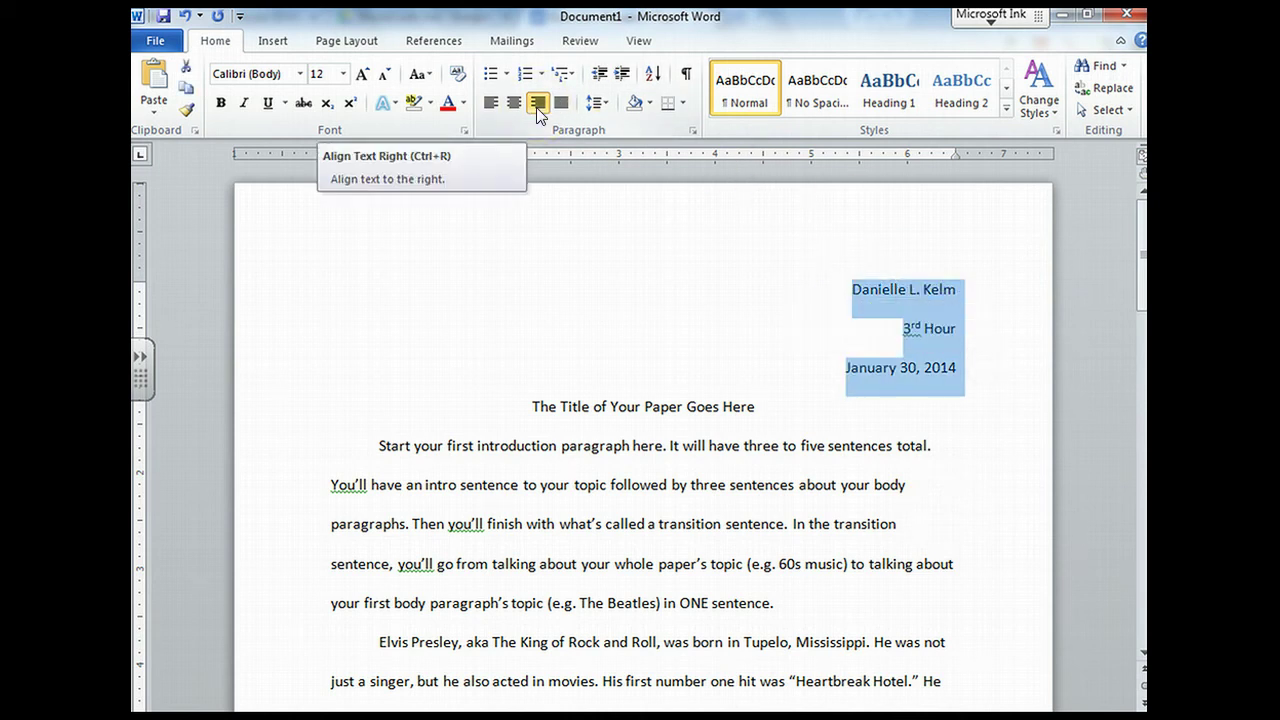
pyautogui.click(536, 107)
pyautogui.click(537, 104)
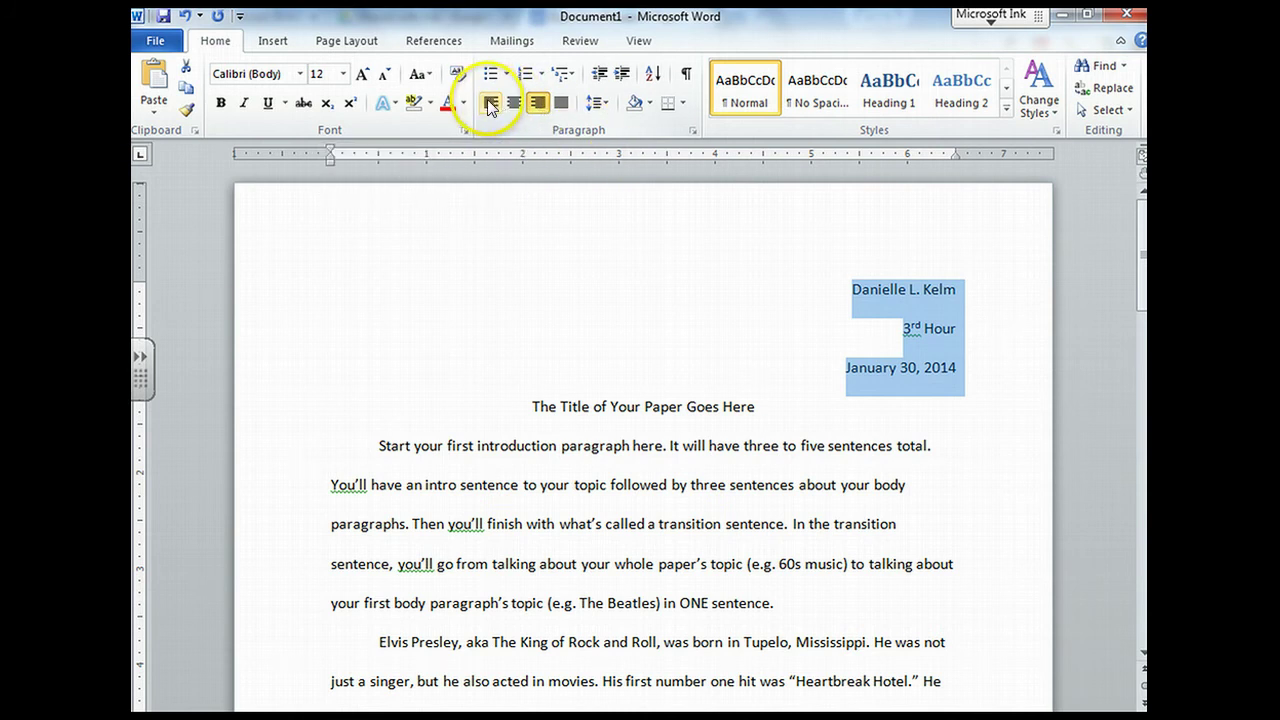
pyautogui.click(538, 106)
pyautogui.click(538, 105)
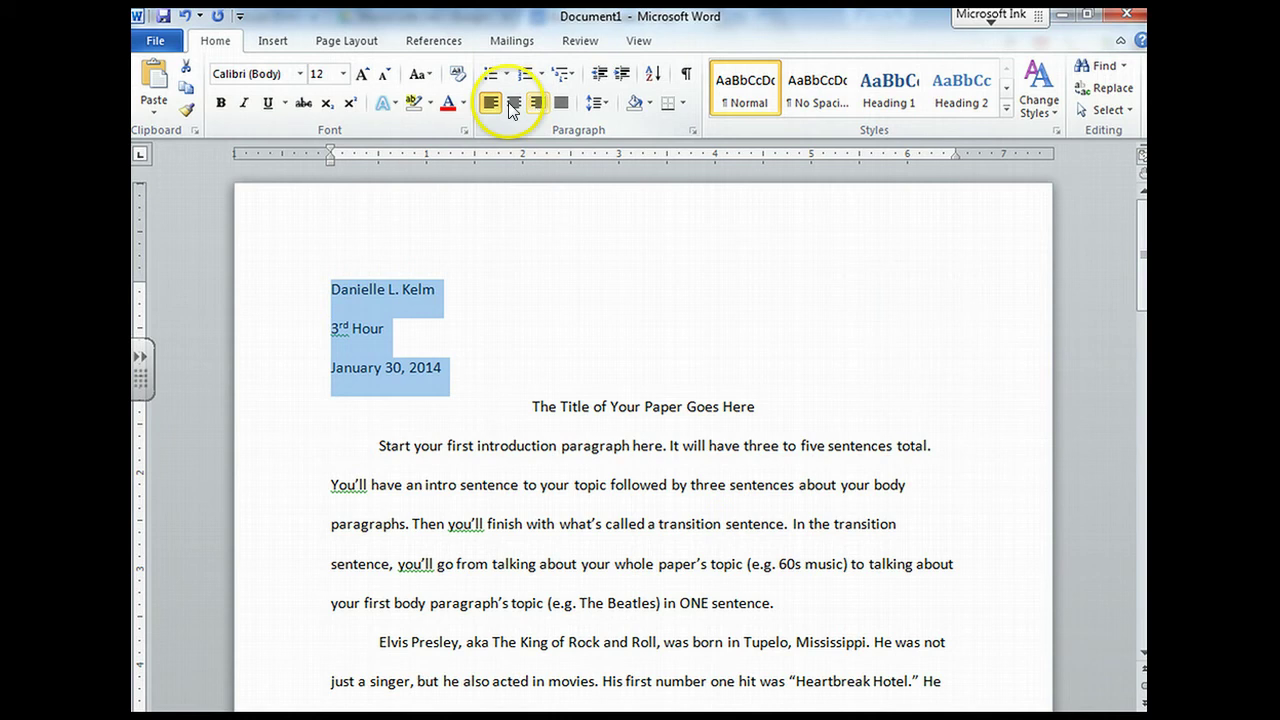
pyautogui.click(539, 104)
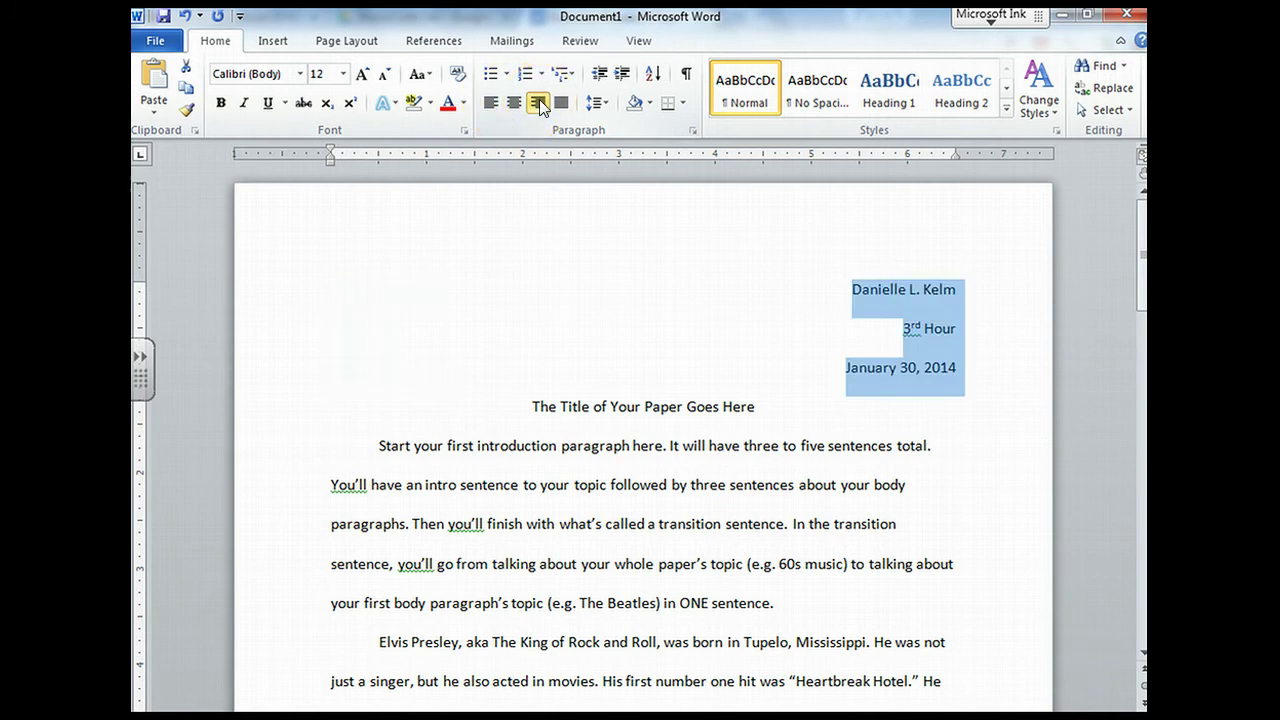
# Center the title line "The Title of Your Paper Goes Here".
pyautogui.click(309, 418)
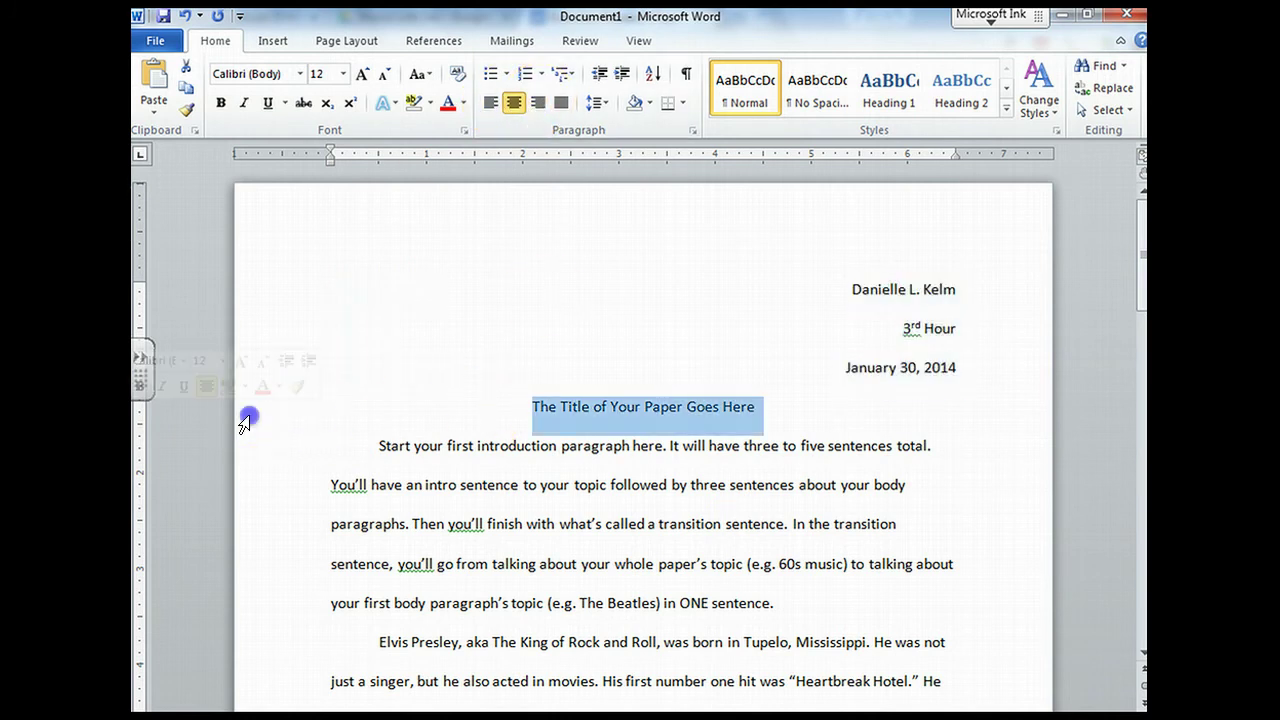
pyautogui.click(515, 105)
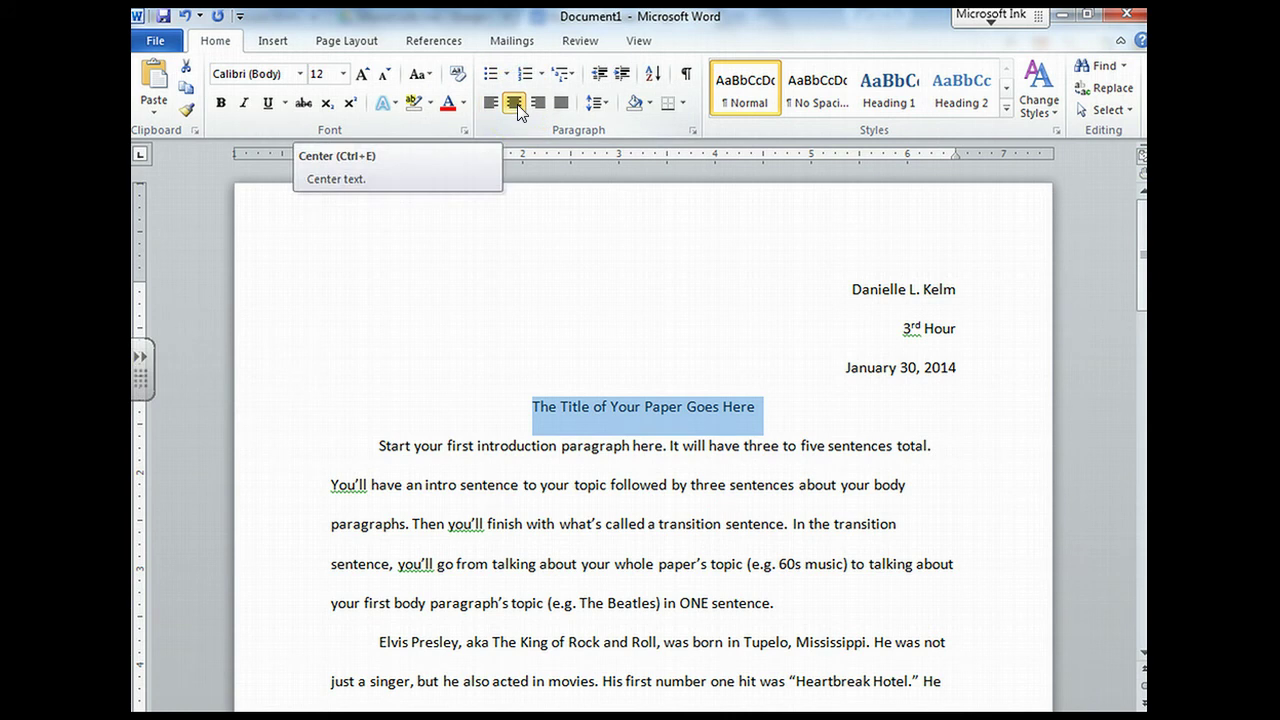
pyautogui.click(517, 104)
pyautogui.click(517, 104)
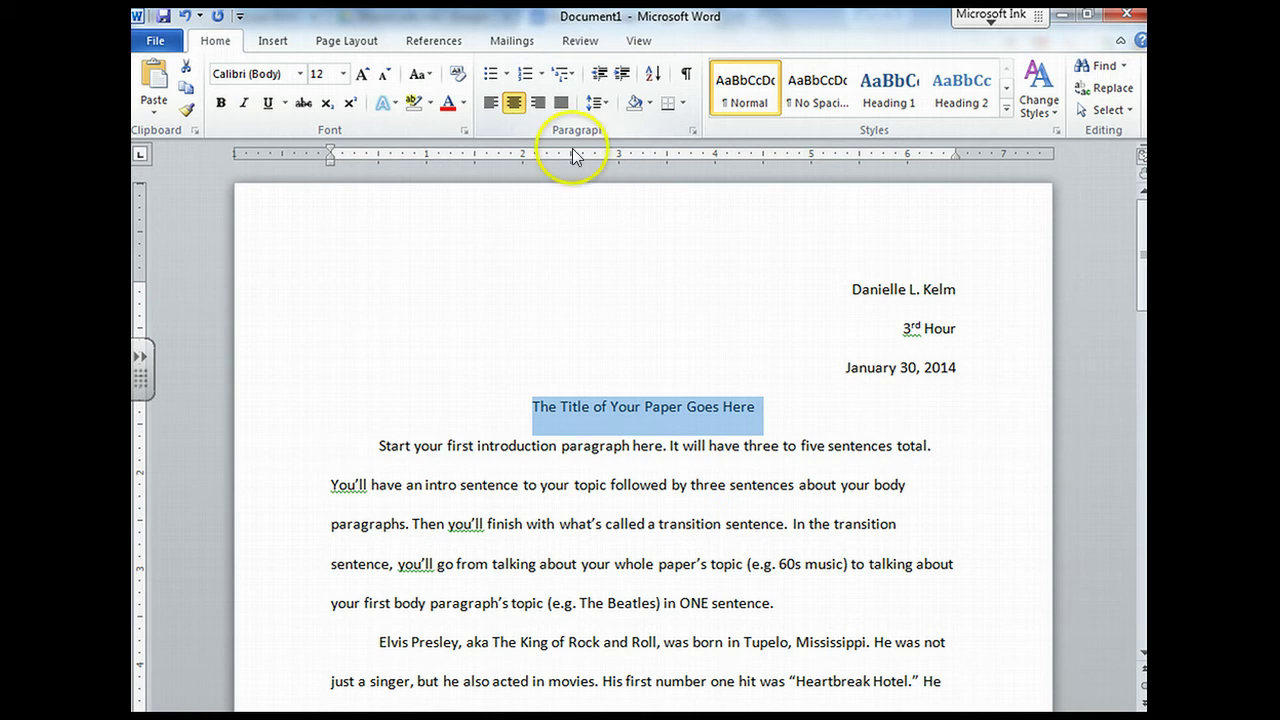
# Remove the indent before "Start your first introduction paragraph here" and indent that paragraph's first line again.
pyautogui.click(371, 446)
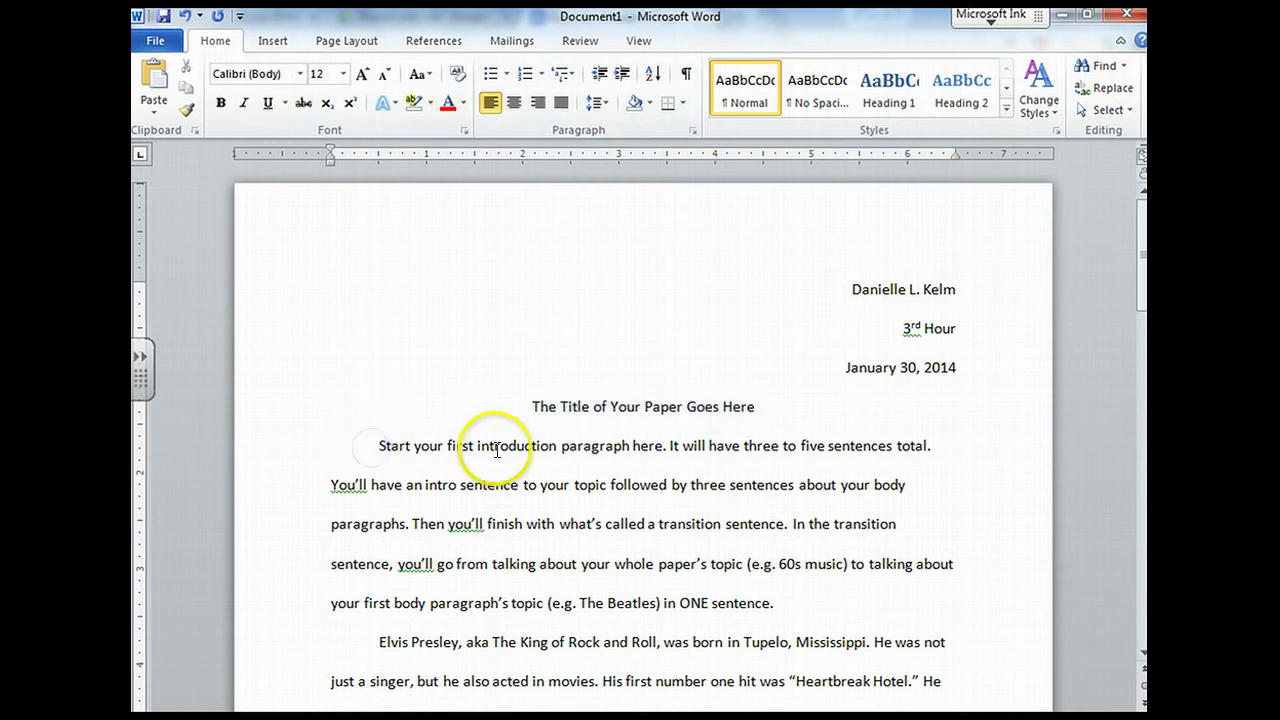
pyautogui.click(380, 443)
pyautogui.scroll(-3, 382, 443)
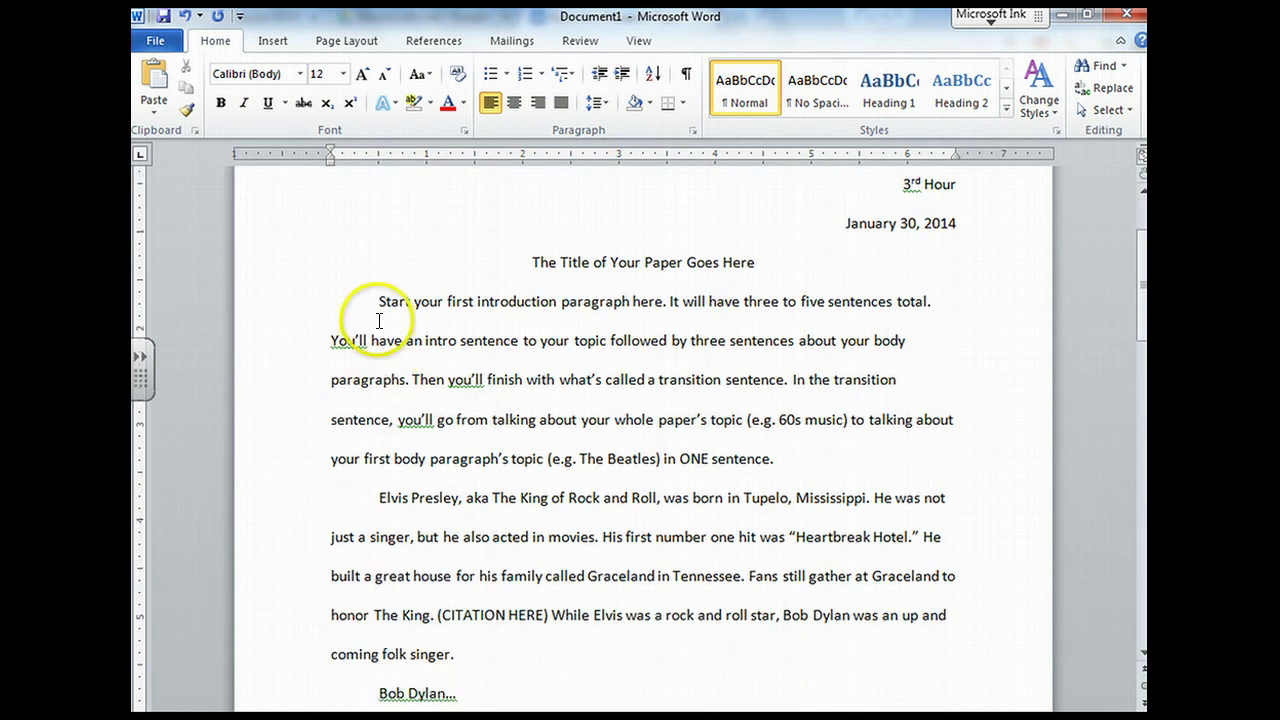
pyautogui.press('BackSpace')
pyautogui.press('BackSpace')
pyautogui.press('BackSpace')
pyautogui.press('BackSpace')
pyautogui.press('BackSpace')
pyautogui.press('BackSpace')
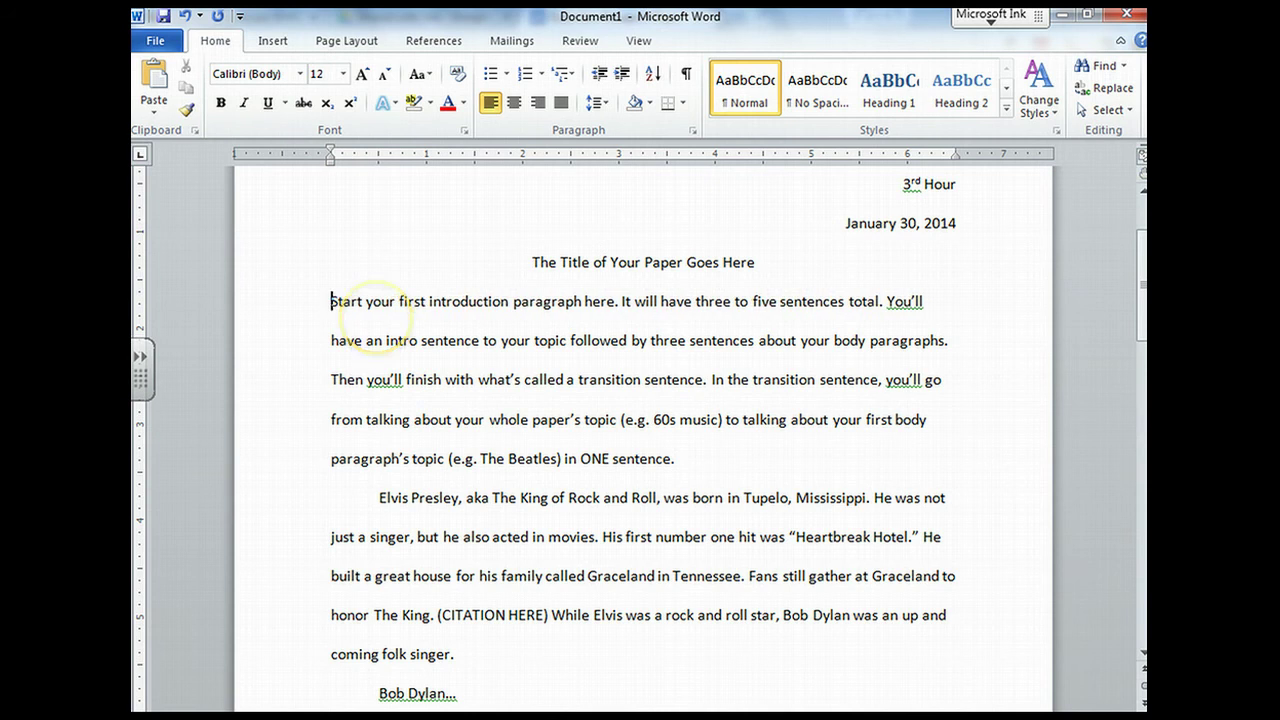
pyautogui.press('Tab')
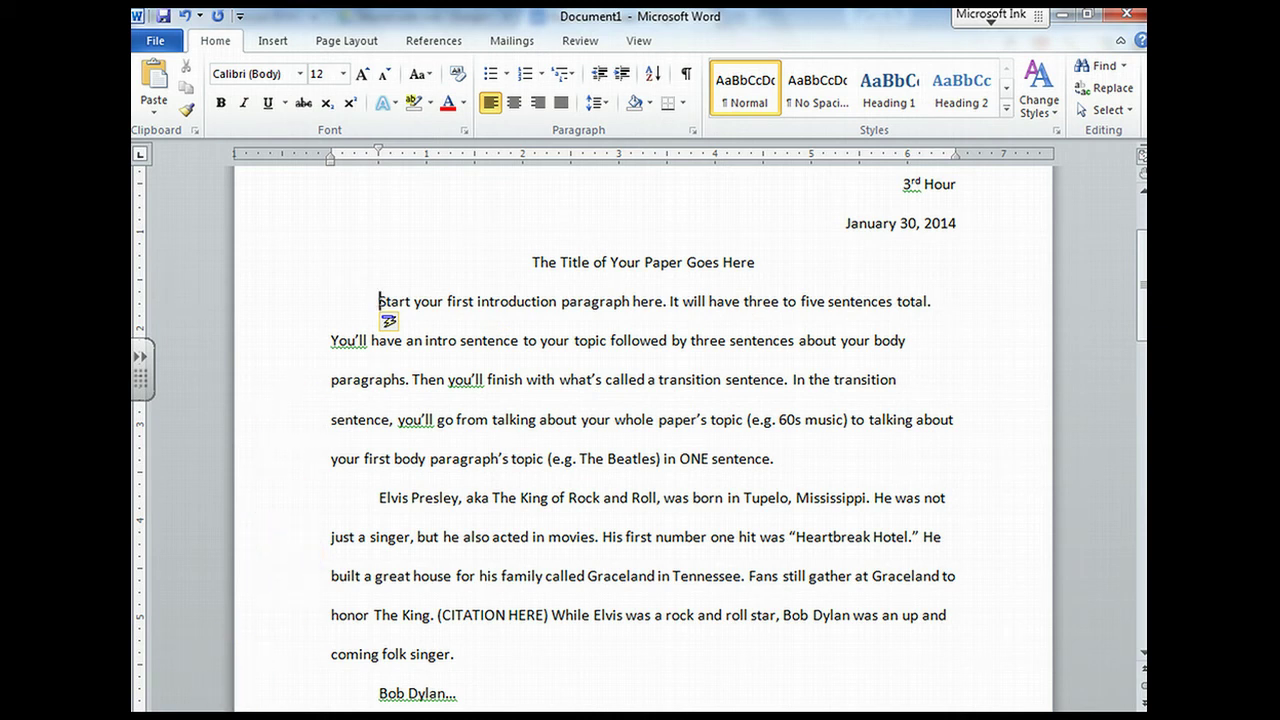
# Replace "The Beatles" with "Elvis Presley" in the example at the end of the introduction paragraph.
pyautogui.click(650, 458)
pyautogui.moveTo(650, 458); pyautogui.dragTo(578, 460)
pyautogui.write('E')
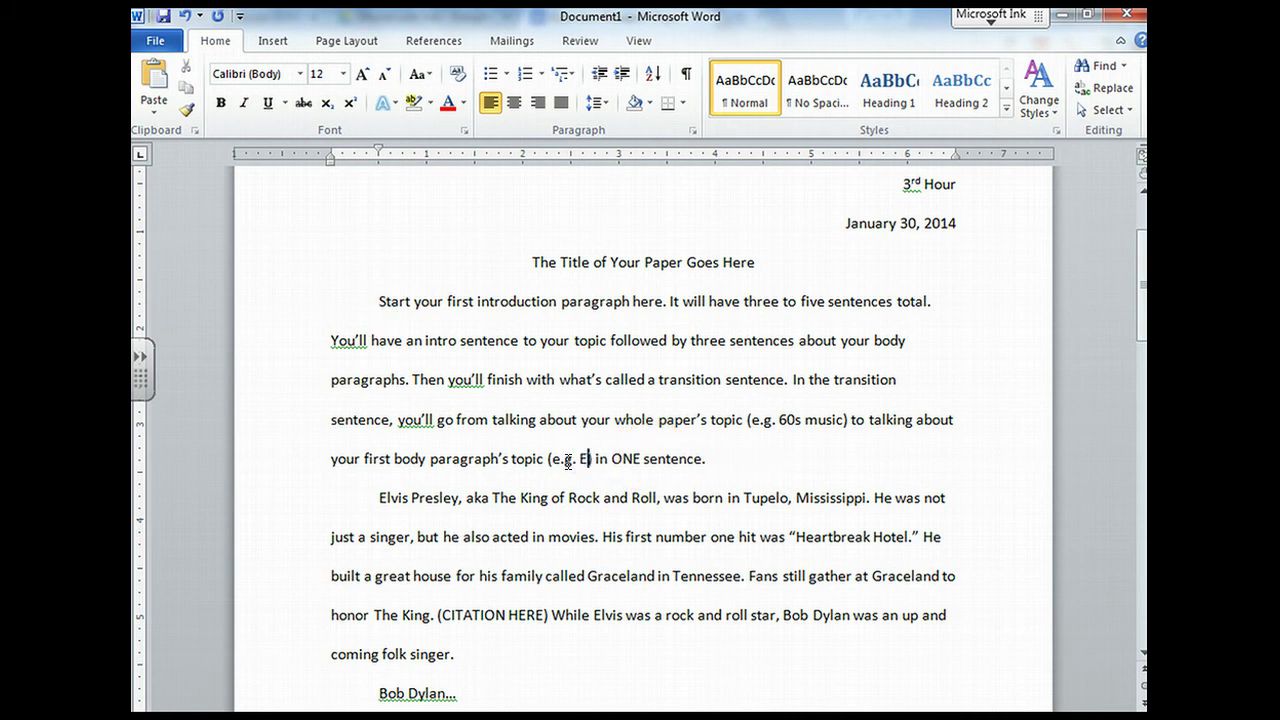
pyautogui.write('lvis Presle')
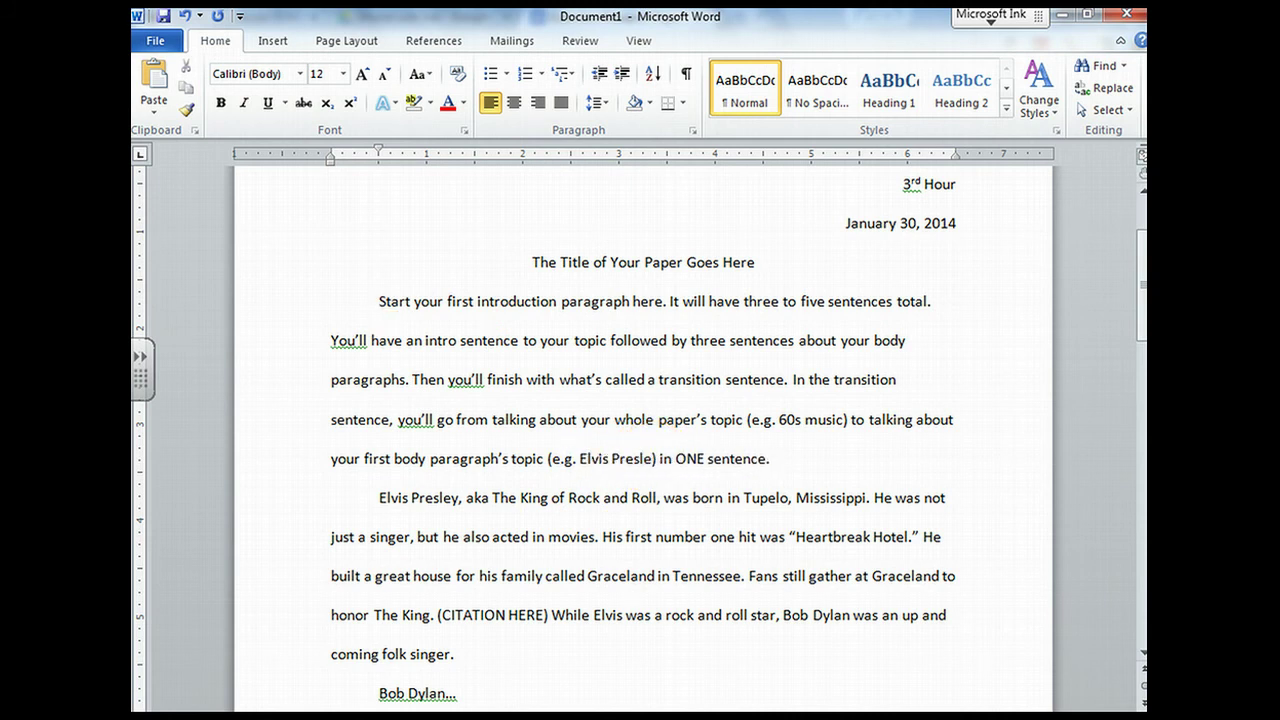
pyautogui.write('y')
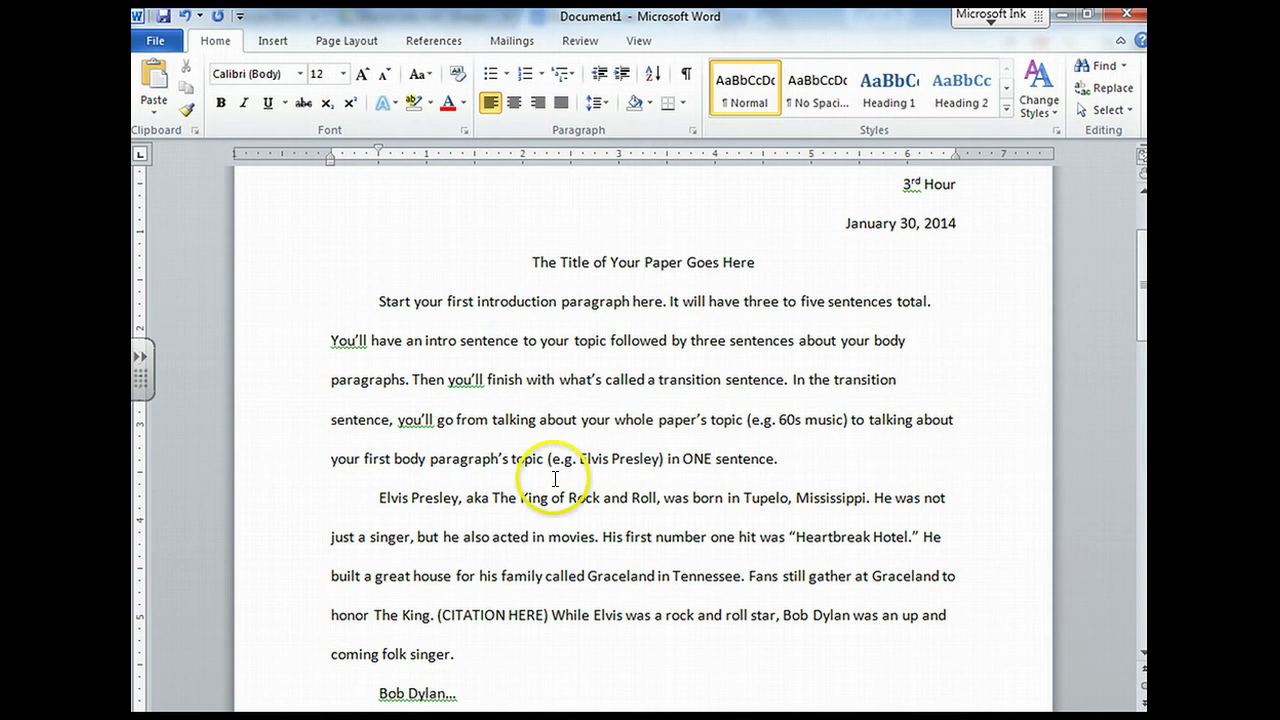
# Replace the placeholder introduction paragraph with the copied paragraph beginning "If you were a teenager in the 1960s".
pyautogui.doubleClick(300, 380)
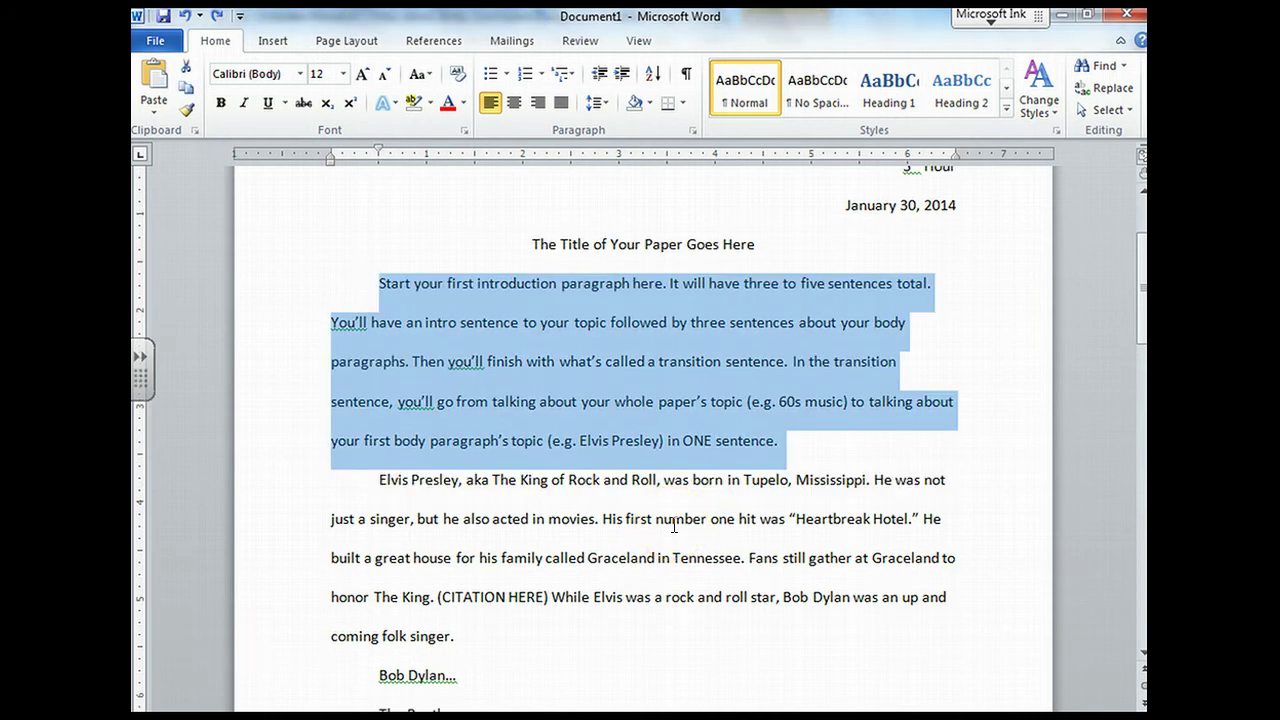
pyautogui.rightClick(381, 293)
pyautogui.click(330, 378)
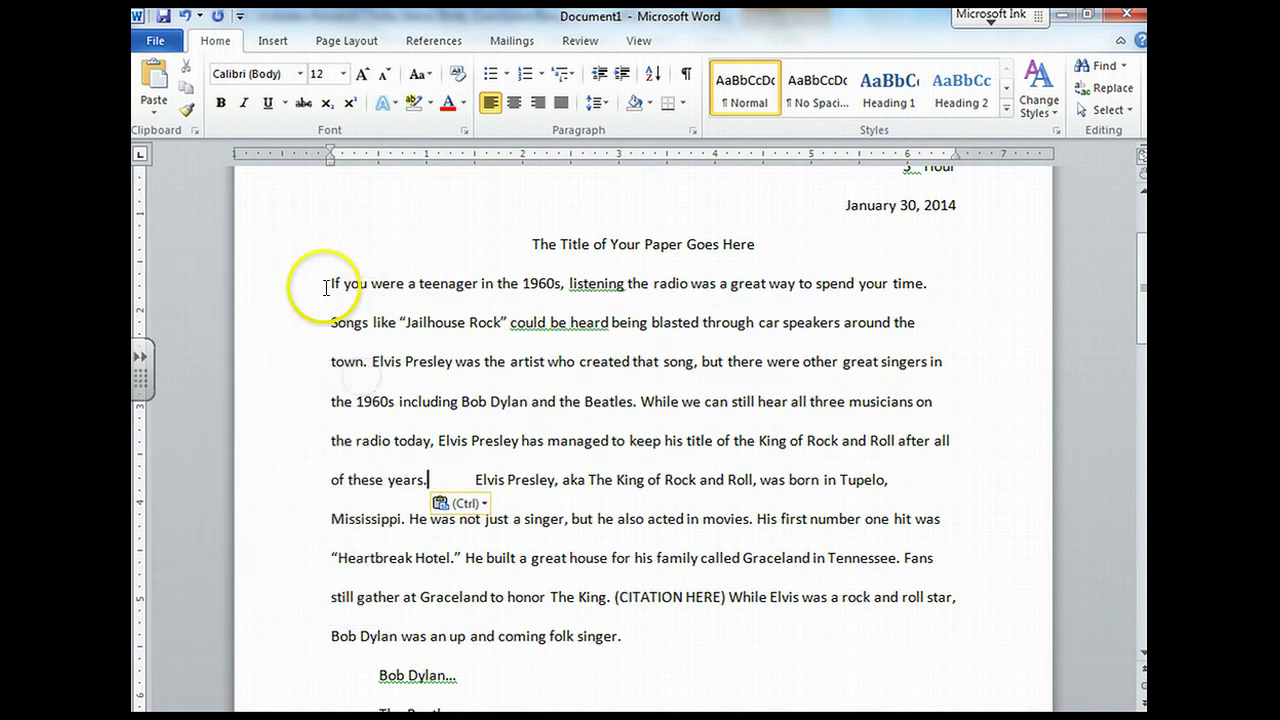
# Indent the new introduction's first line and start the paragraph beginning "Elvis Presley, aka The King" on its own line.
pyautogui.press('Tab')
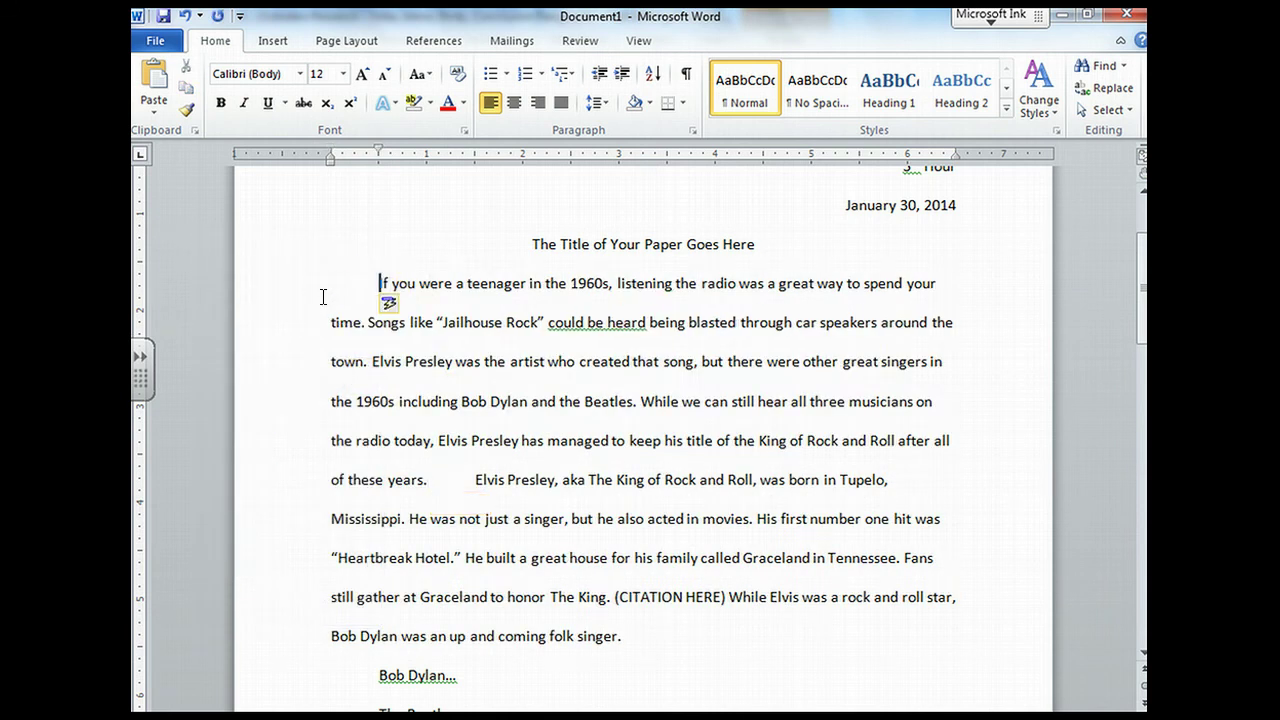
pyautogui.click(484, 488)
pyautogui.press('Return')
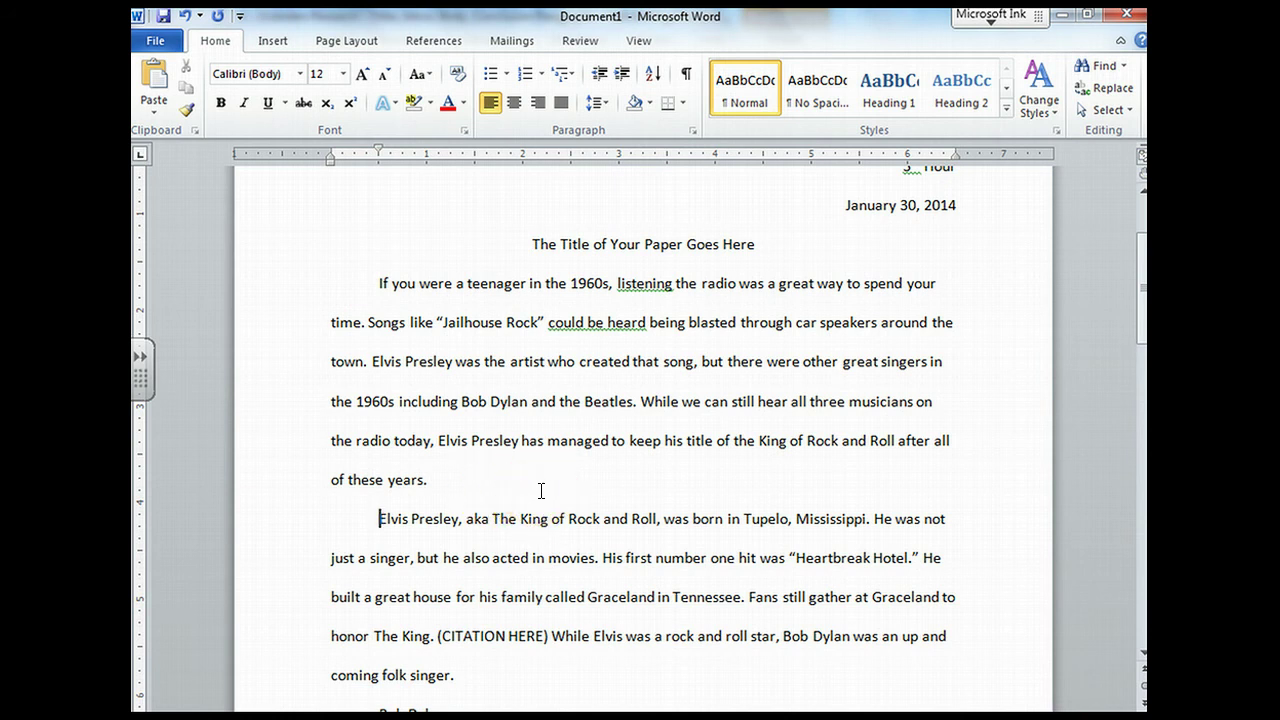
# Indent the first line of the conclusion paragraph beginning "60s music had a different sound".
pyautogui.scroll(-1, 500, 509)
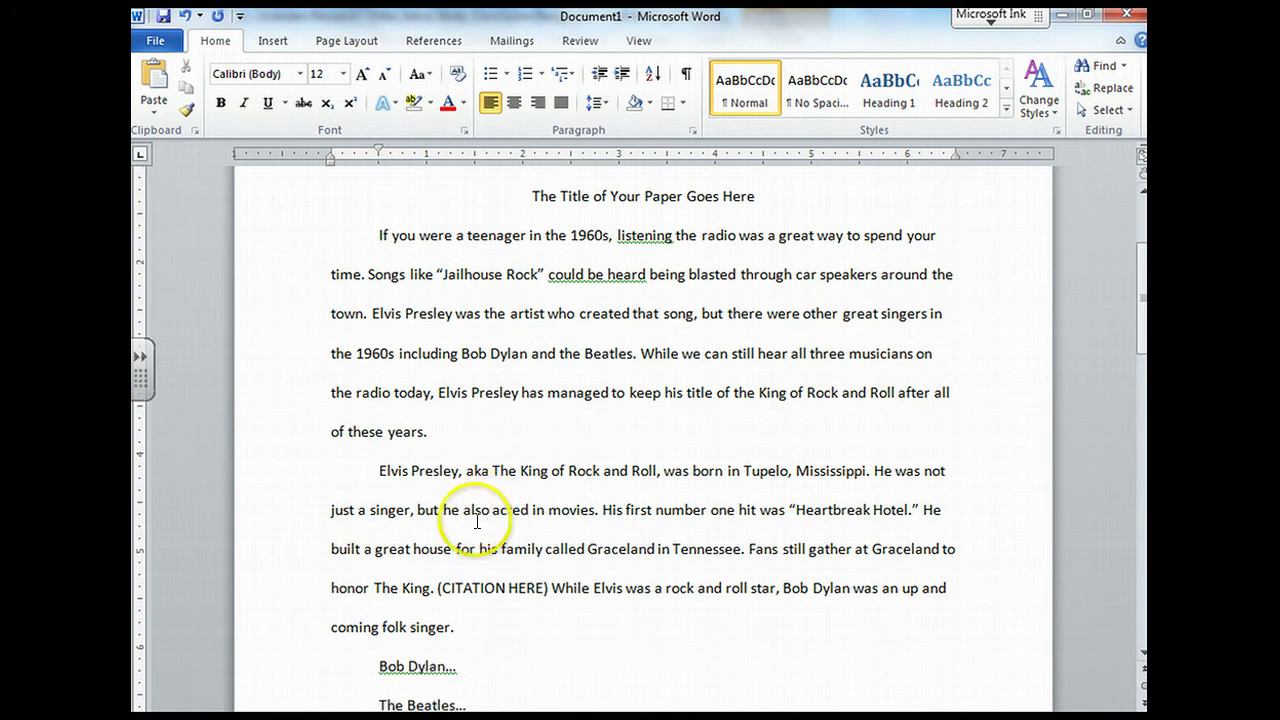
pyautogui.scroll(-1, 455, 598)
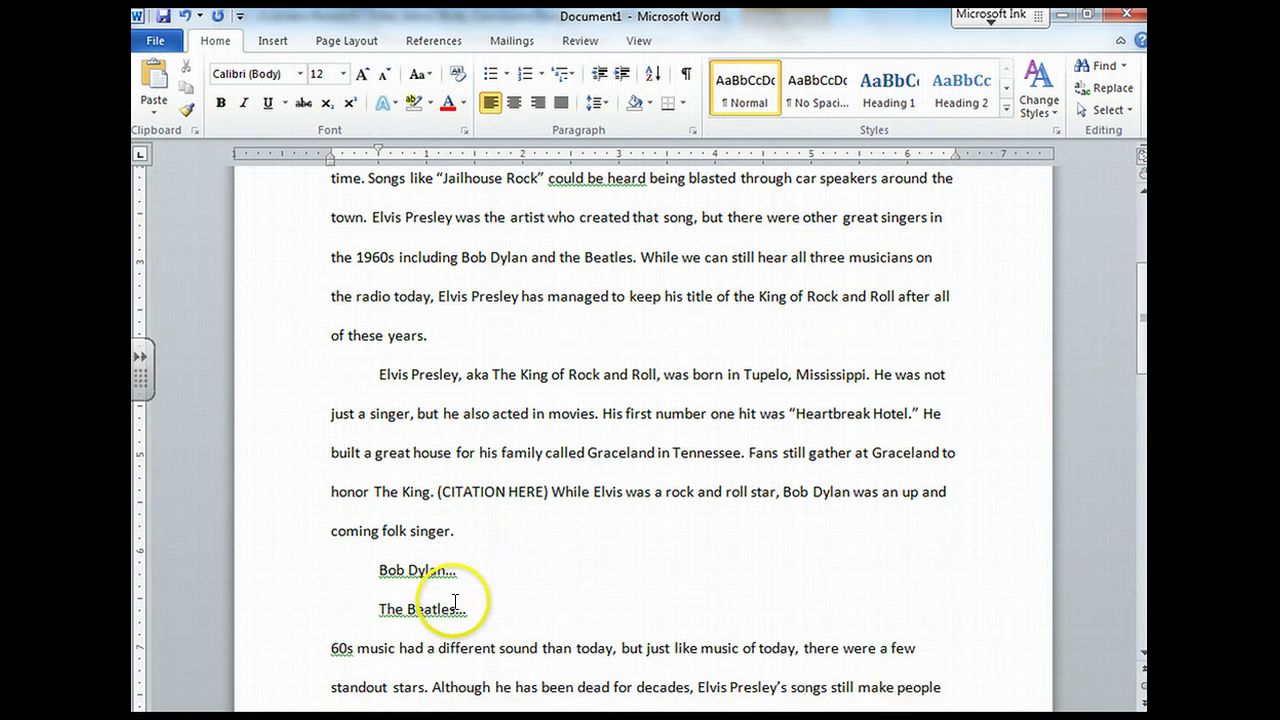
pyautogui.scroll(-1, 455, 601)
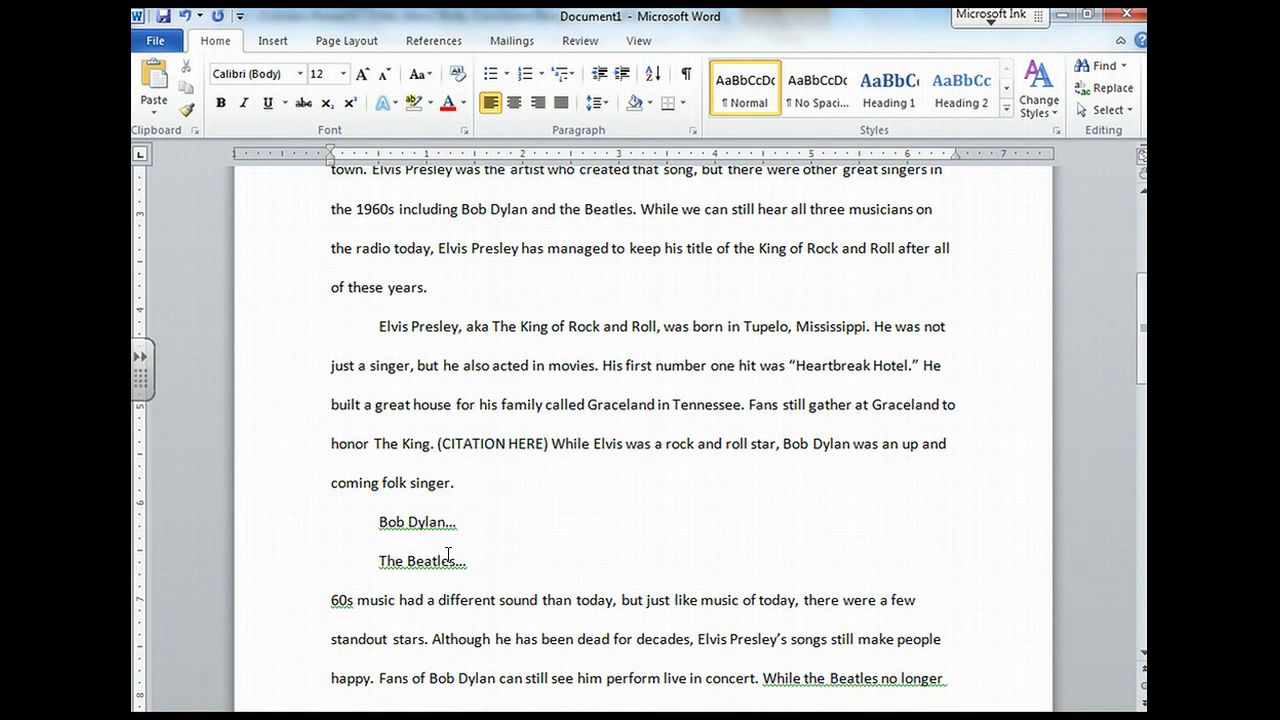
pyautogui.click(448, 556)
pyautogui.click(333, 600)
pyautogui.press('Tab')
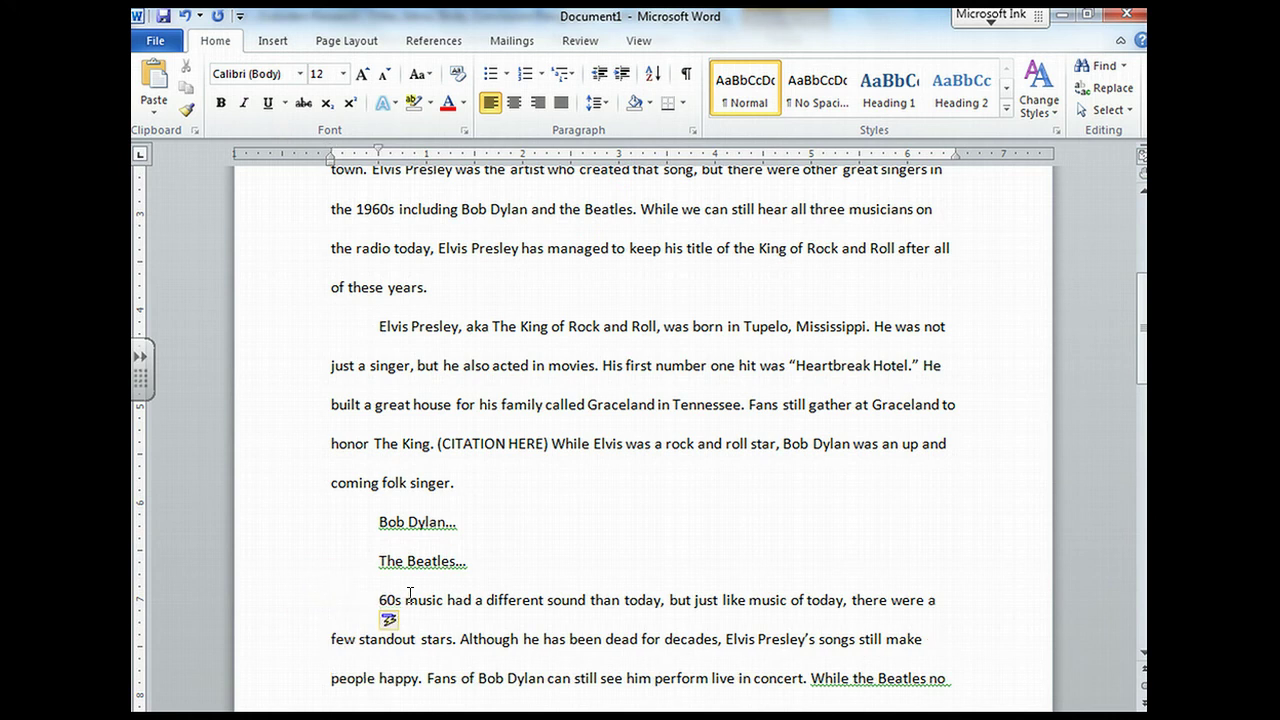
# Review the end of the paper and examine the sentence ends and the citation placeholder in the Elvis Presley body paragraph.
pyautogui.scroll(-3, 490, 607)
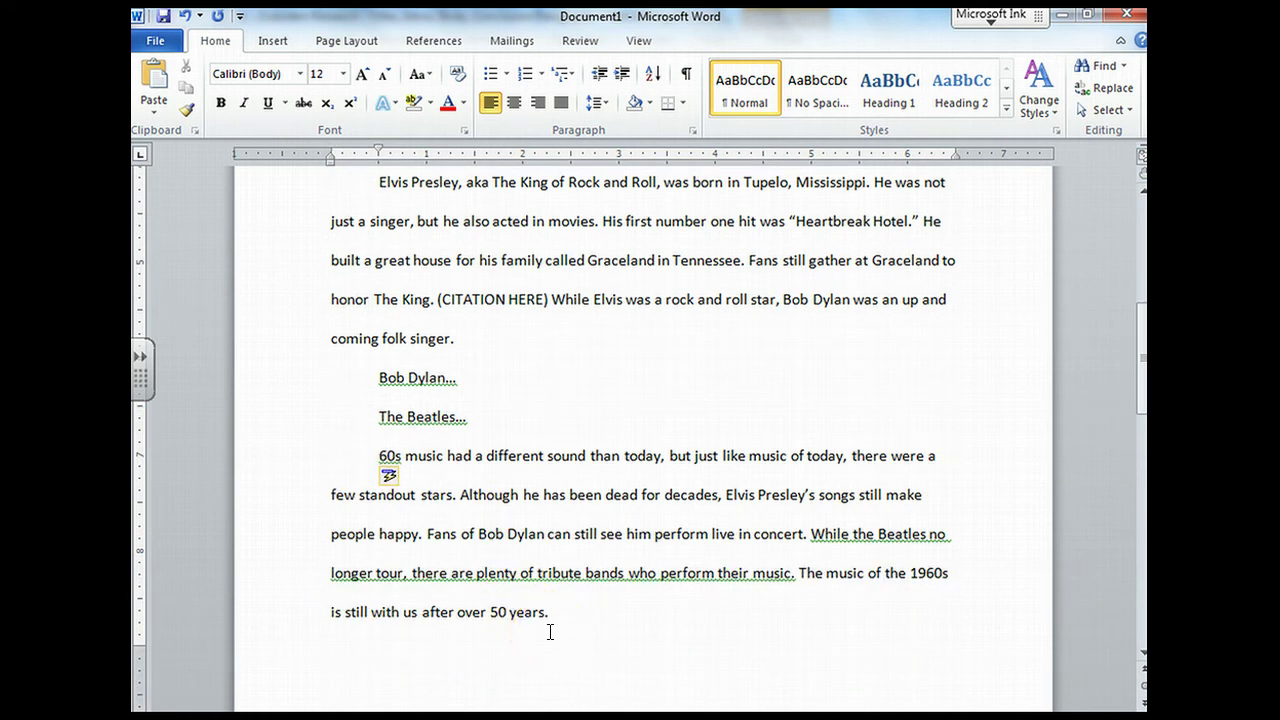
pyautogui.click(550, 628)
pyautogui.scroll(1, 575, 650)
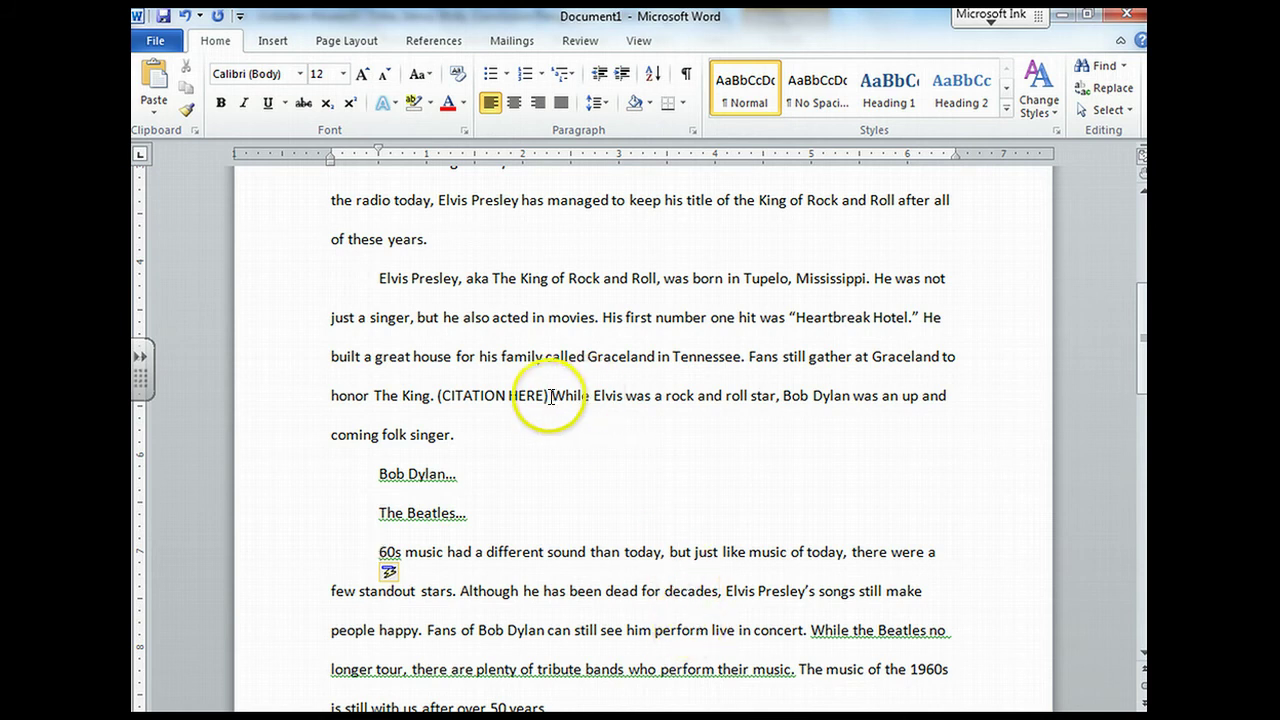
pyautogui.moveTo(549, 395); pyautogui.dragTo(440, 390)
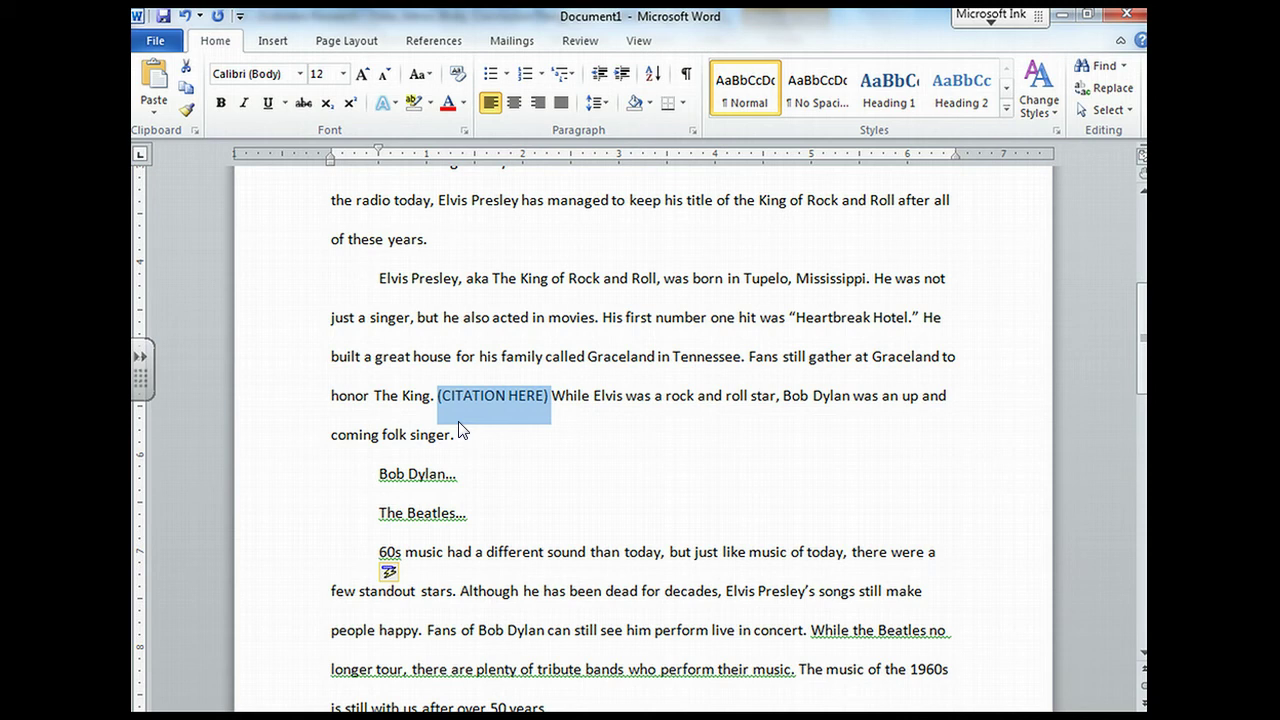
pyautogui.click(460, 437)
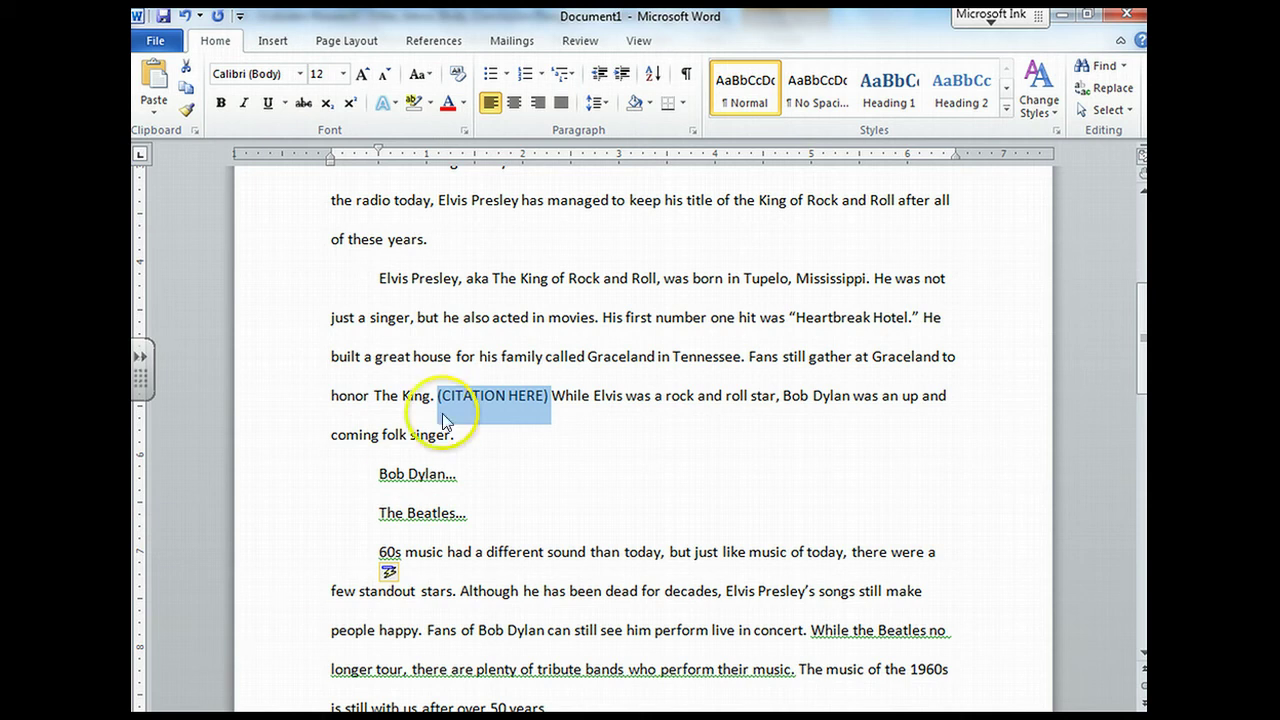
pyautogui.click(874, 278)
pyautogui.click(600, 321)
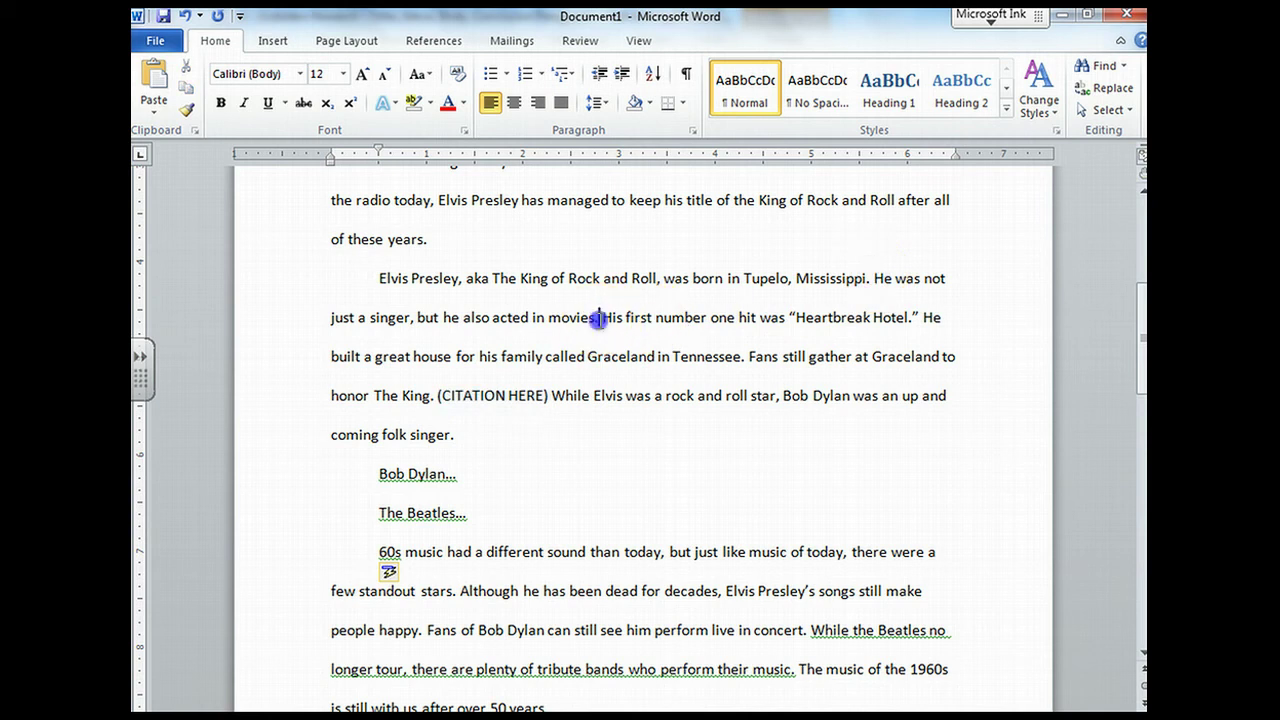
pyautogui.click(921, 317)
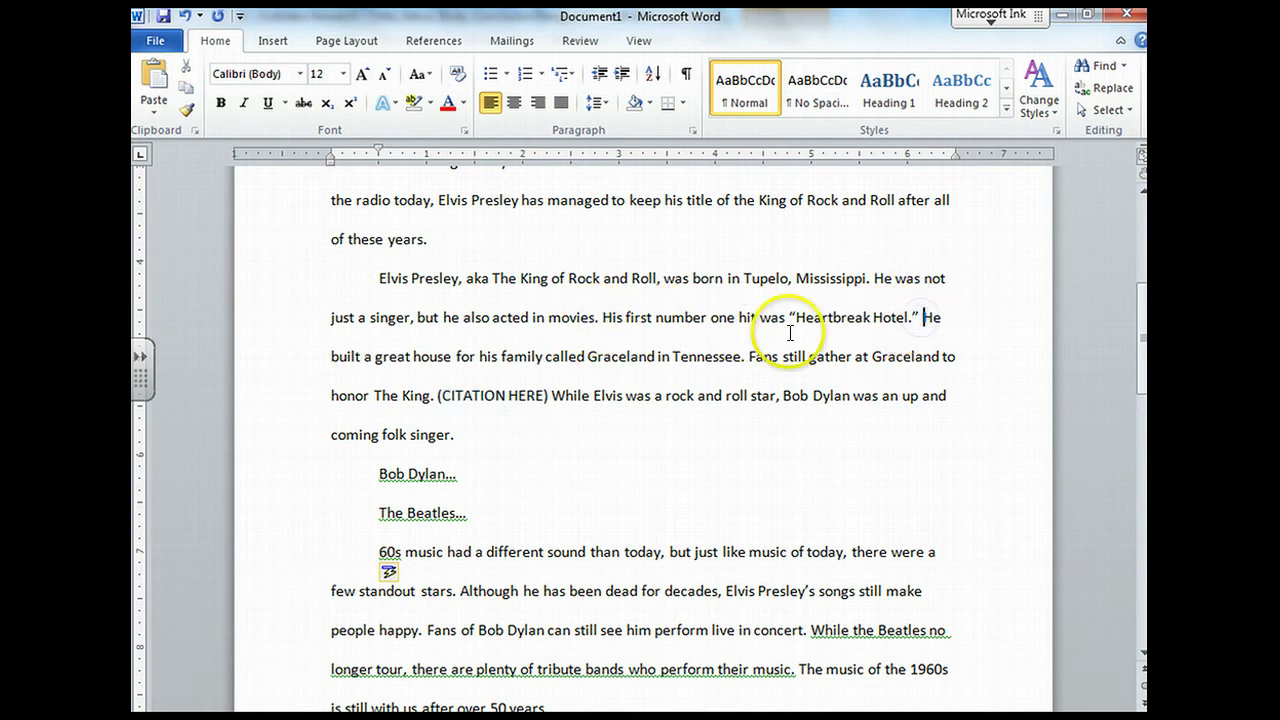
pyautogui.click(748, 356)
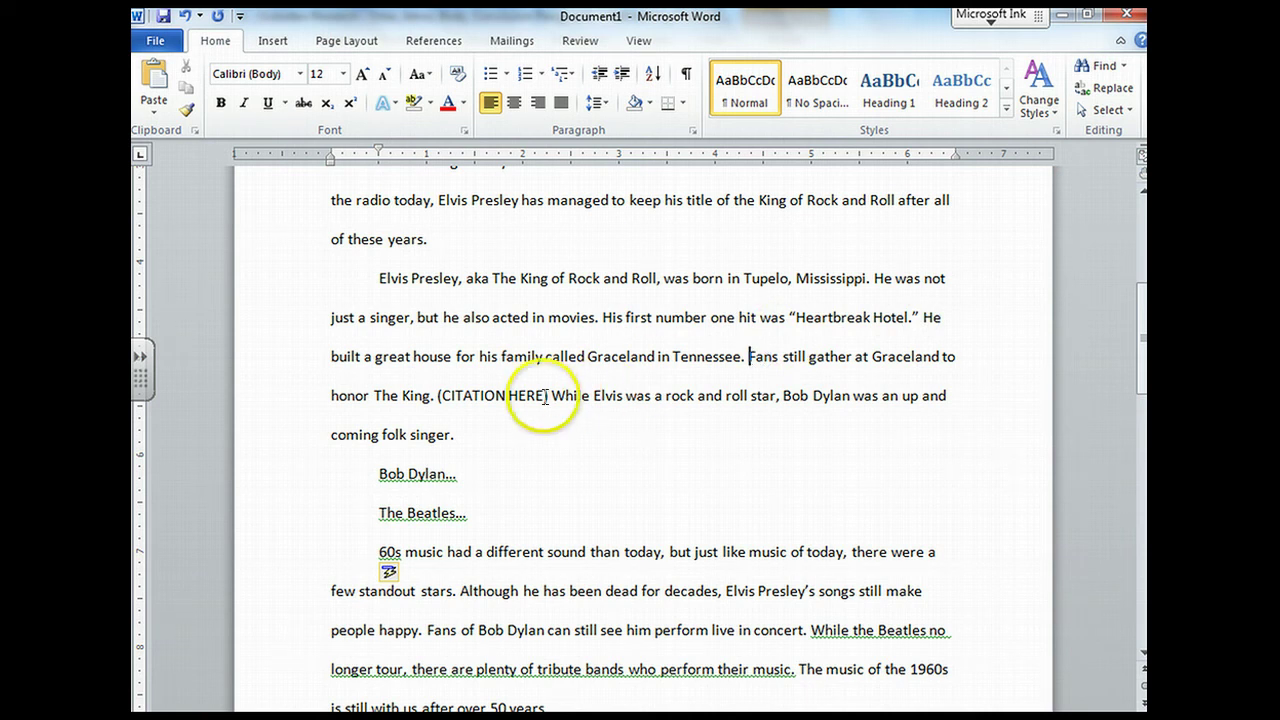
# Select the "(CITATION HERE)" placeholder and set the citation style to MLA Seventh Edition.
pyautogui.moveTo(549, 396); pyautogui.dragTo(438, 396)
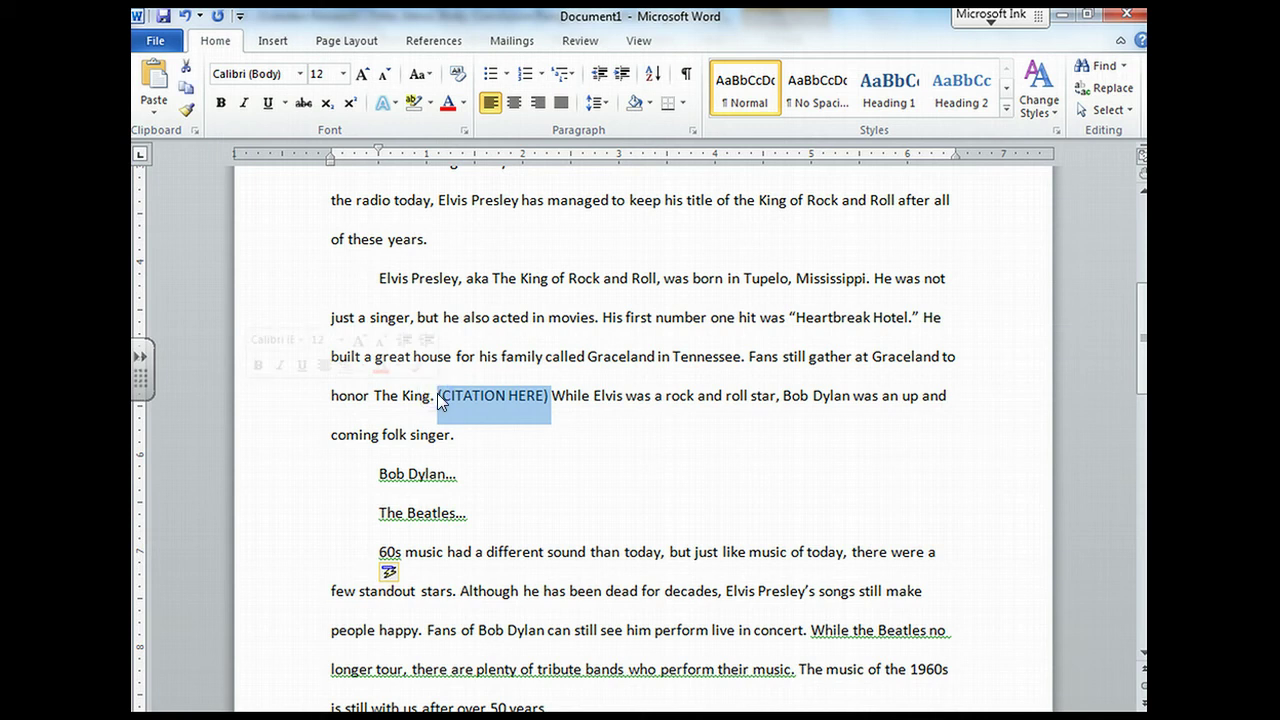
pyautogui.click(447, 405)
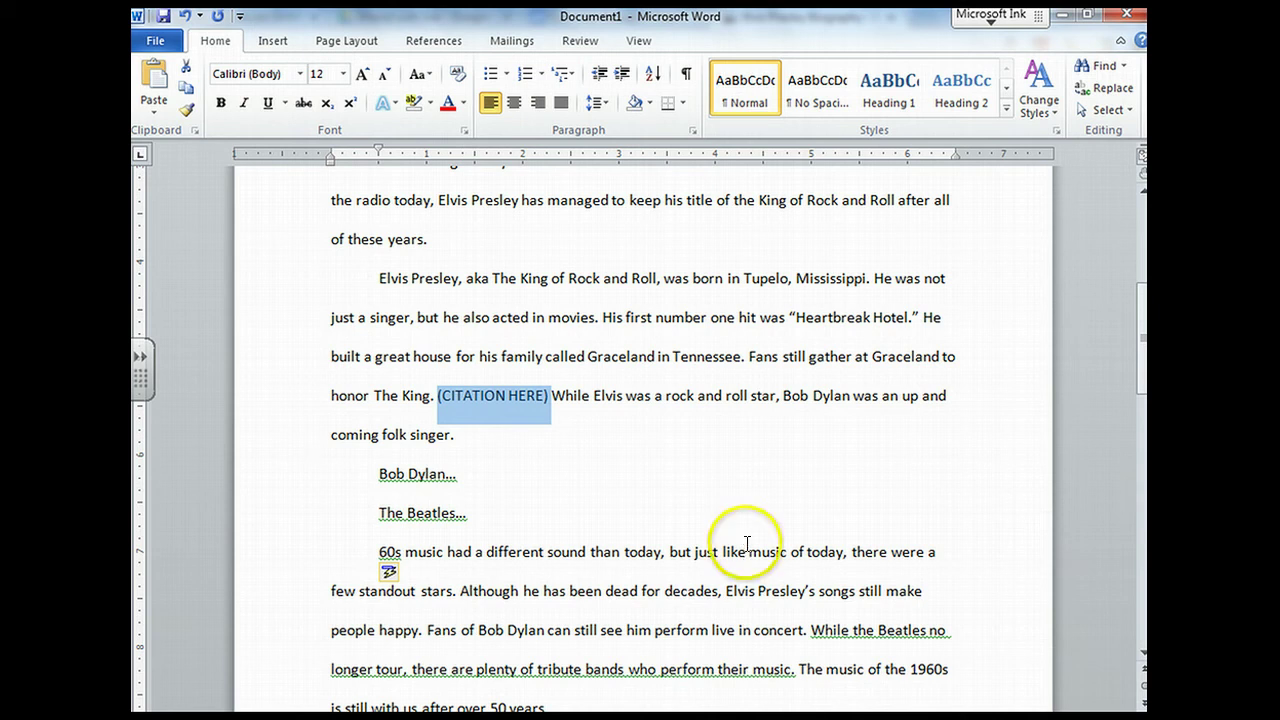
pyautogui.click(455, 48)
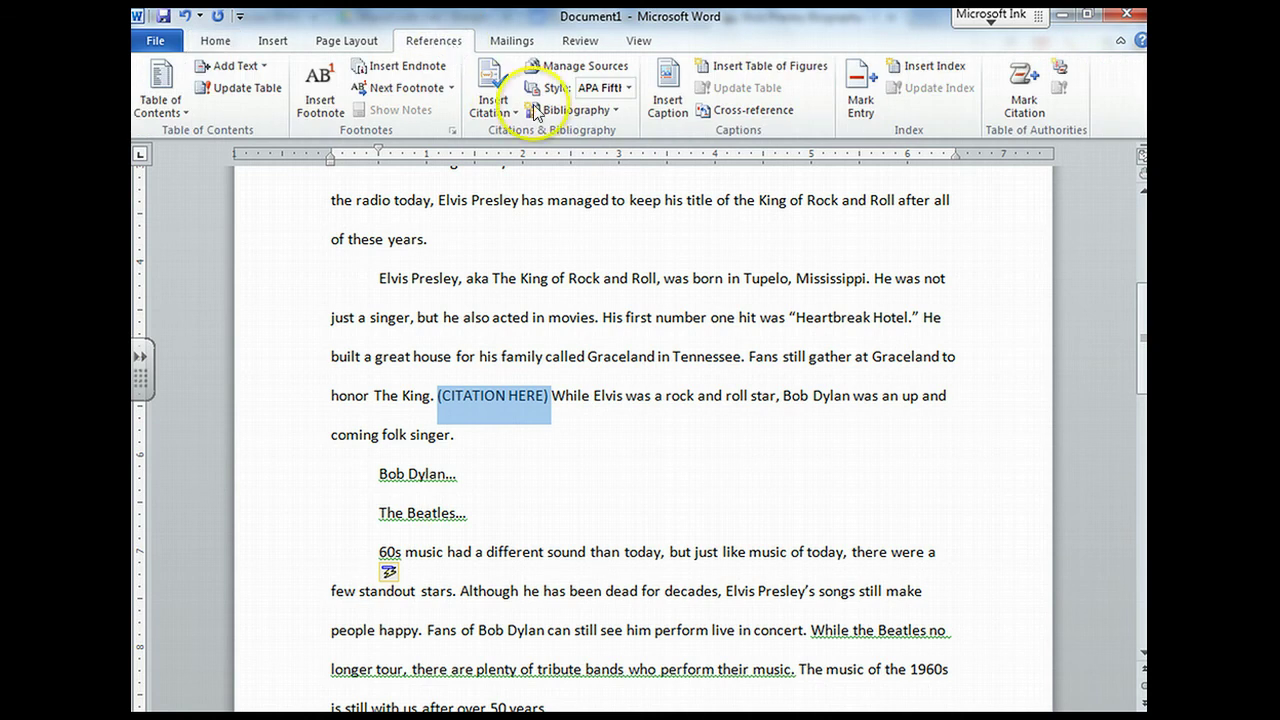
pyautogui.click(631, 90)
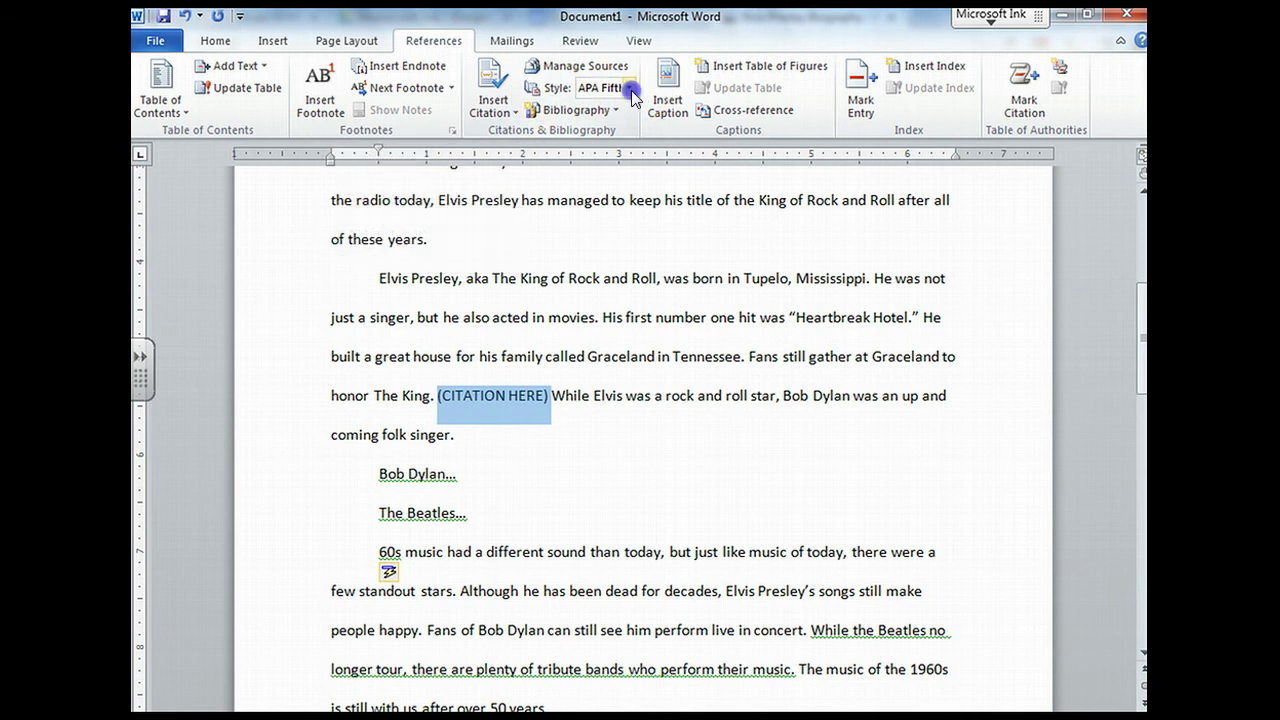
pyautogui.click(631, 90)
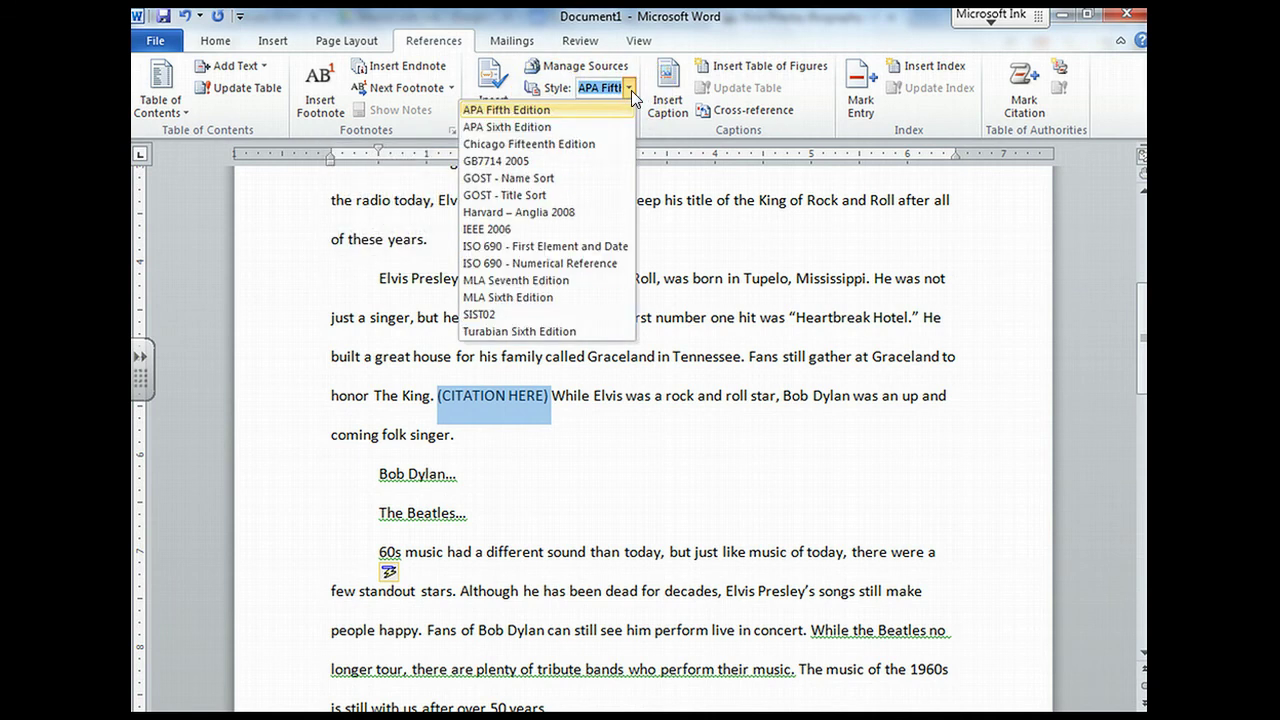
pyautogui.click(588, 283)
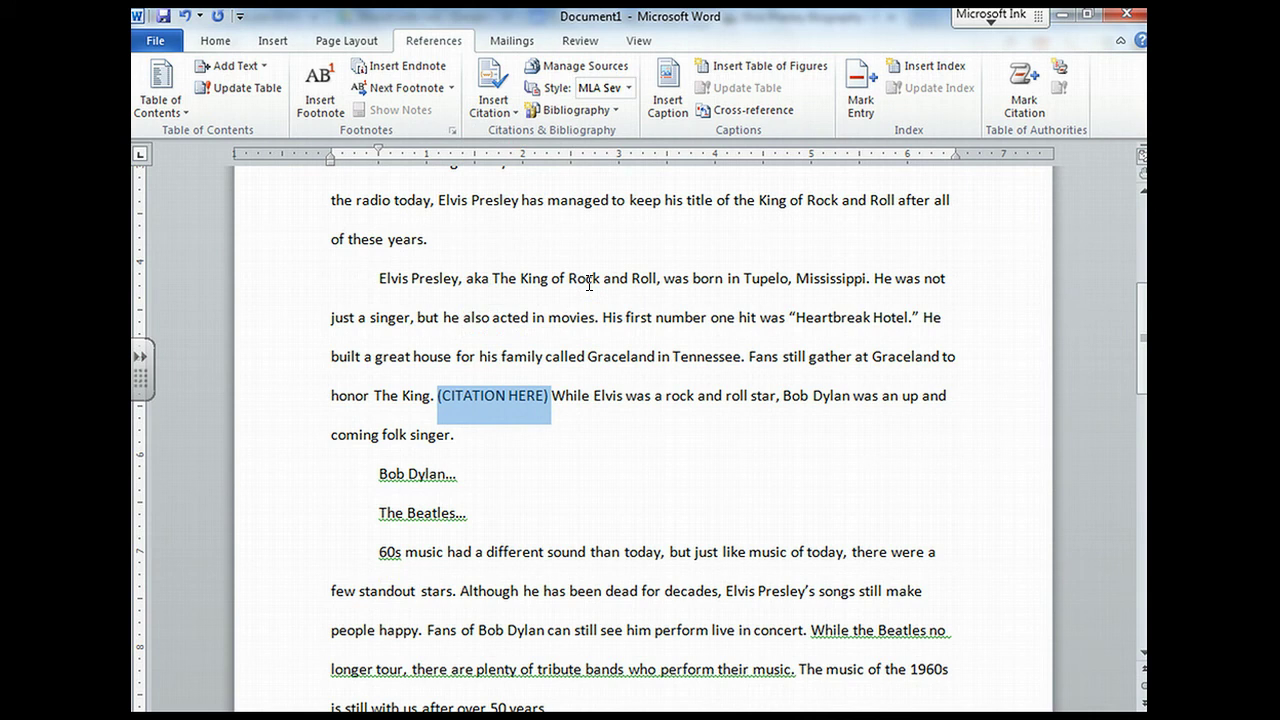
# Start a new citation source of type Web site and show all its bibliography fields.
pyautogui.click(514, 110)
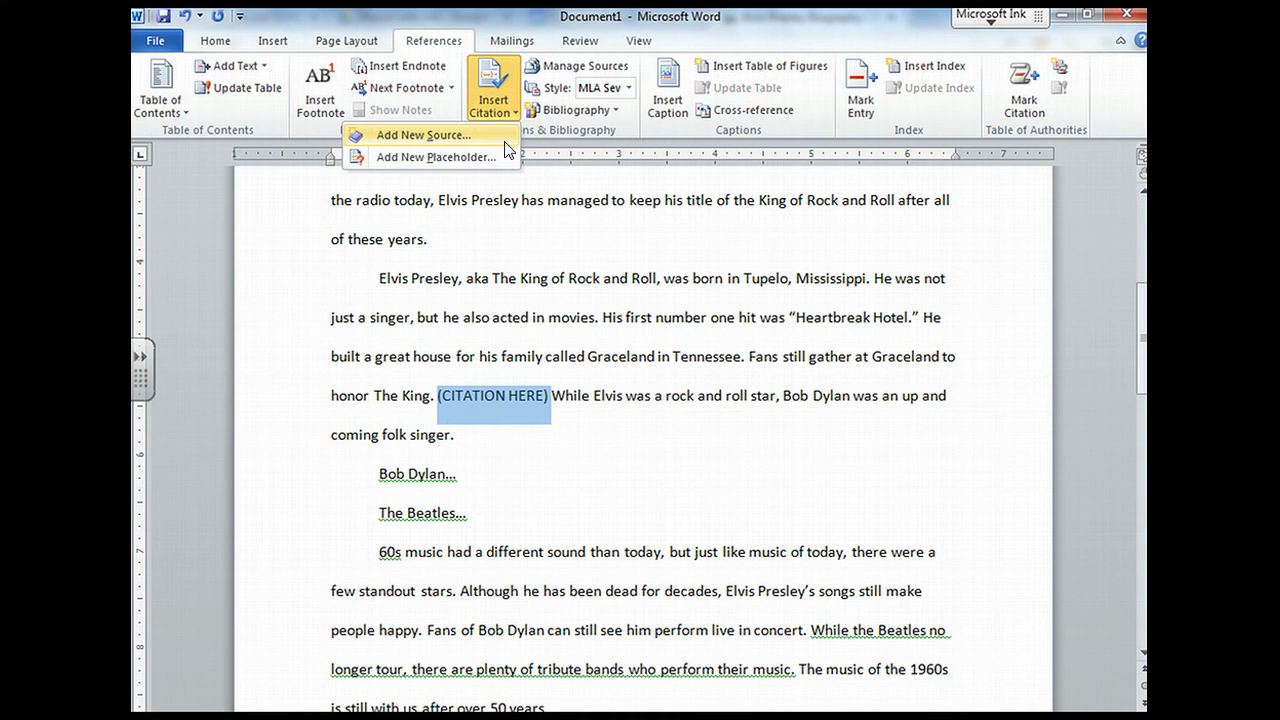
pyautogui.click(505, 140)
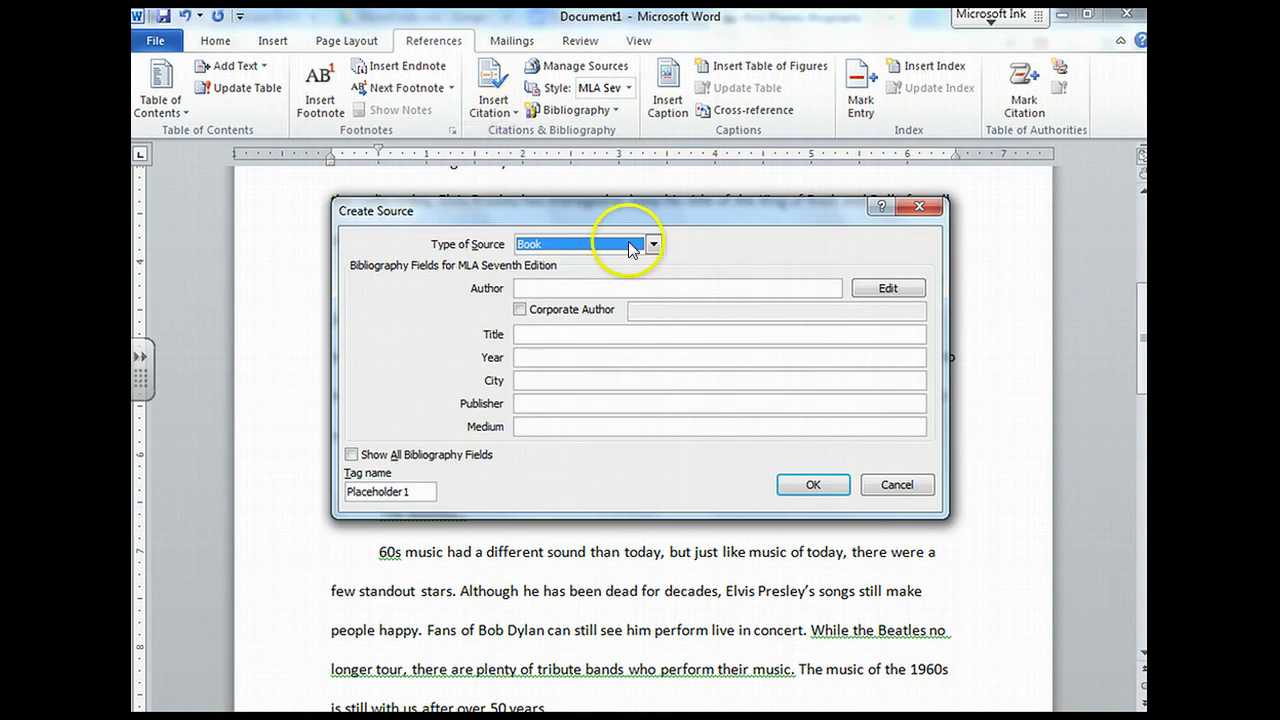
pyautogui.click(630, 250)
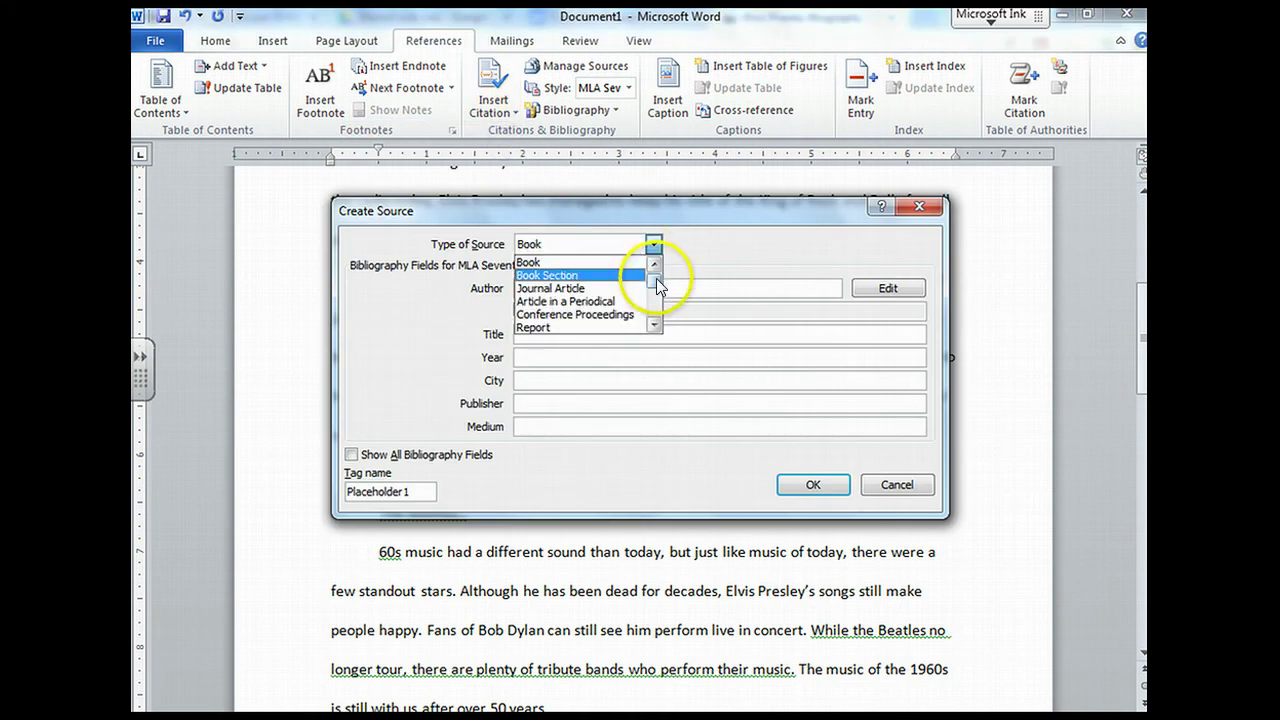
pyautogui.scroll(-2, 658, 287)
pyautogui.click(618, 318)
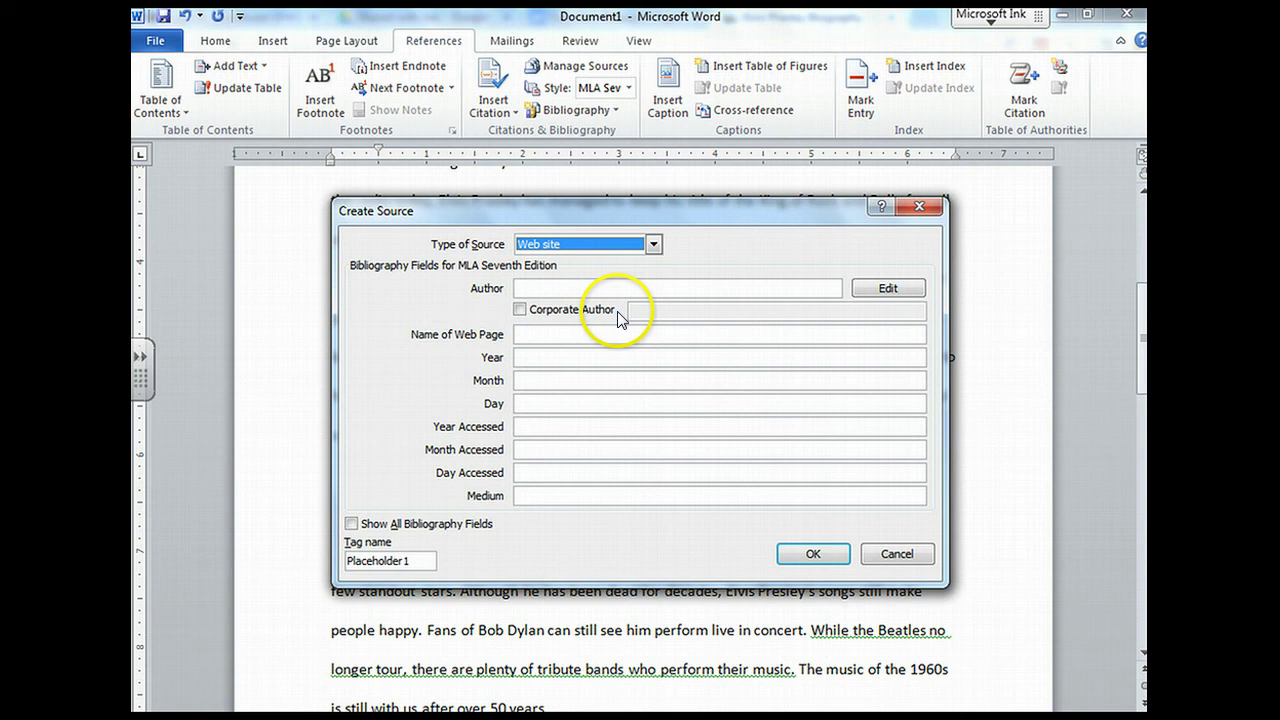
pyautogui.click(616, 288)
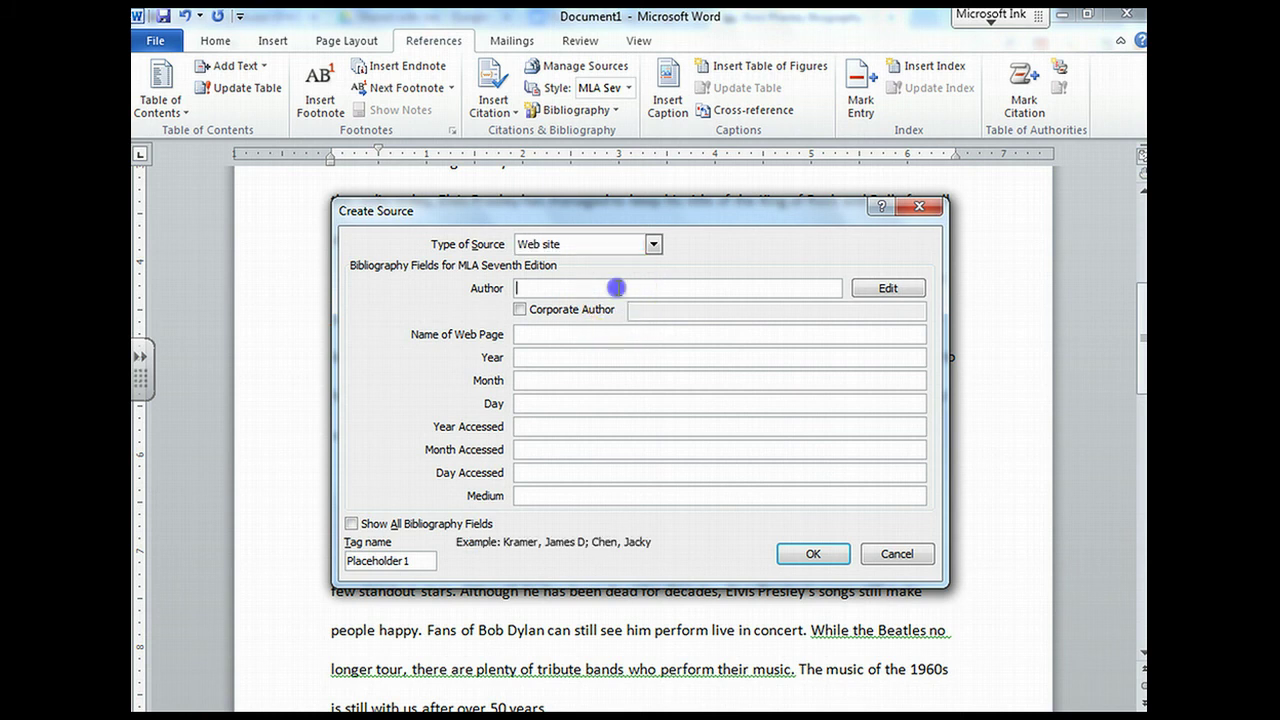
pyautogui.click(418, 533)
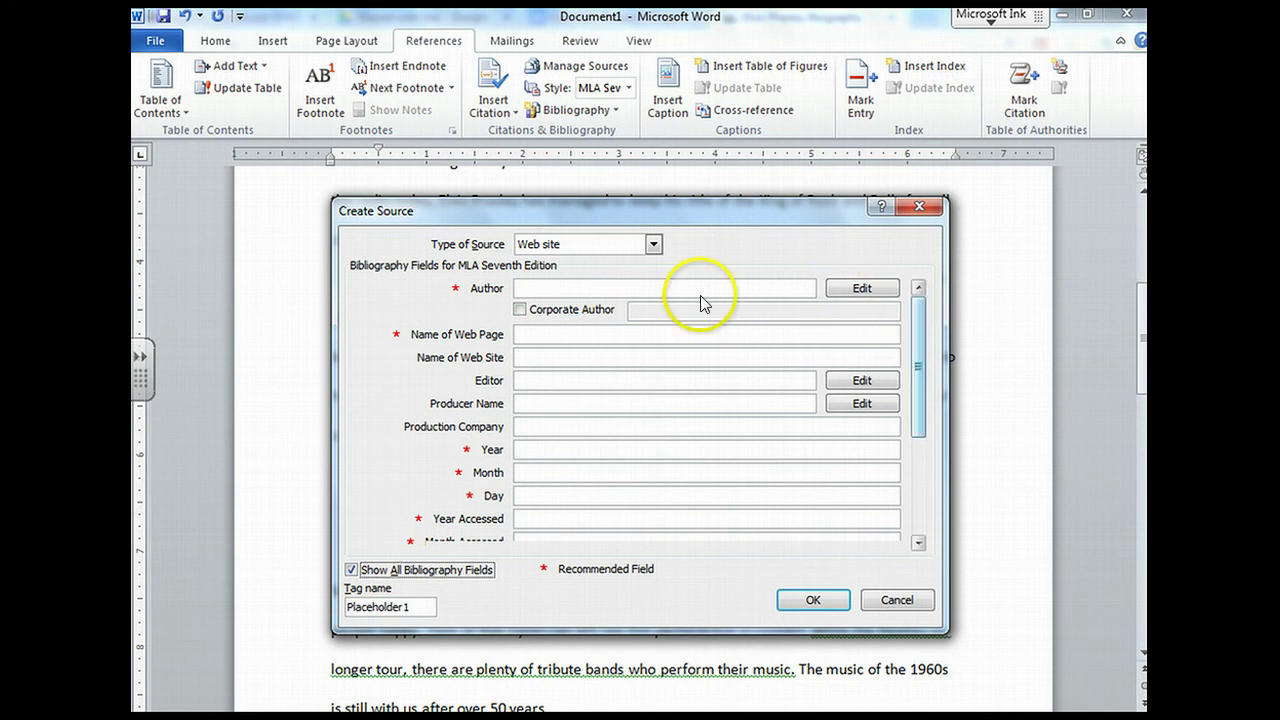
# Check the Elvis Presley biography page's footer in the browser and enter author "A+E Television Network" and year 2013 for the source.
pyautogui.click(660, 287)
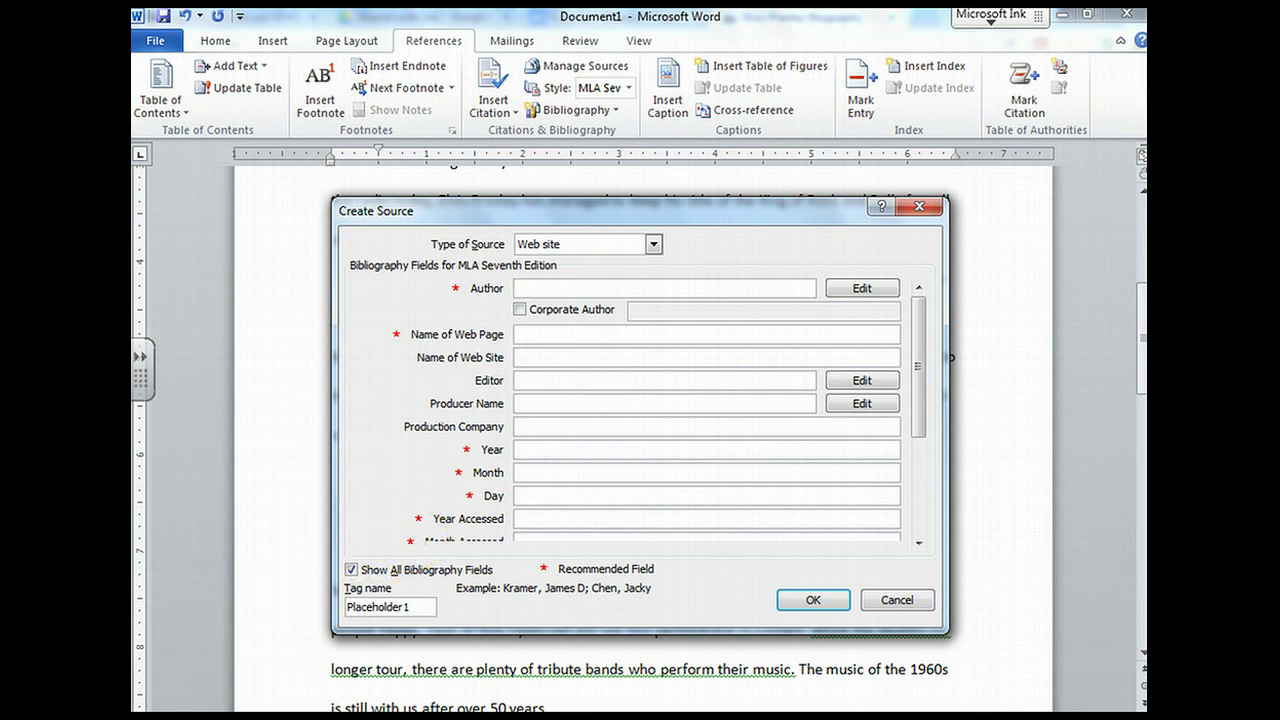
pyautogui.hotkey('alt', 'Tab')
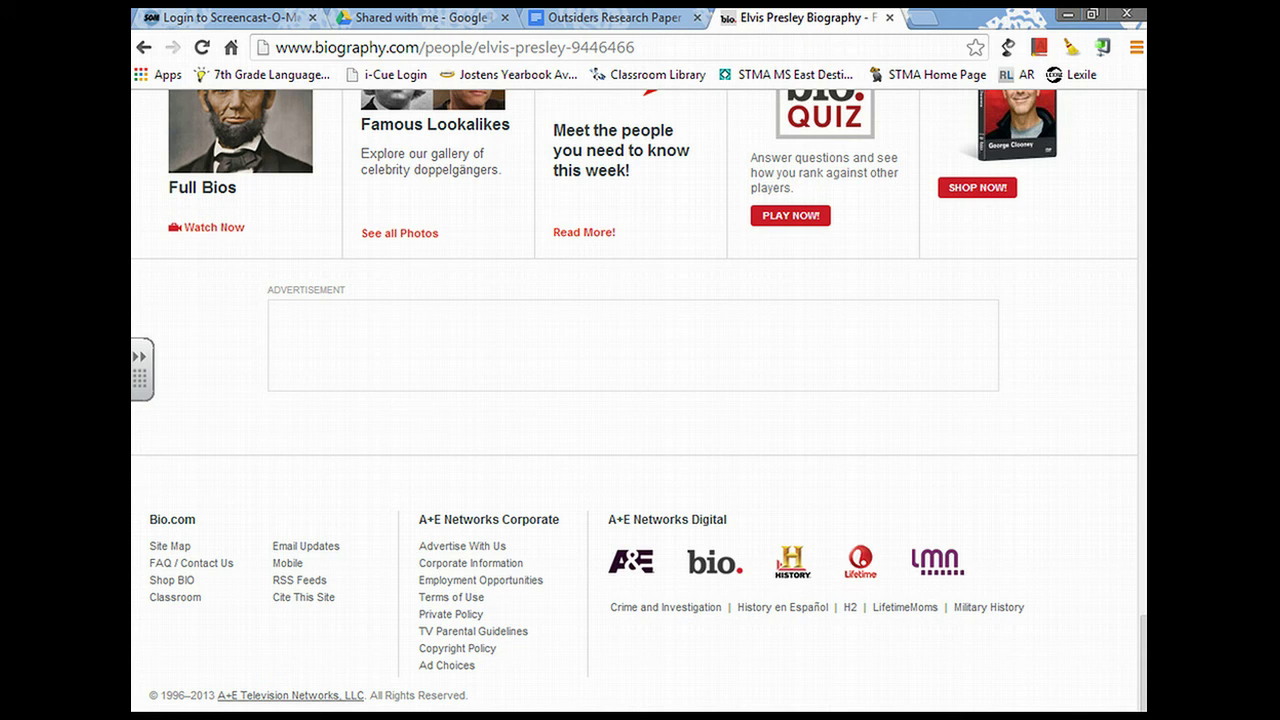
pyautogui.hotkey('alt', 'Tab')
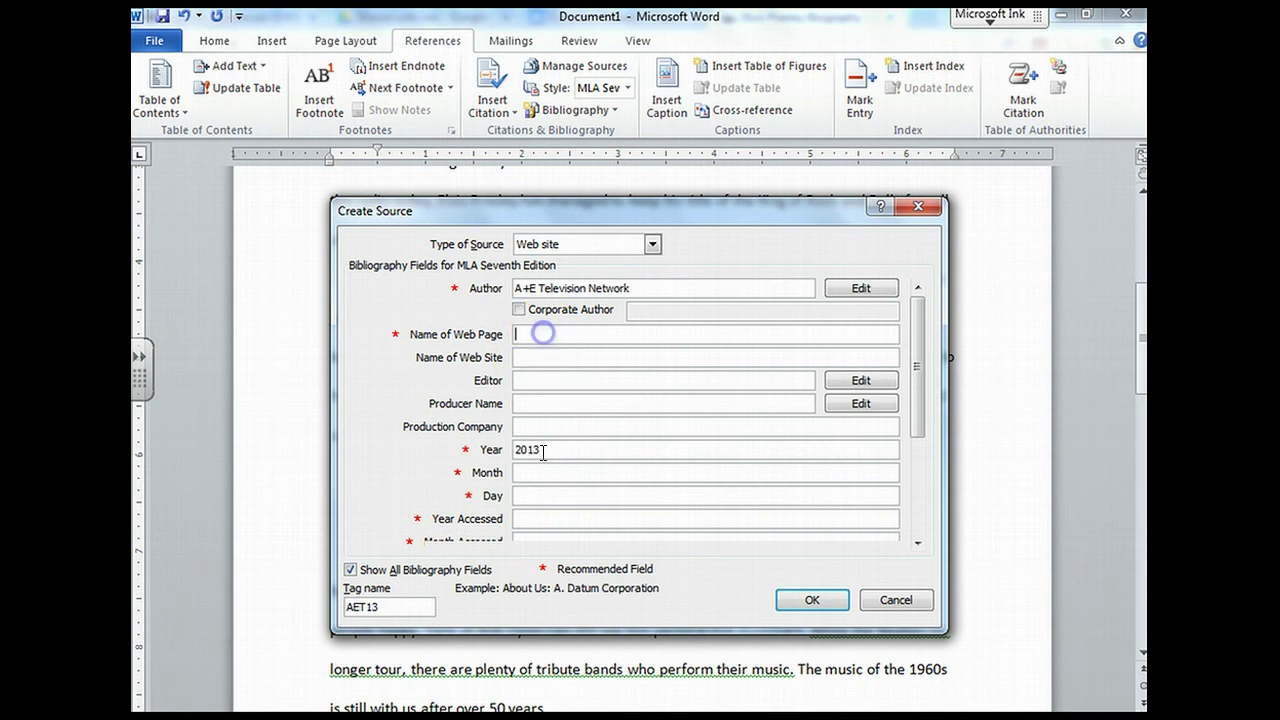
# Check the biography page's heading in the browser and enter web page name "Elvis Presley" and web site name "Biography.com" for the source.
pyautogui.hotkey('alt', 'Tab')
pyautogui.scroll(10, 714, 397)
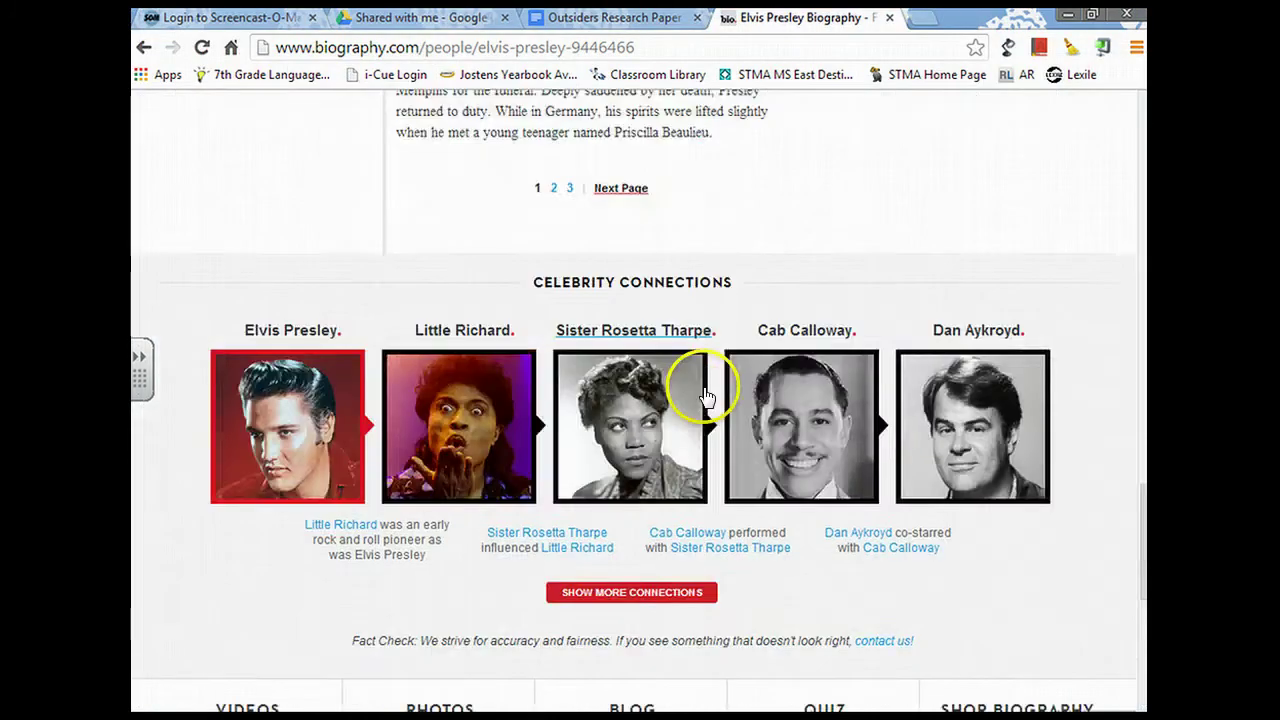
pyautogui.scroll(7, 700, 385)
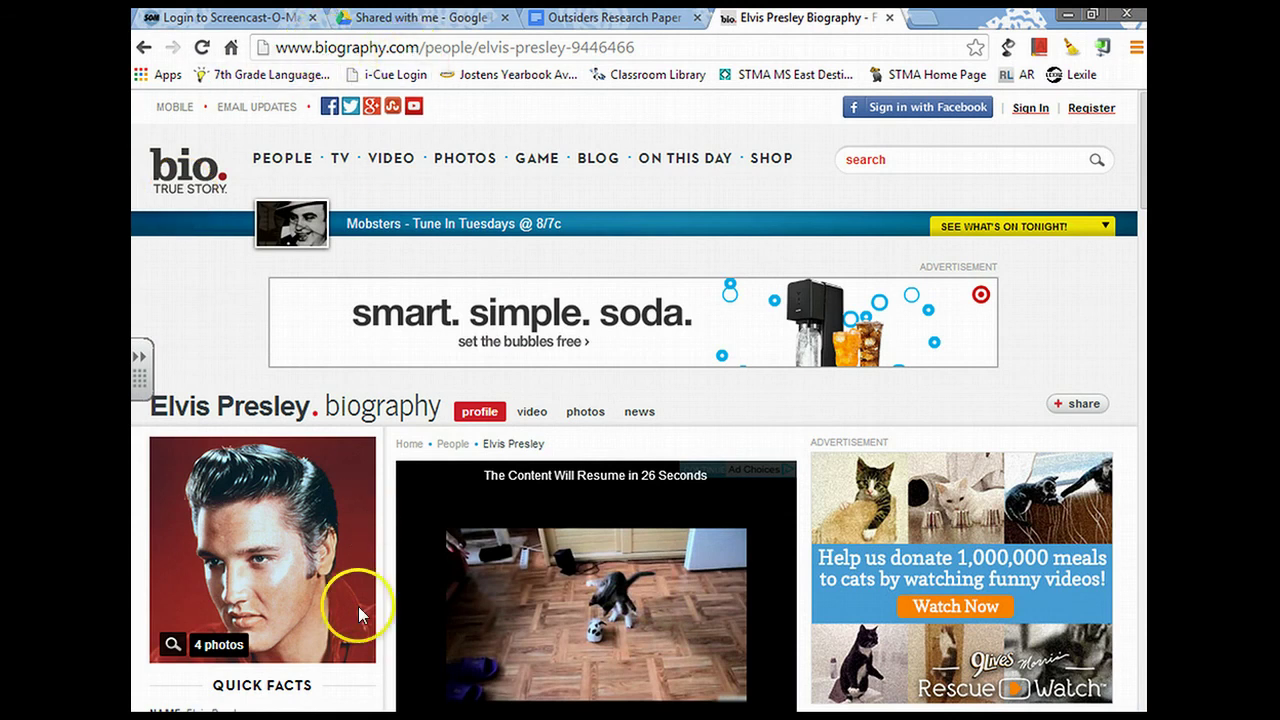
pyautogui.hotkey('alt', 'Tab')
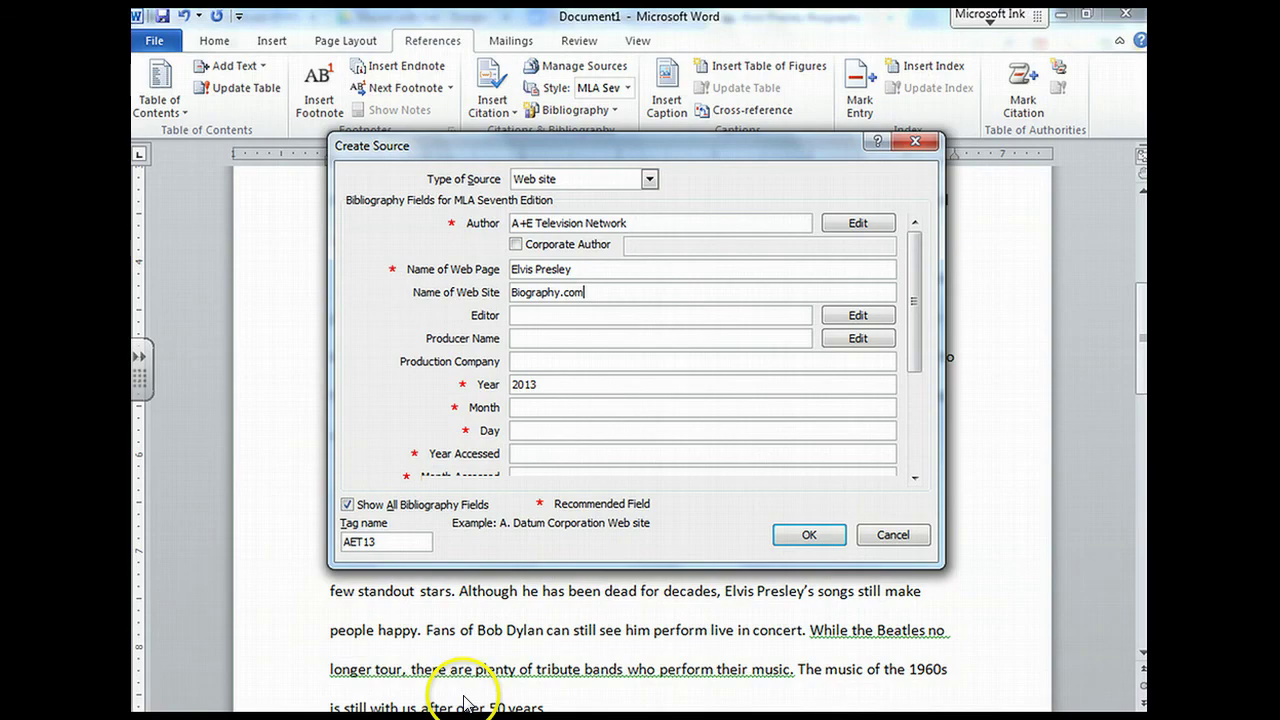
pyautogui.click(592, 292)
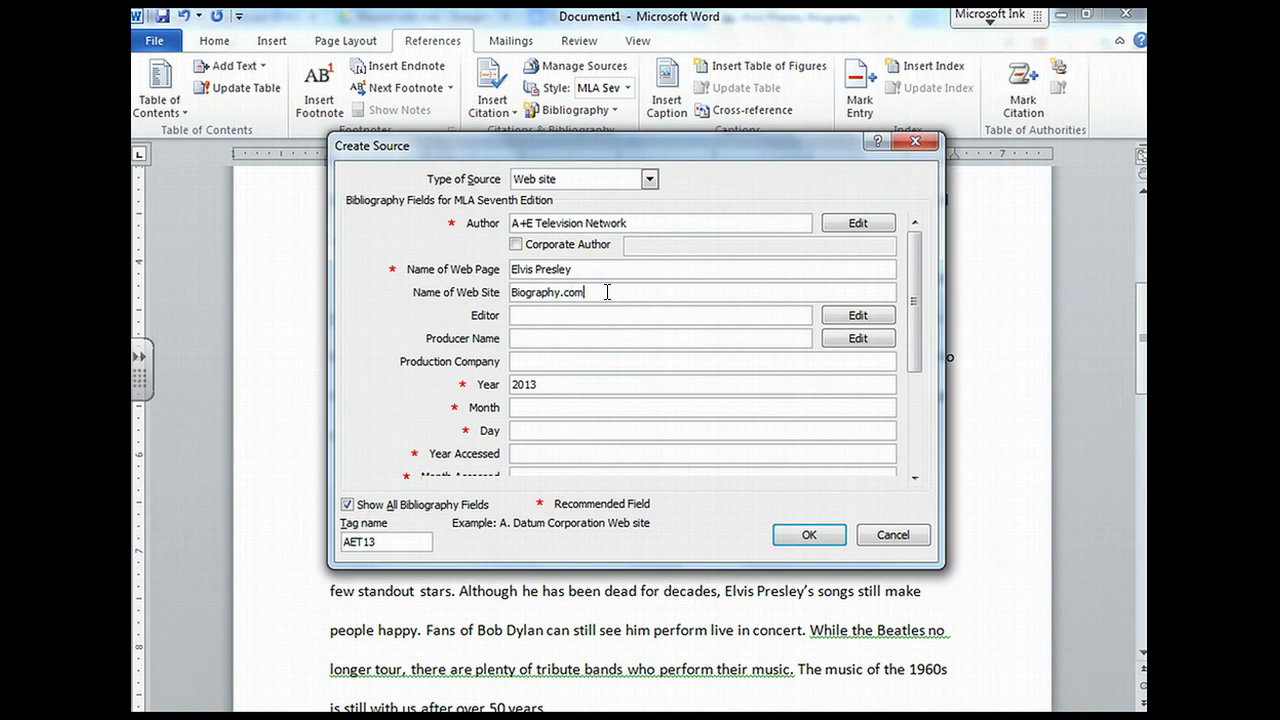
pyautogui.click(586, 268)
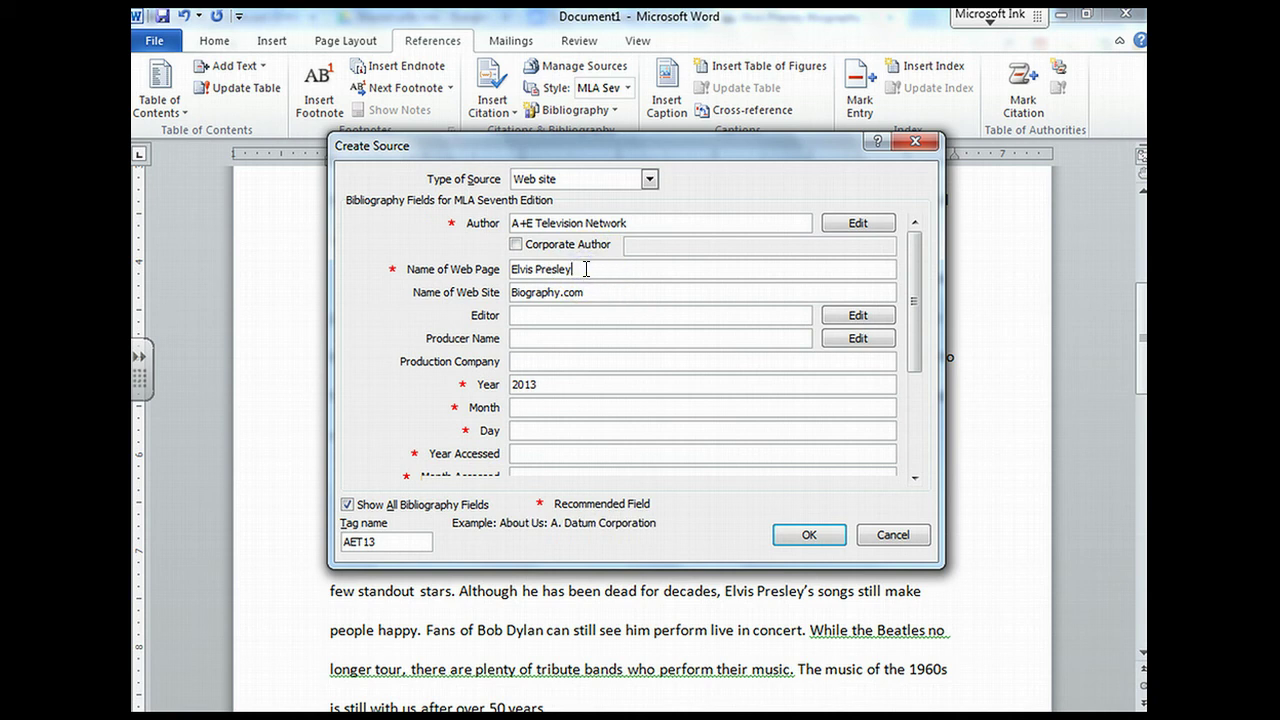
# Enter the source's access date as year 2014, month January and day 22, leaving the publication month and day blank.
pyautogui.click(556, 387)
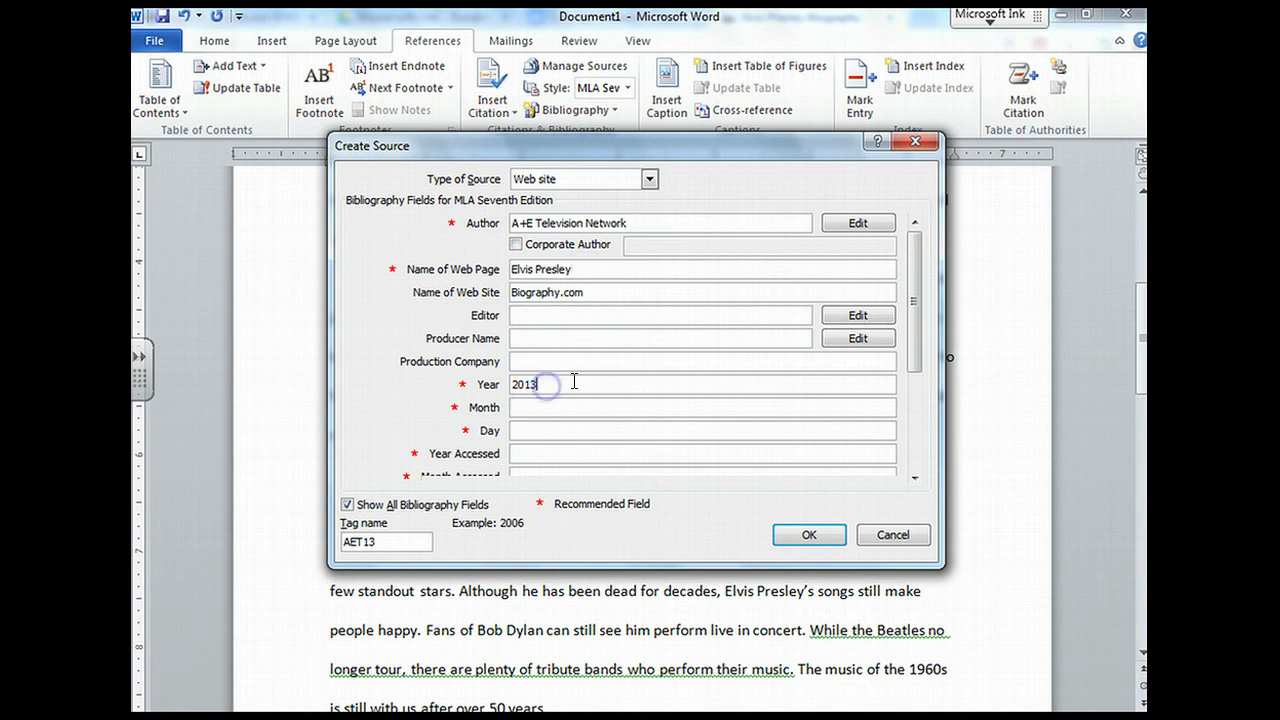
pyautogui.click(639, 369)
pyautogui.click(921, 245)
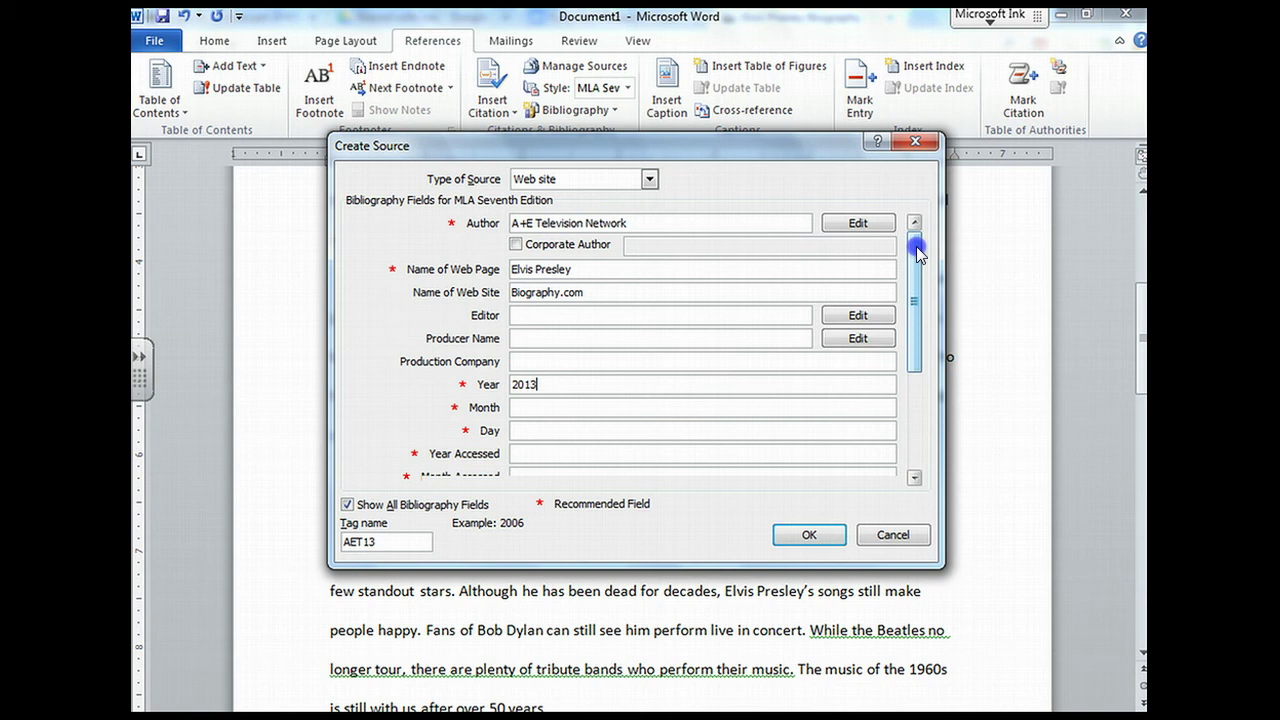
pyautogui.moveTo(920, 262); pyautogui.dragTo(920, 296)
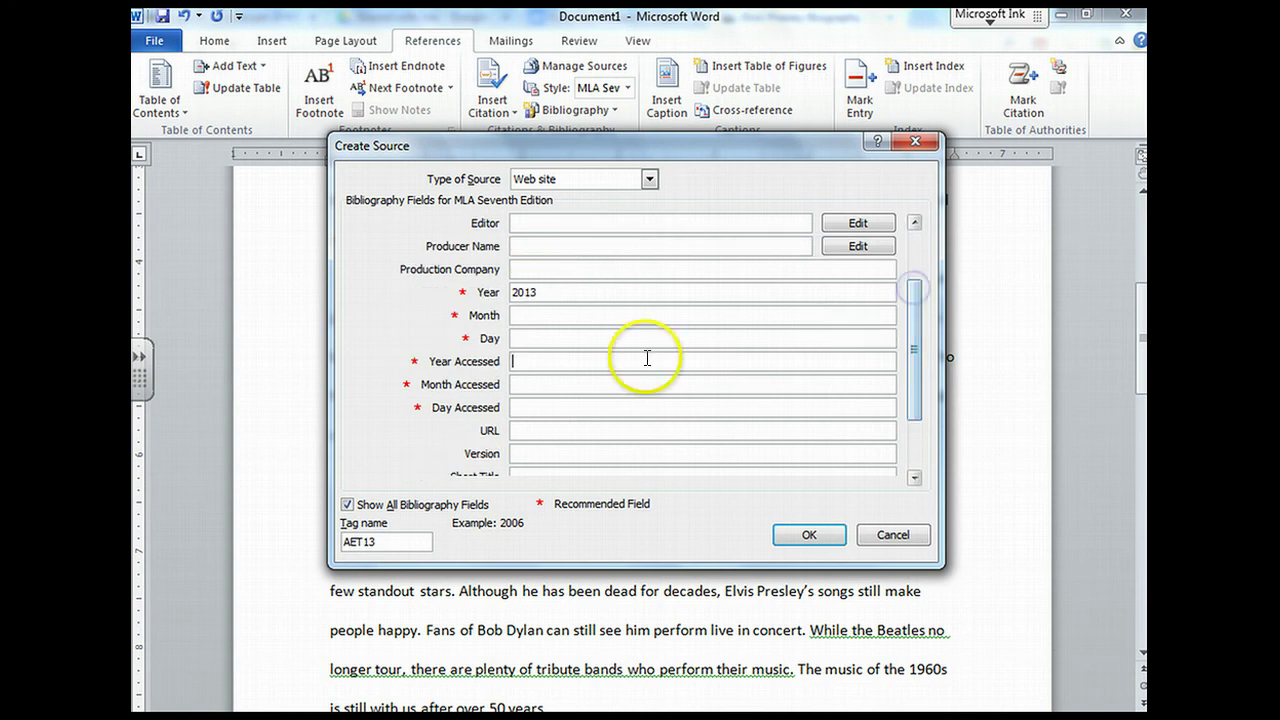
pyautogui.click(536, 336)
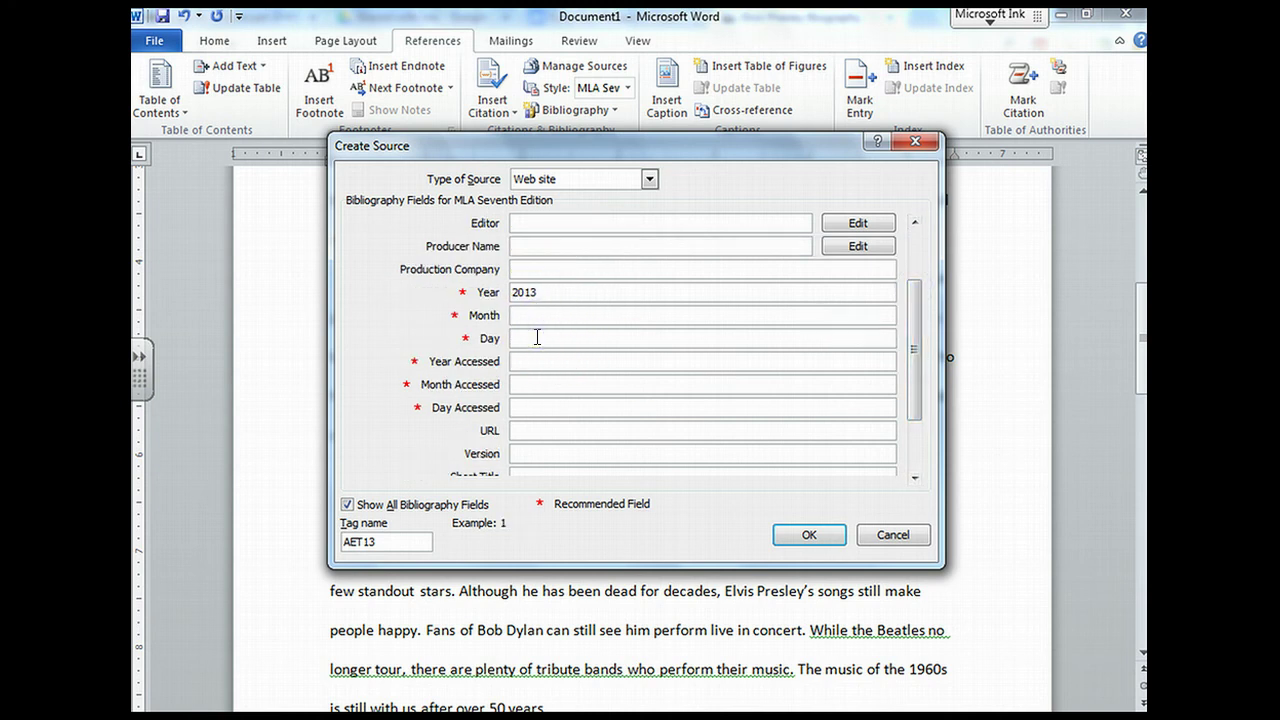
pyautogui.click(543, 361)
pyautogui.write('2014')
pyautogui.click(522, 381)
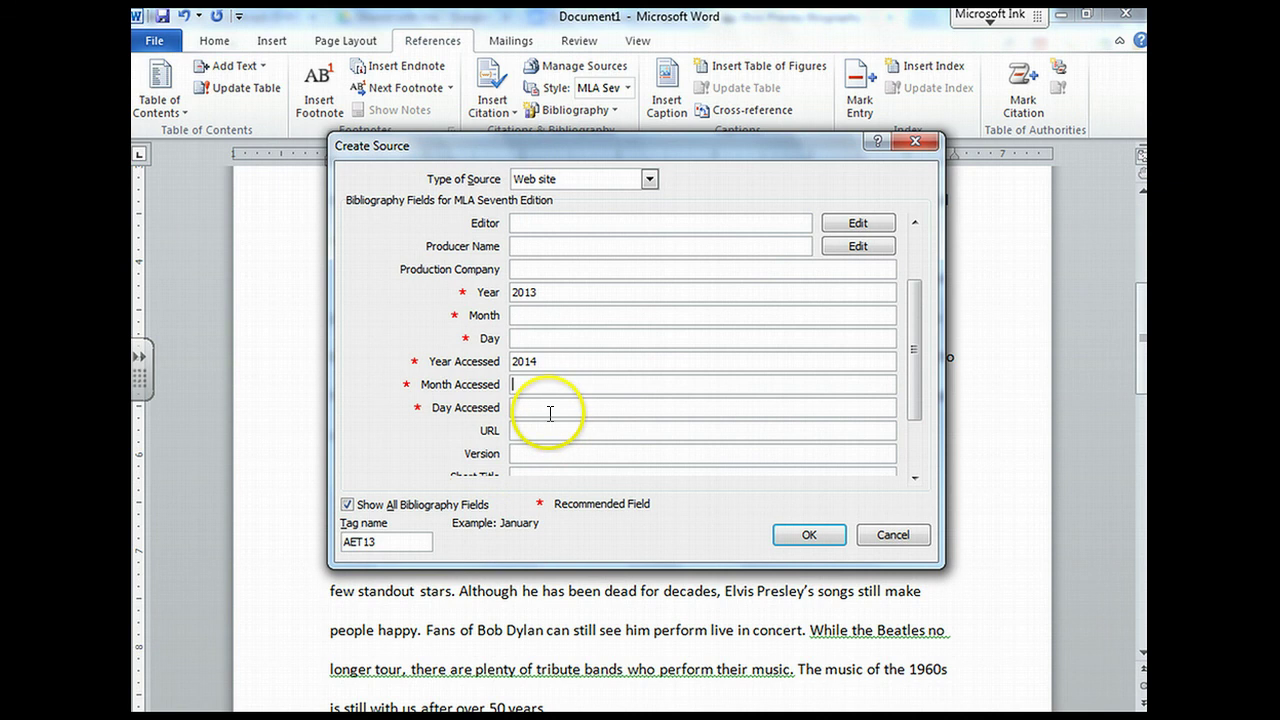
pyautogui.write('January')
pyautogui.click(550, 408)
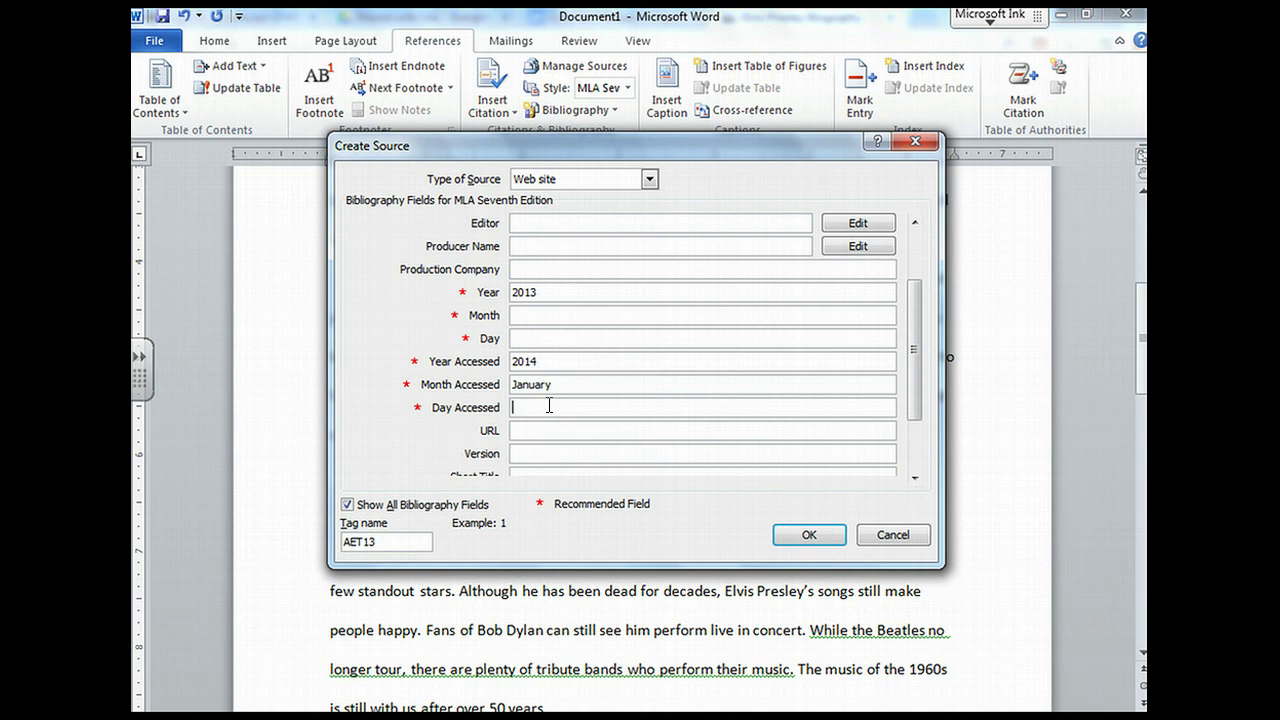
pyautogui.write('22')
# Copy the Elvis Presley biography page's web address from the browser and paste it as the source's URL.
pyautogui.click(535, 430)
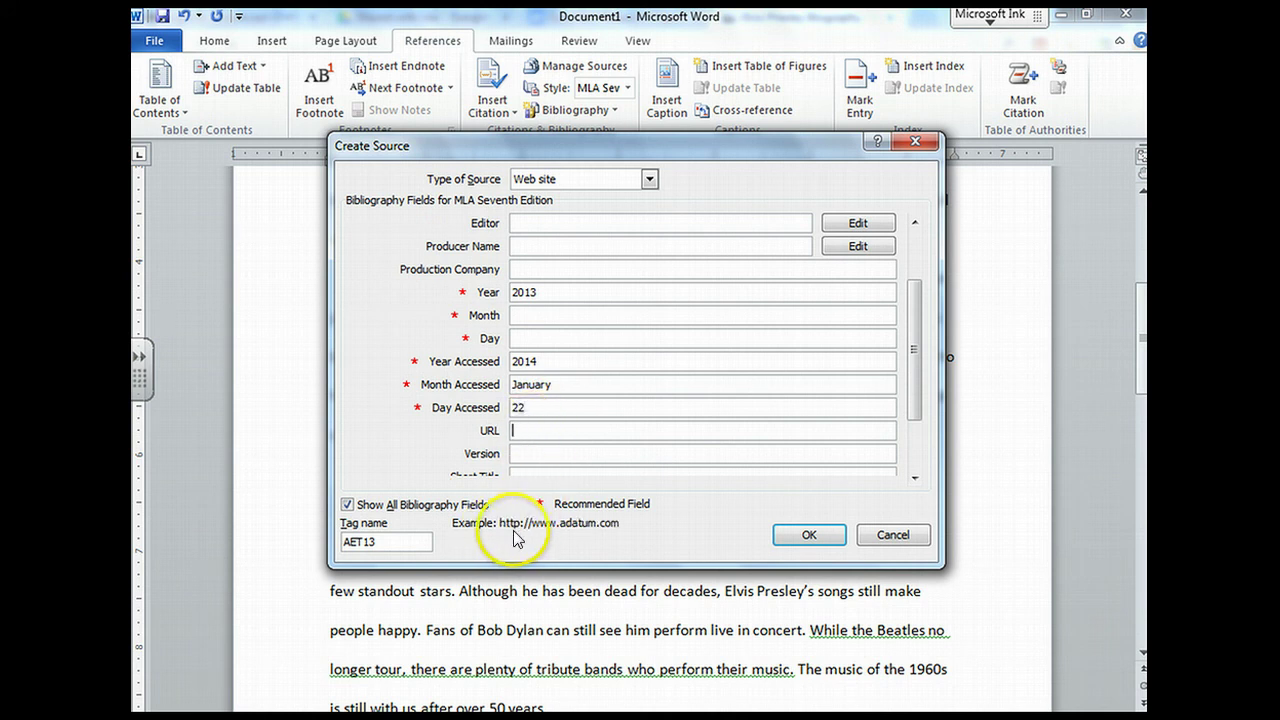
pyautogui.hotkey('alt', 'Tab')
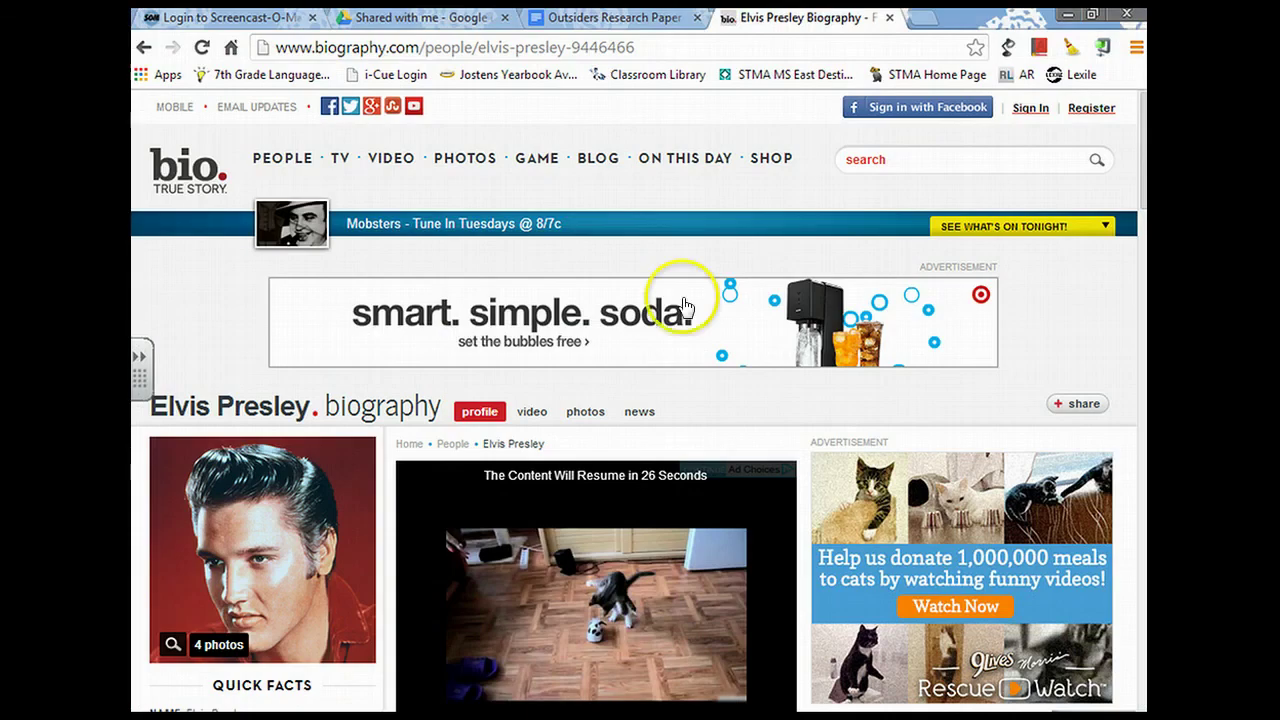
pyautogui.click(418, 48)
pyautogui.rightClick(418, 52)
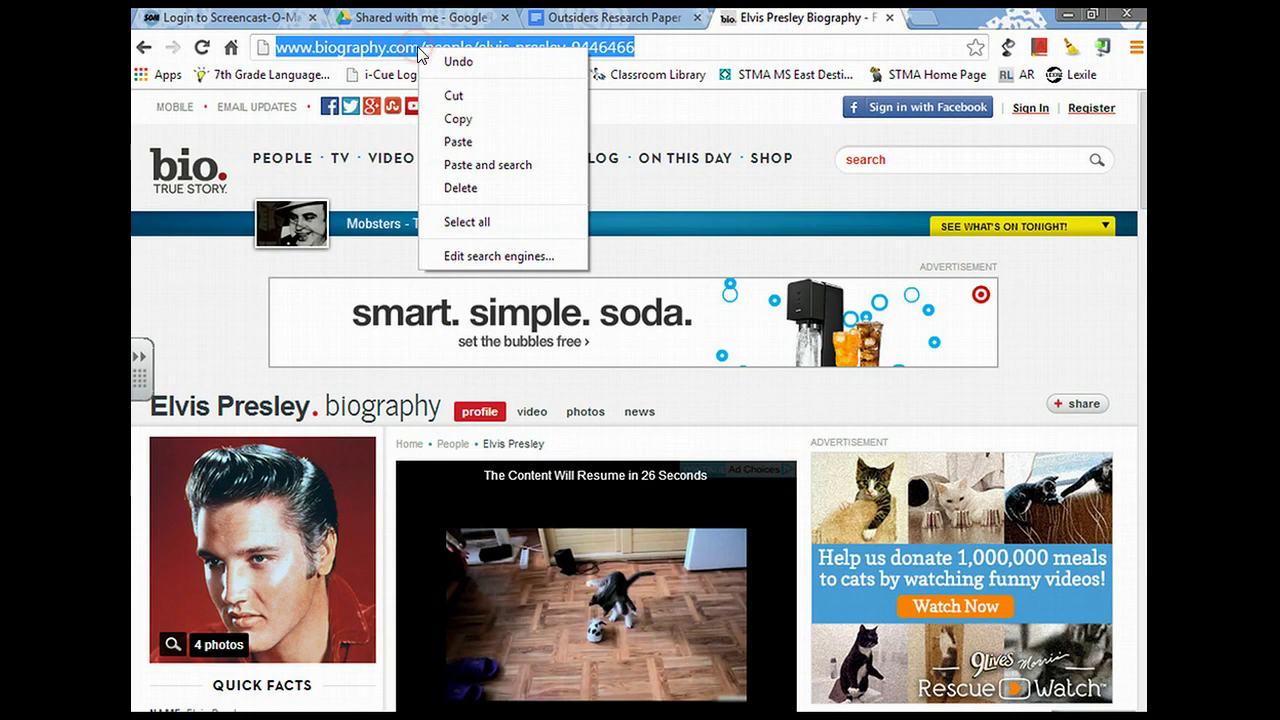
pyautogui.click(457, 117)
pyautogui.hotkey('alt', 'Tab')
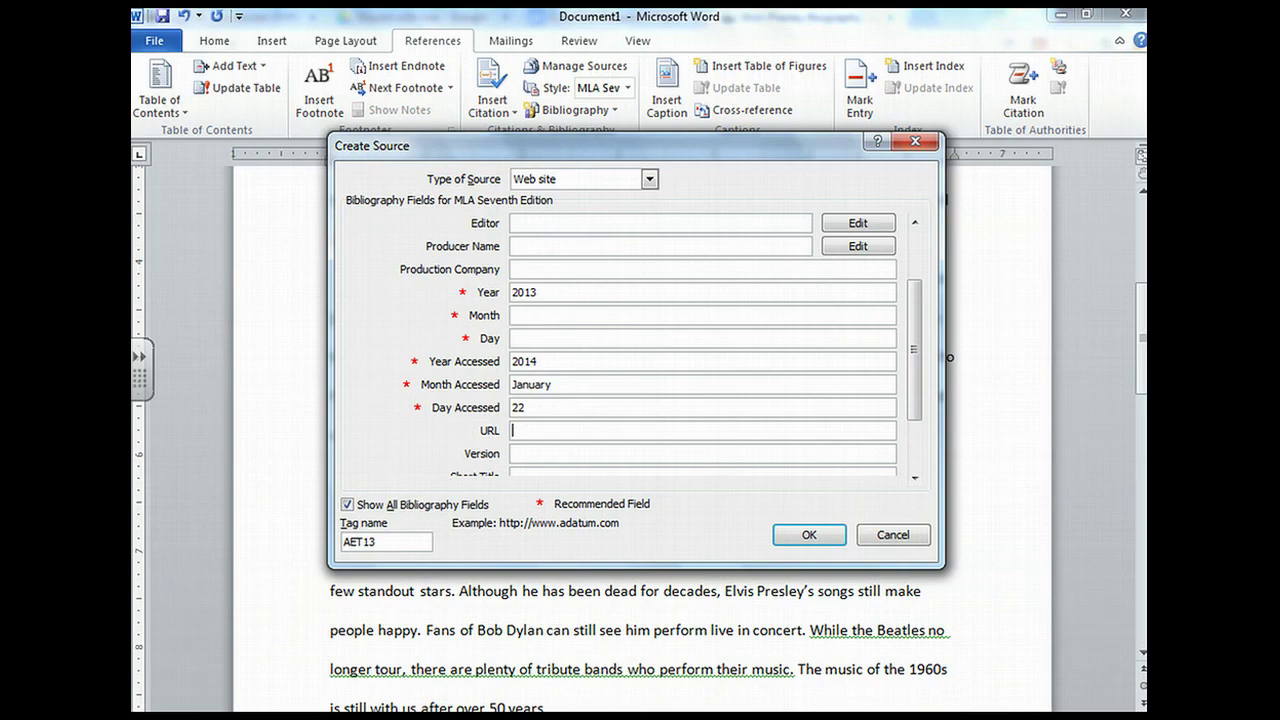
pyautogui.click(523, 430)
pyautogui.rightClick(523, 430)
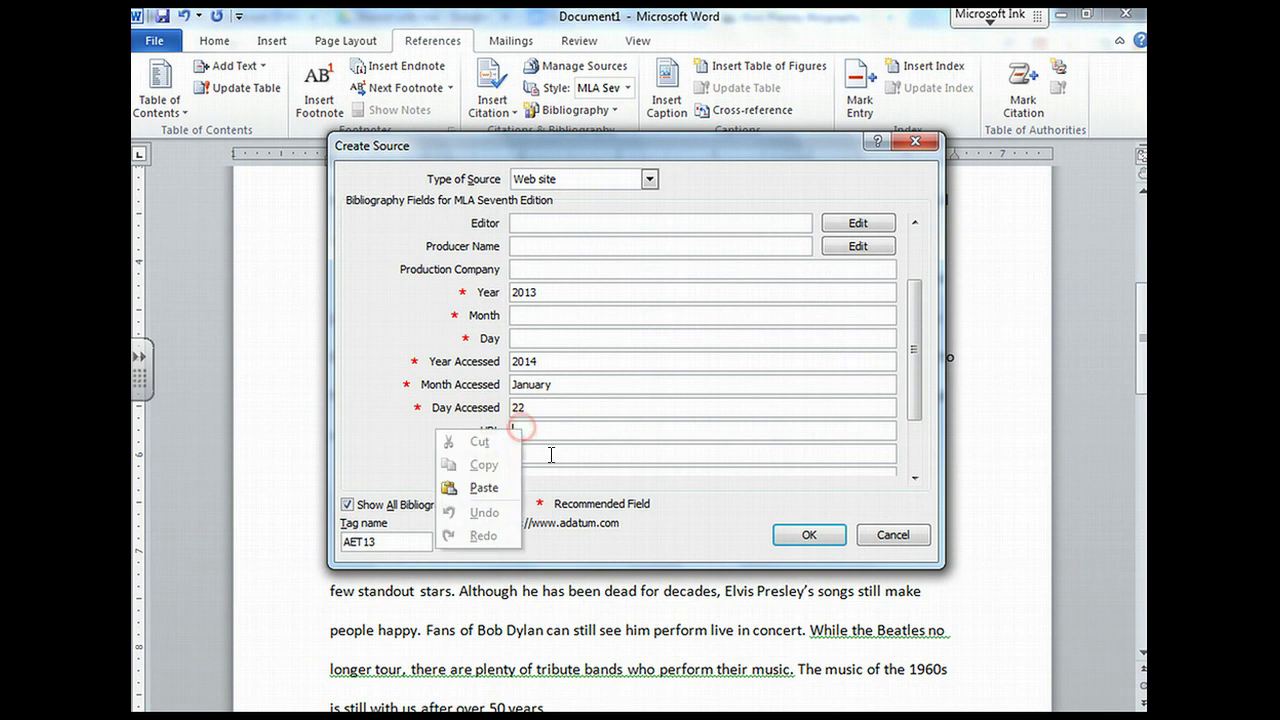
pyautogui.click(489, 492)
pyautogui.click(568, 455)
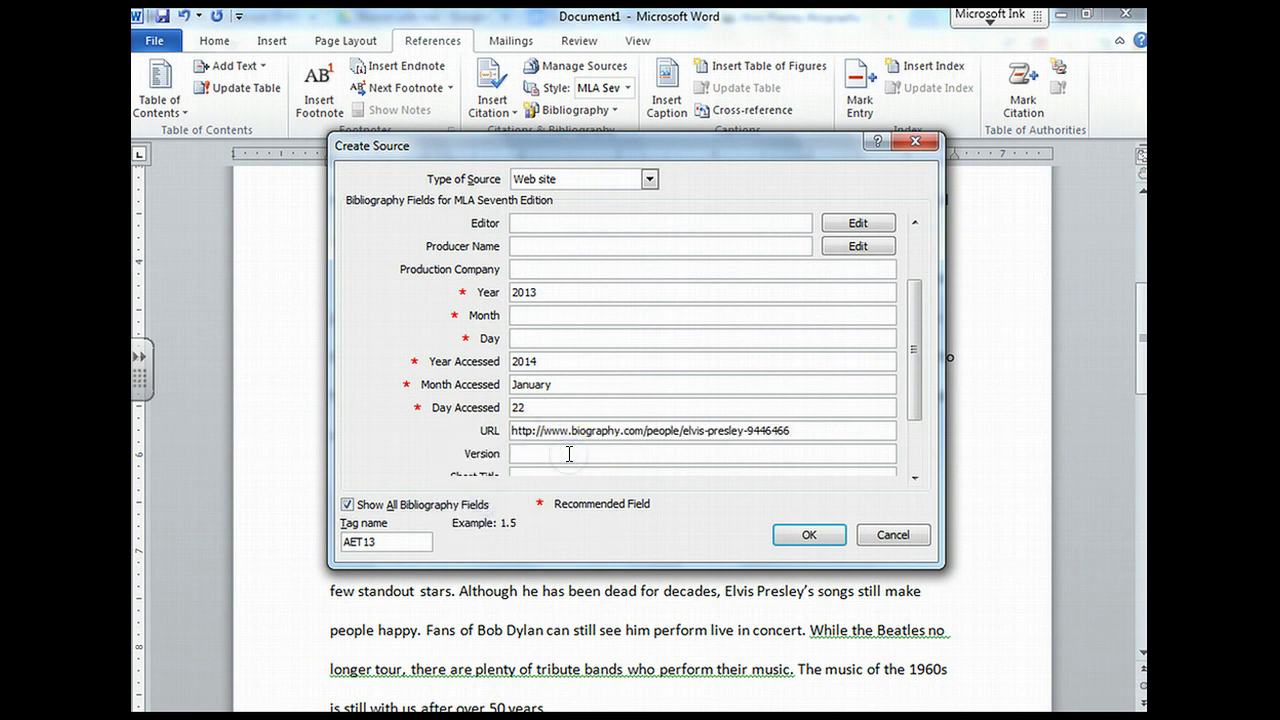
# Leave the remaining bibliography fields, including Medium and DOI, blank and save the source to insert its citation.
pyautogui.moveTo(914, 349); pyautogui.dragTo(914, 399)
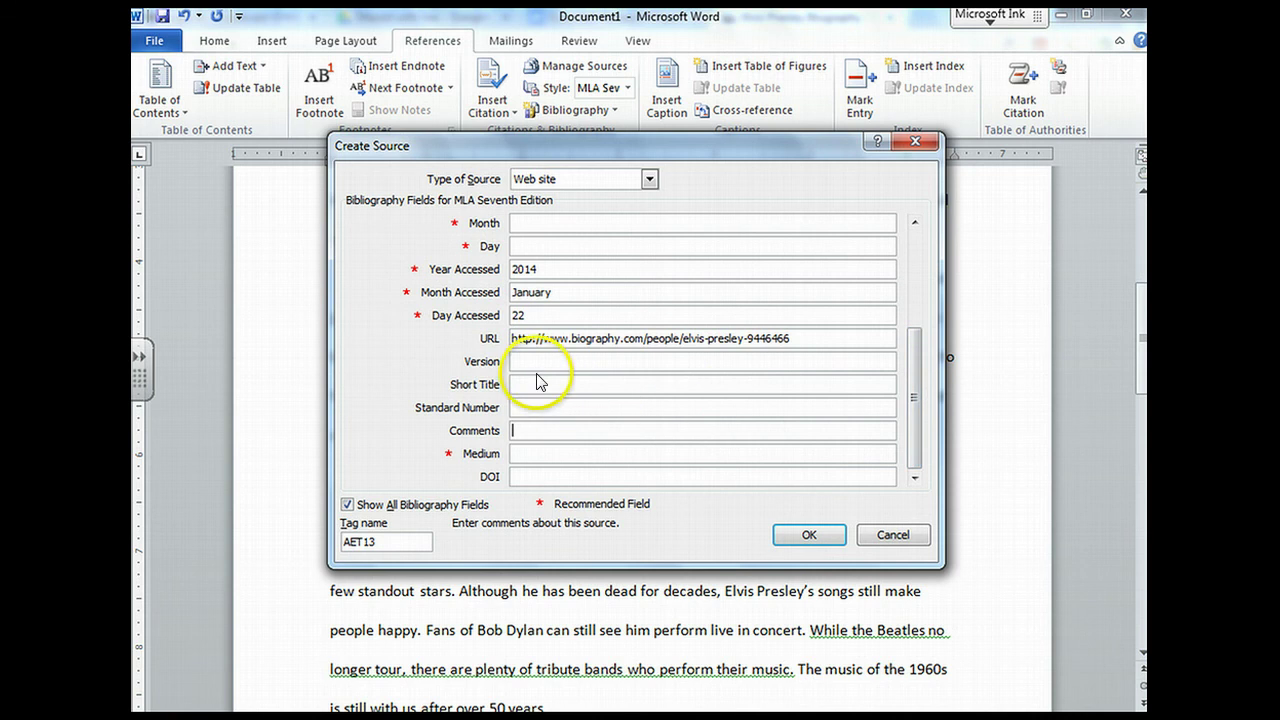
pyautogui.click(537, 452)
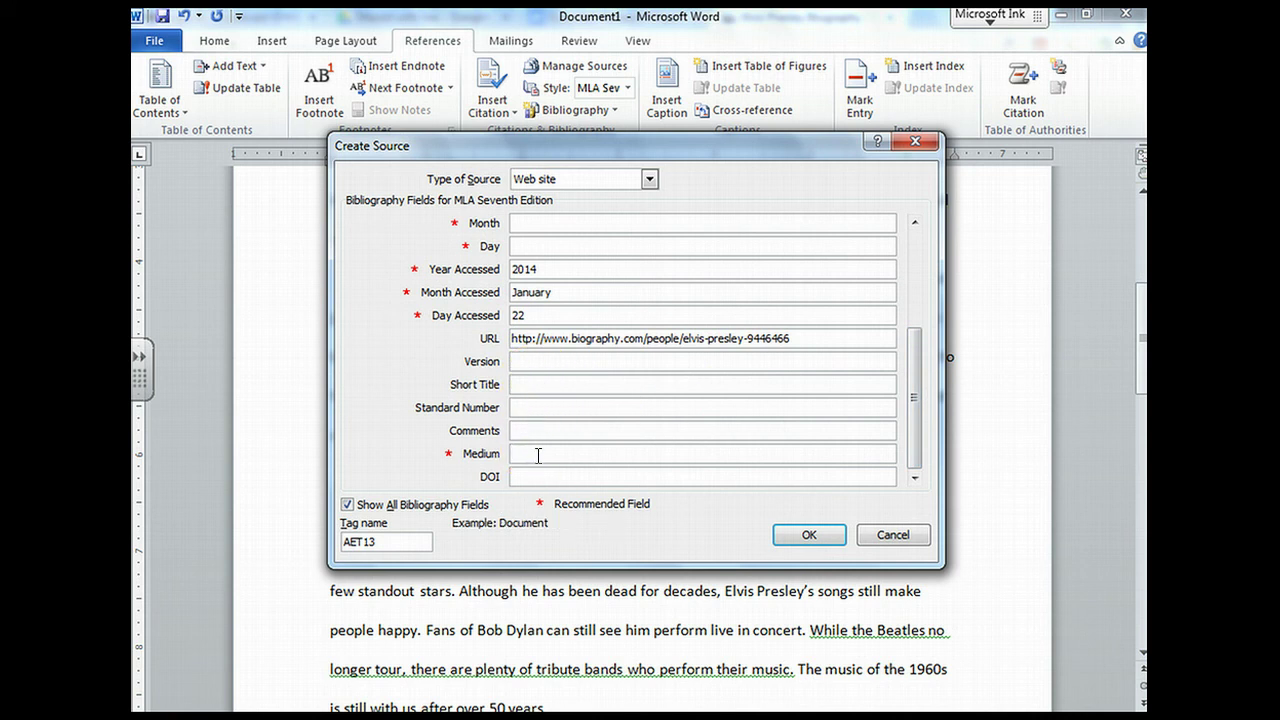
pyautogui.click(530, 475)
pyautogui.click(553, 475)
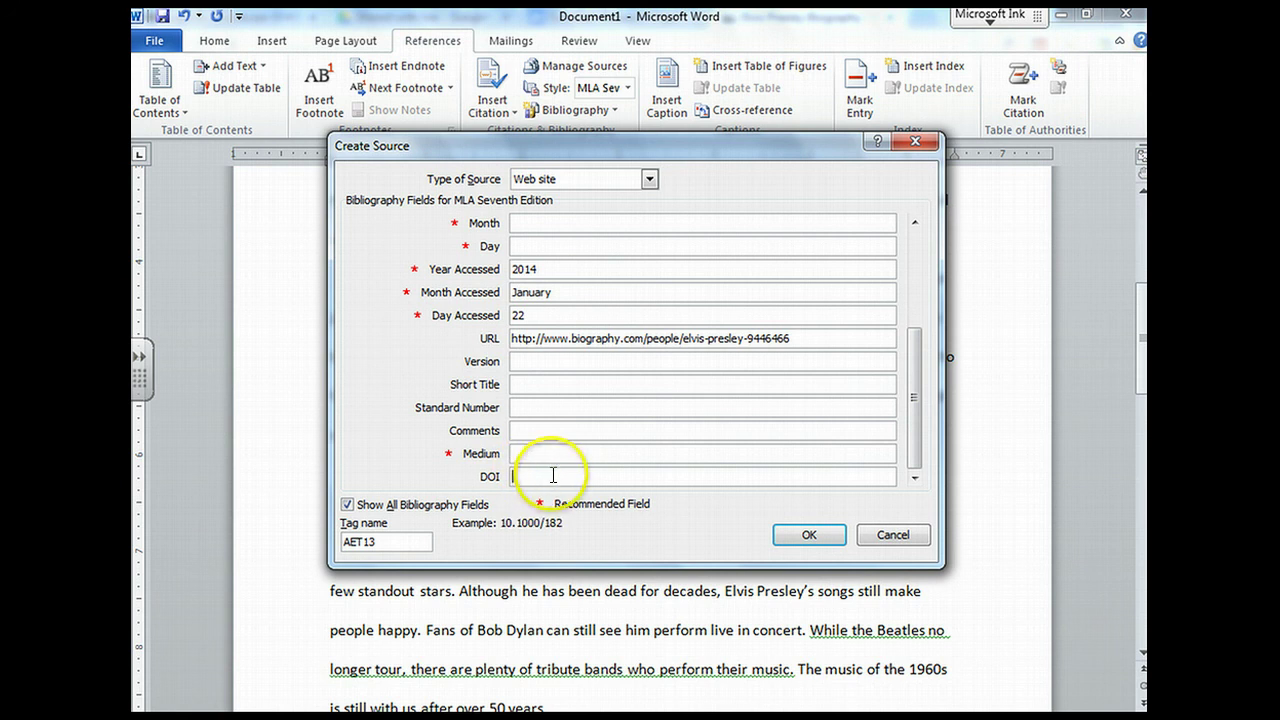
pyautogui.click(809, 536)
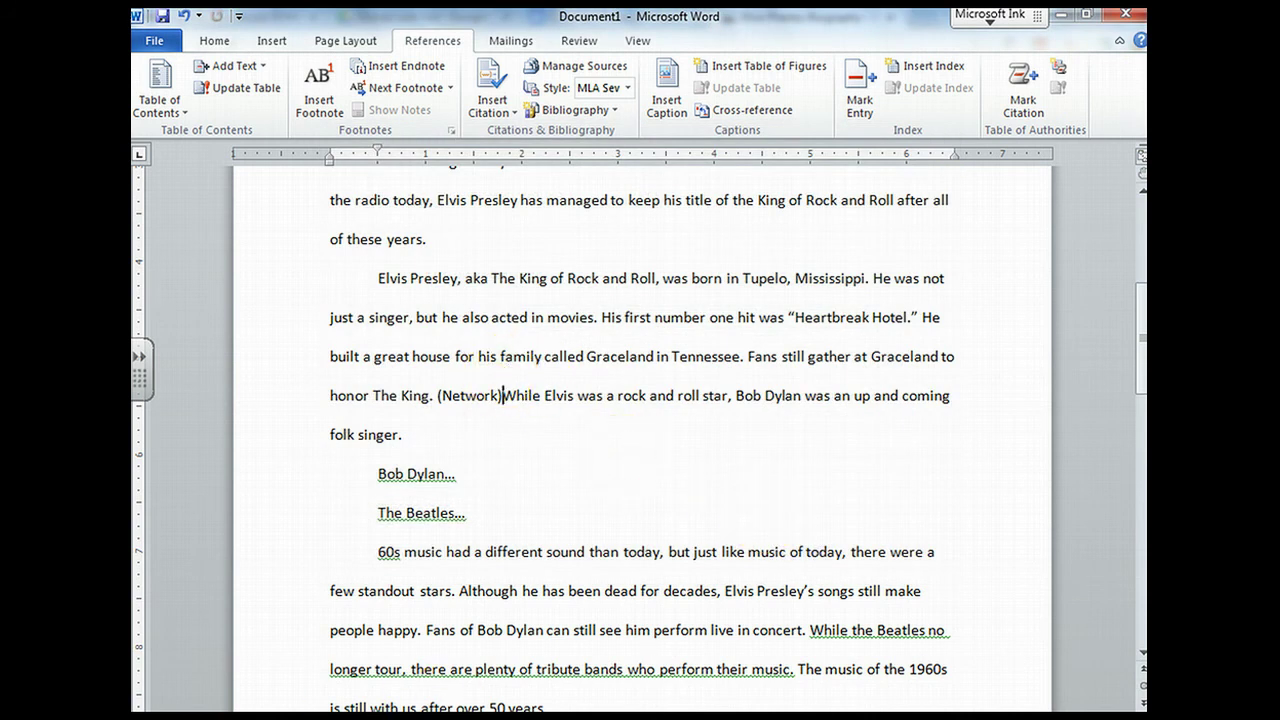
# Open the source of the inserted "(Network)" citation for editing and switch its author to a corporate author.
pyautogui.click(503, 397)
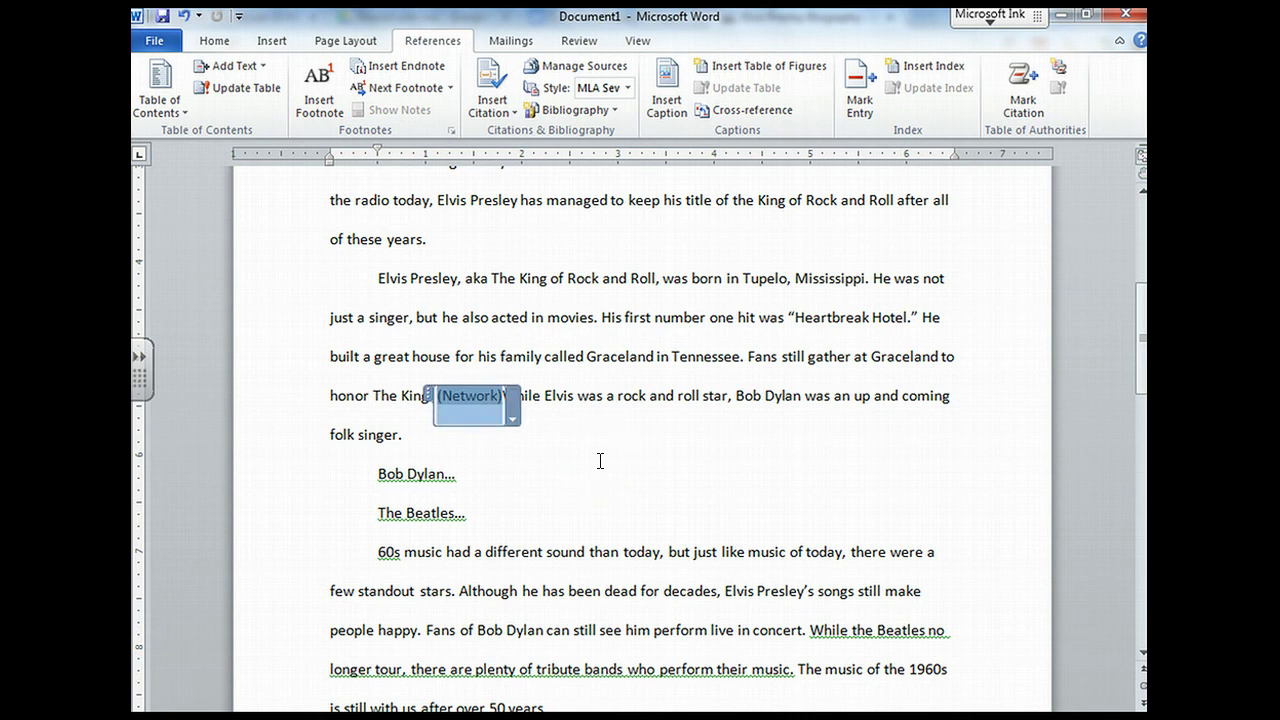
pyautogui.click(514, 418)
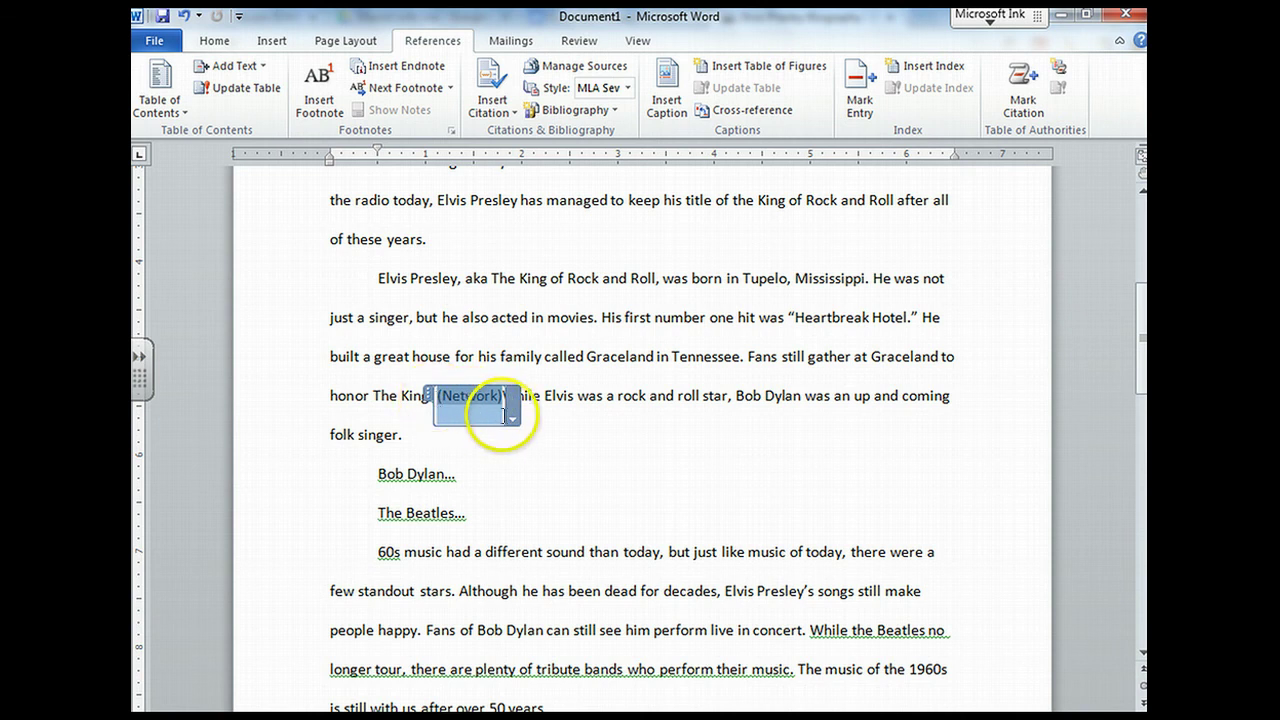
pyautogui.moveTo(503, 415); pyautogui.dragTo(432, 398)
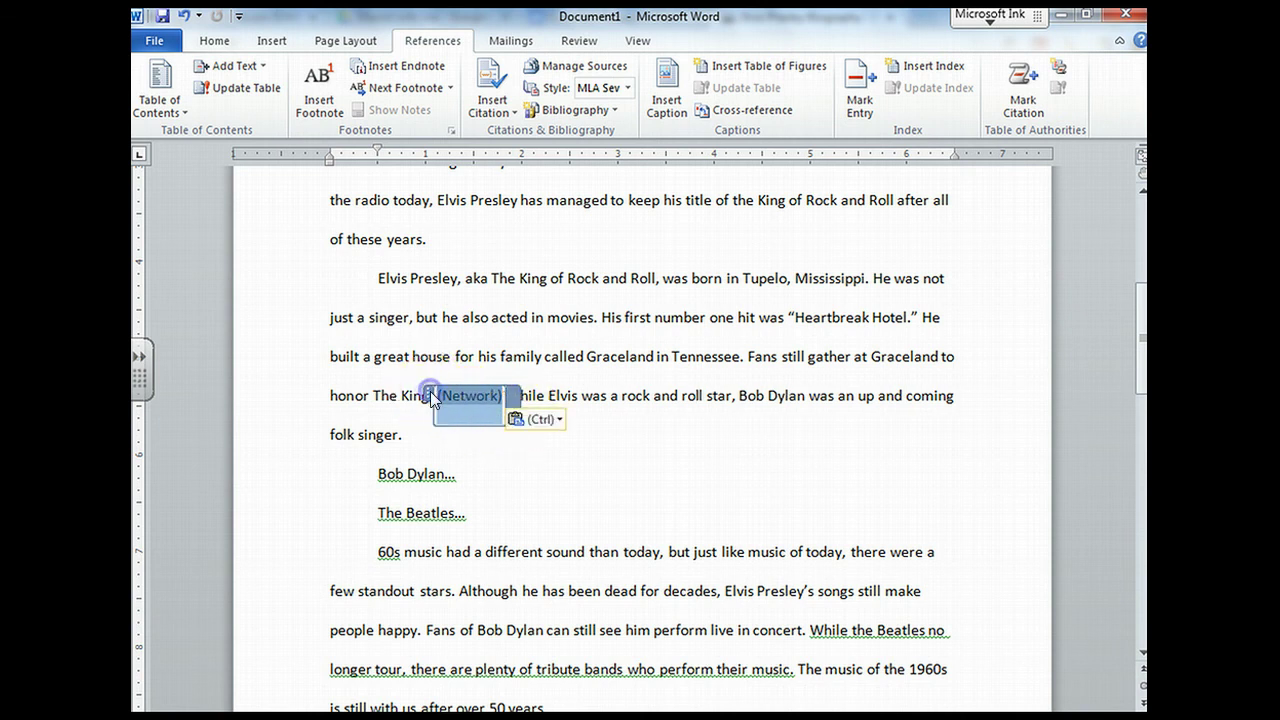
pyautogui.click(514, 397)
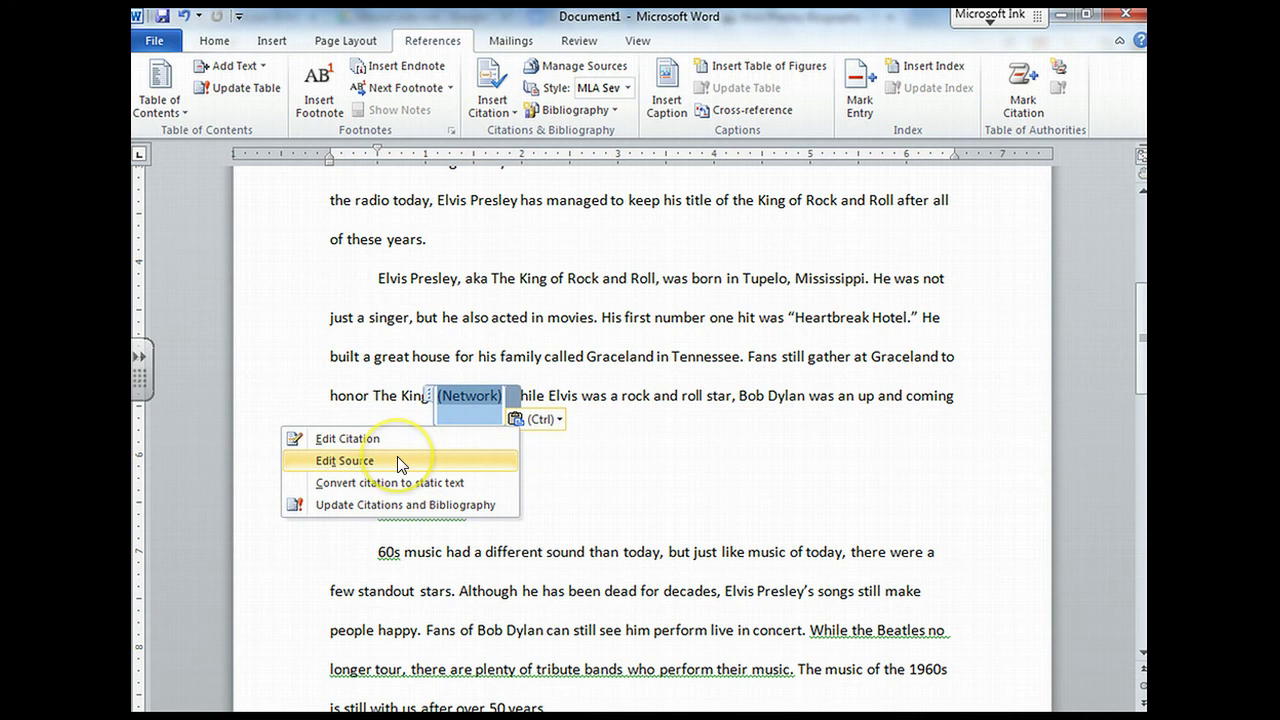
pyautogui.click(397, 460)
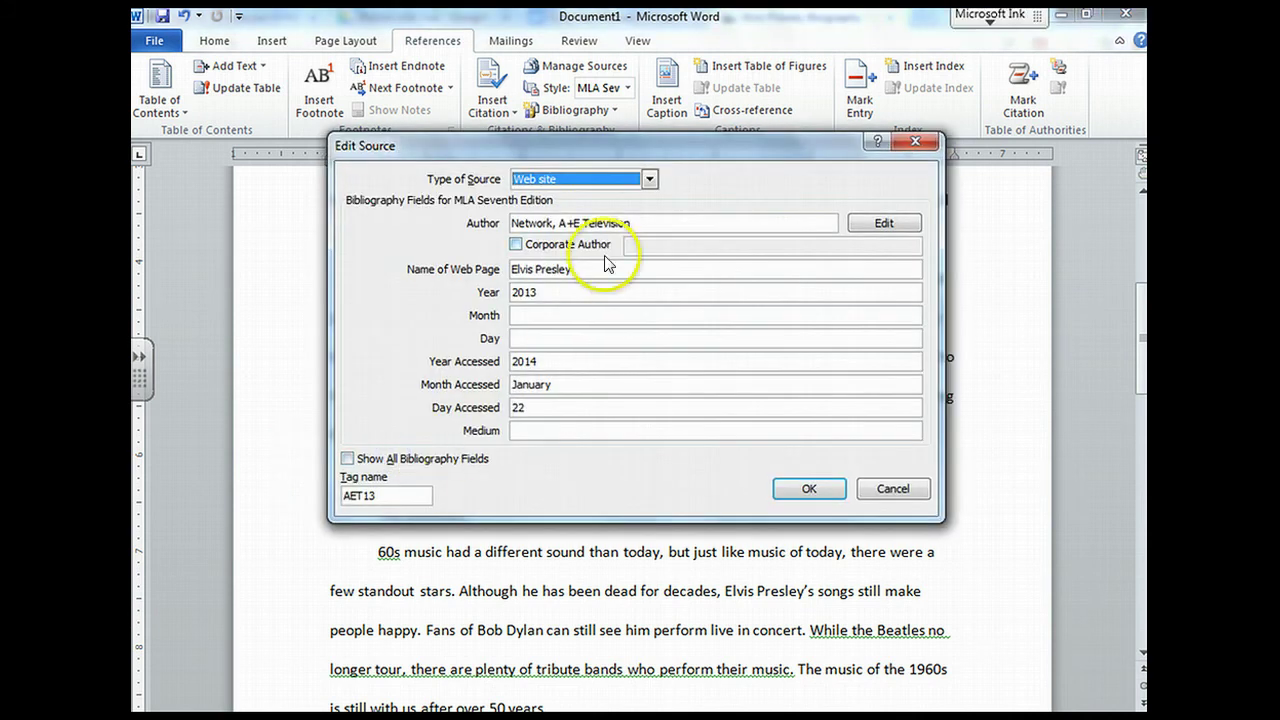
pyautogui.click(515, 245)
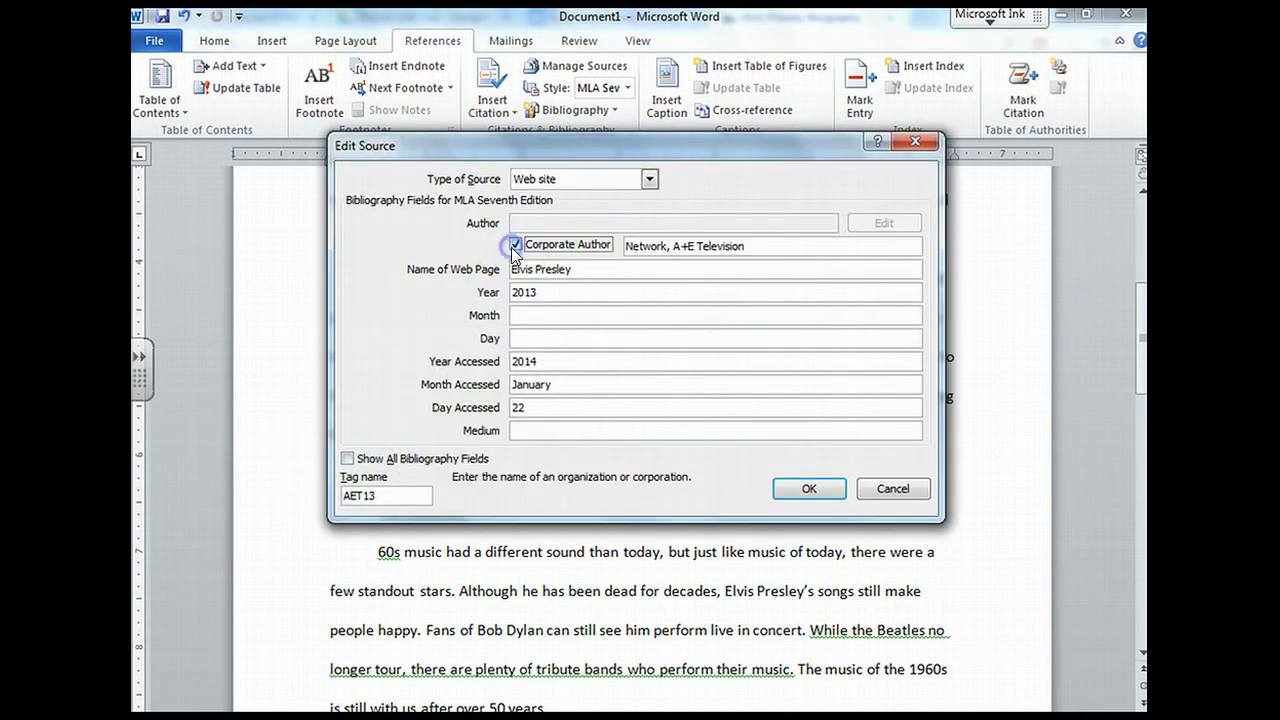
# Correct the corporate author to "A+E Television Network" and update both the master list and the current document.
pyautogui.doubleClick(643, 246)
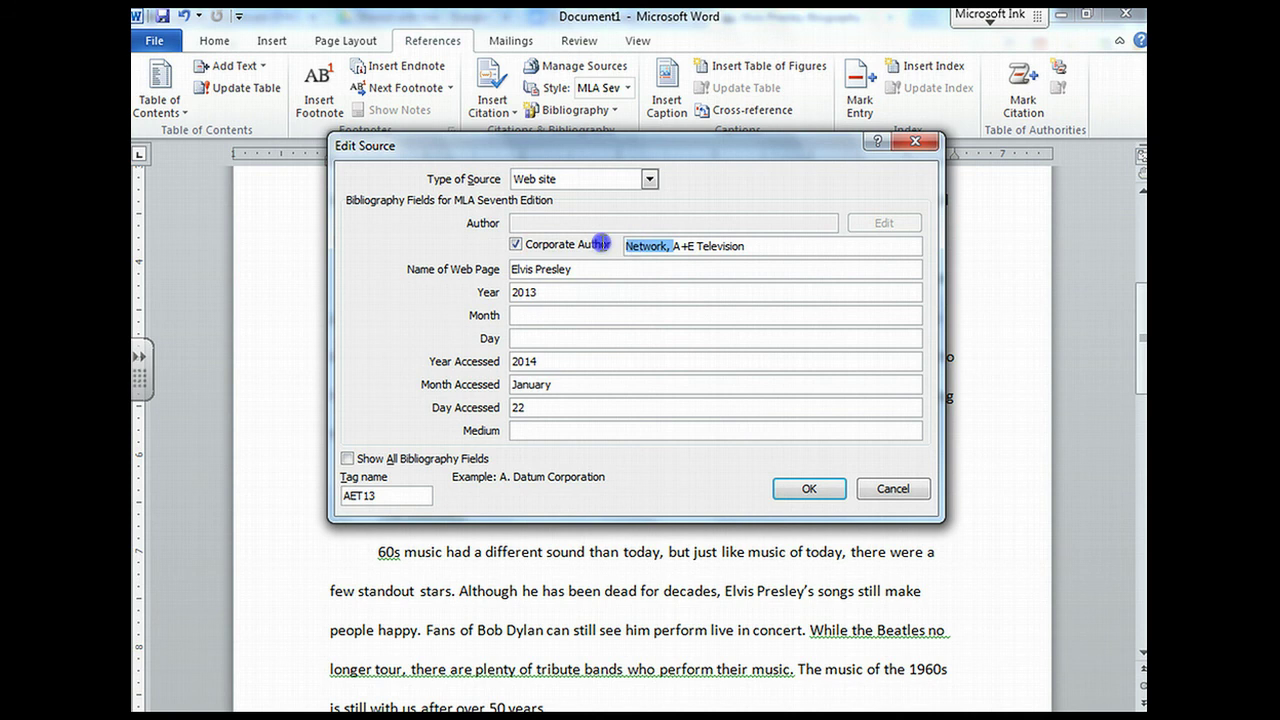
pyautogui.rightClick(643, 246)
pyautogui.click(682, 264)
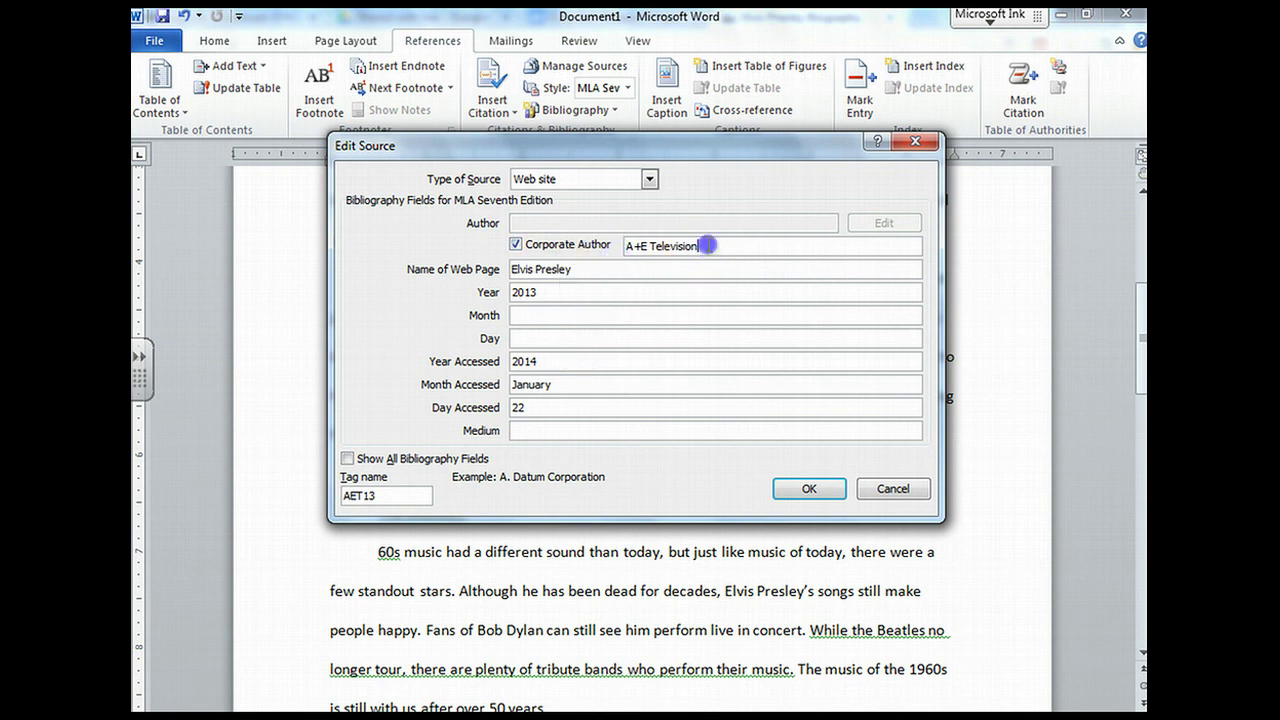
pyautogui.write('Network,')
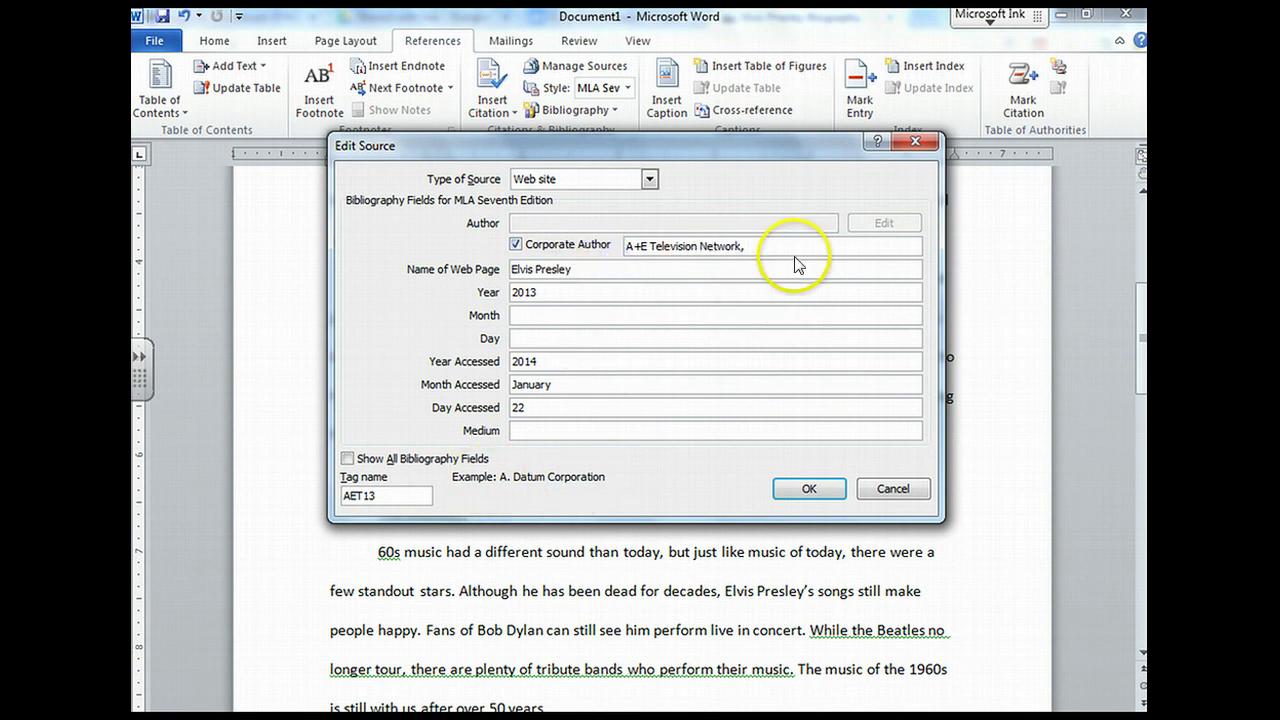
pyautogui.press('BackSpace')
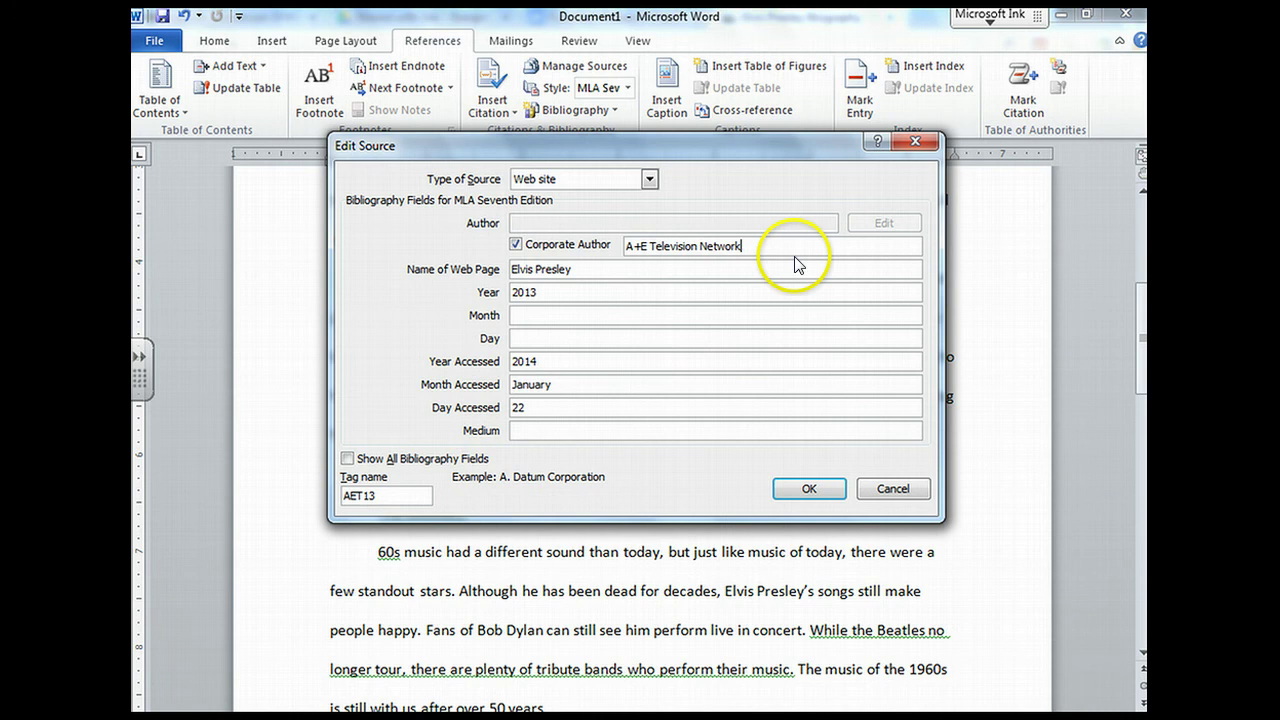
pyautogui.click(808, 490)
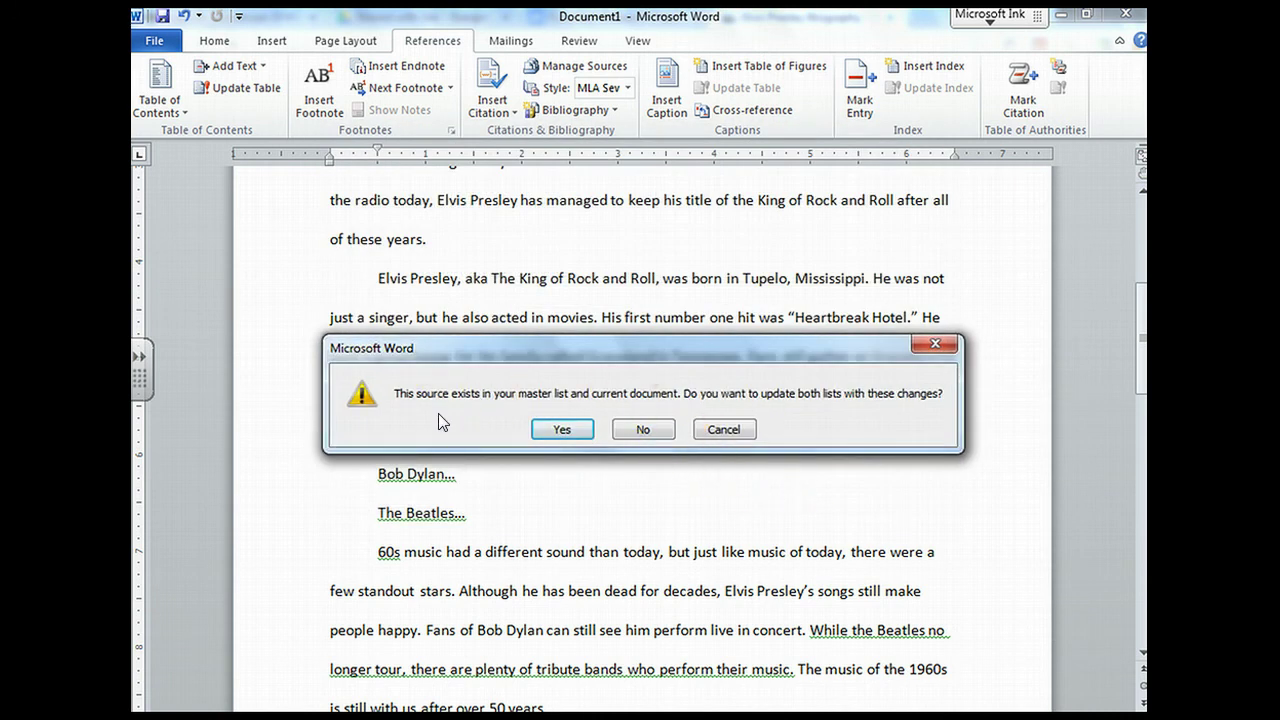
pyautogui.click(553, 429)
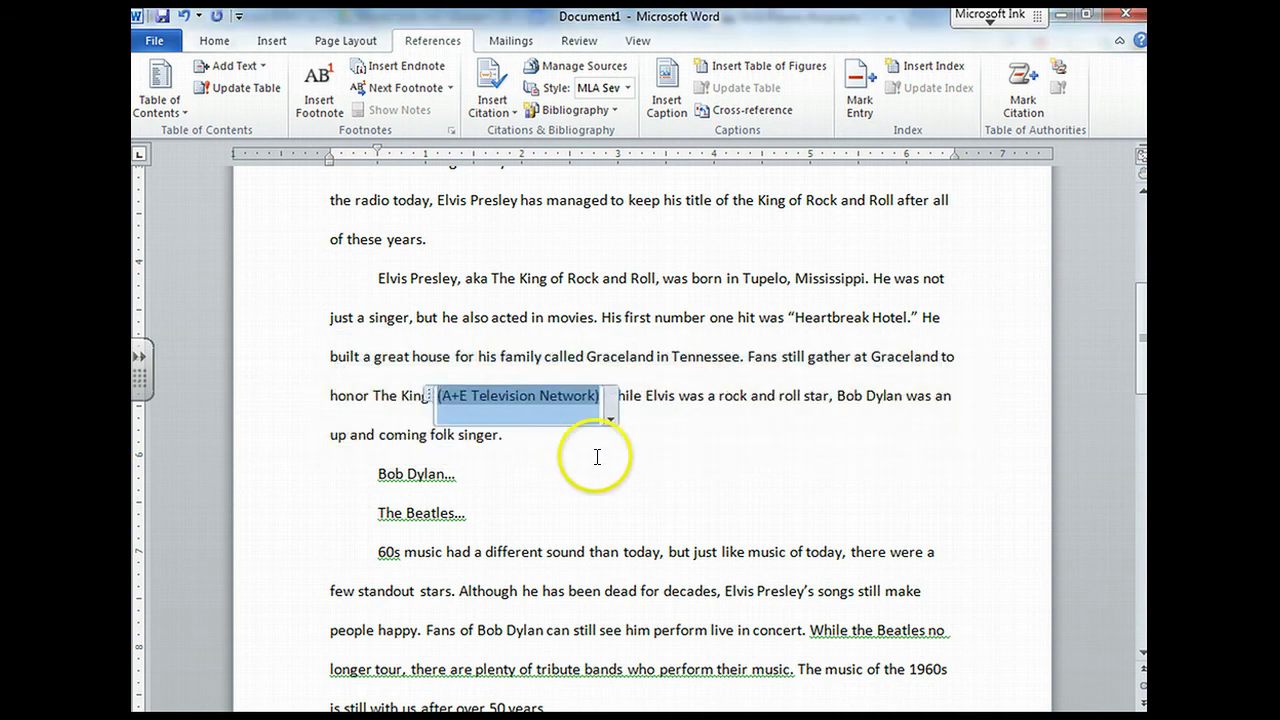
pyautogui.click(595, 457)
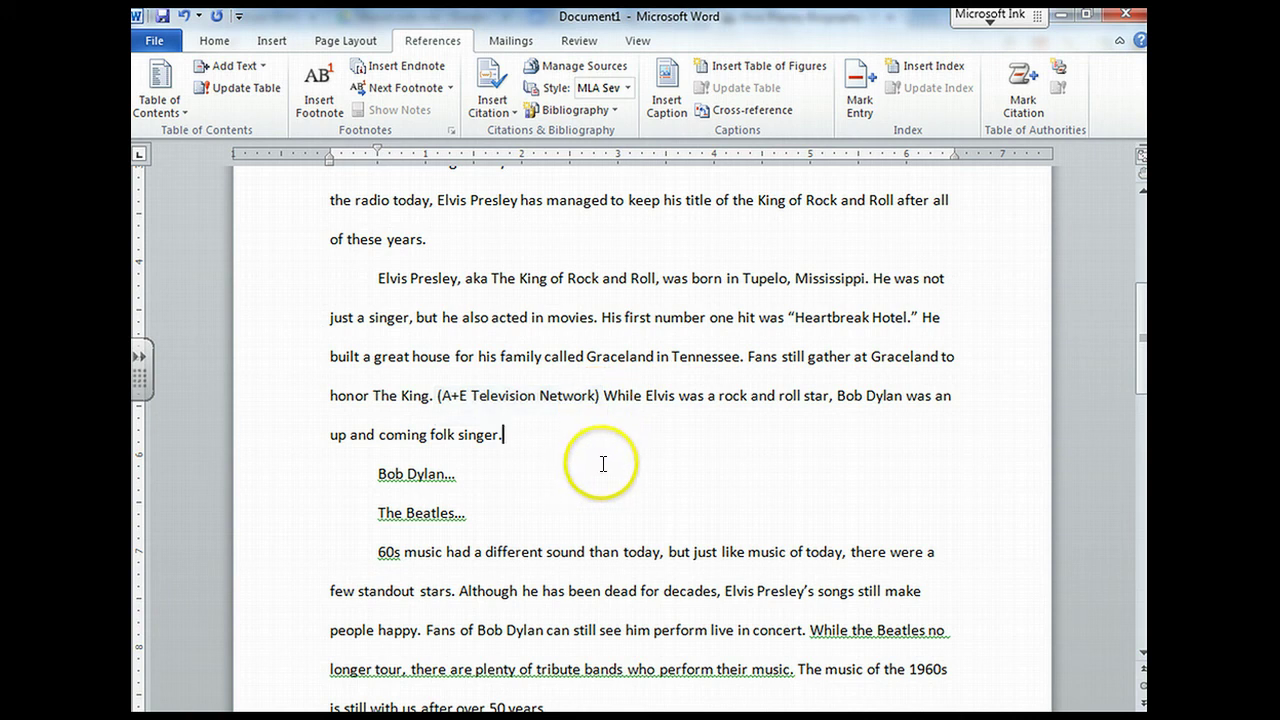
# Insert the built-in Bibliography at the start of the blank page following the paper's last paragraph.
pyautogui.scroll(-1, 601, 464)
pyautogui.scroll(-7, 601, 464)
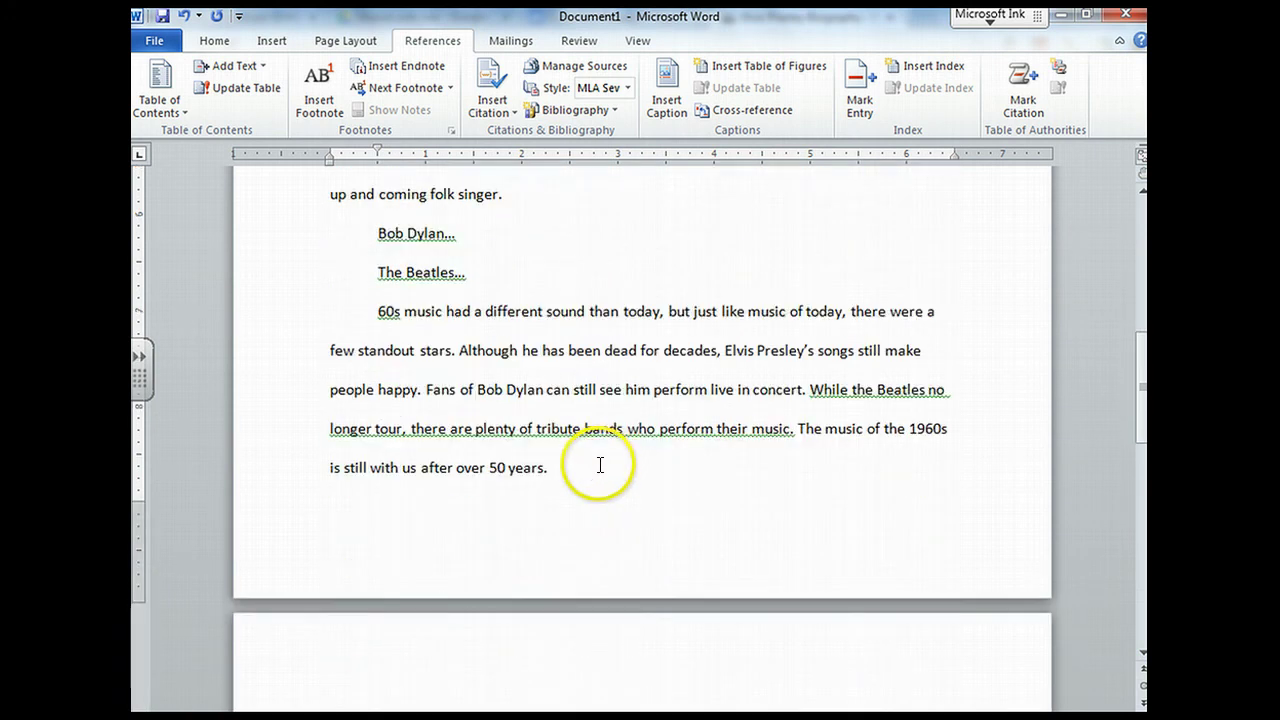
pyautogui.scroll(1, 591, 400)
pyautogui.scroll(3, 591, 395)
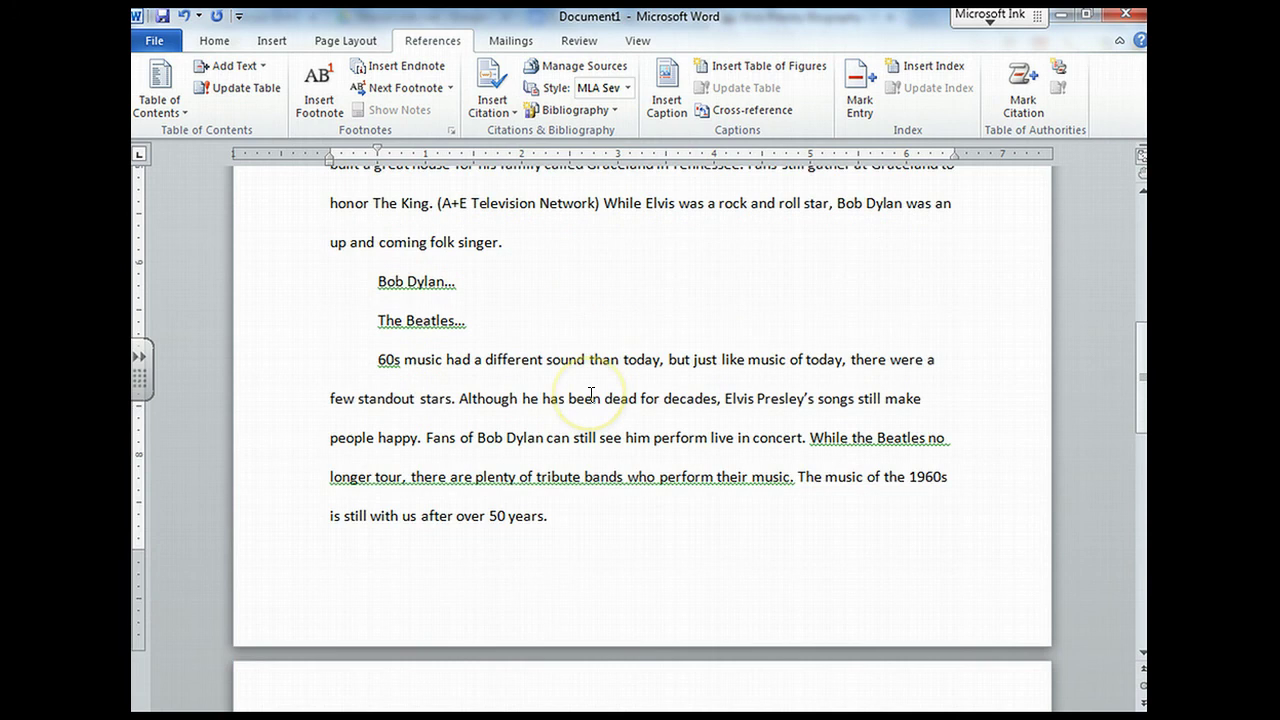
pyautogui.scroll(-4, 521, 589)
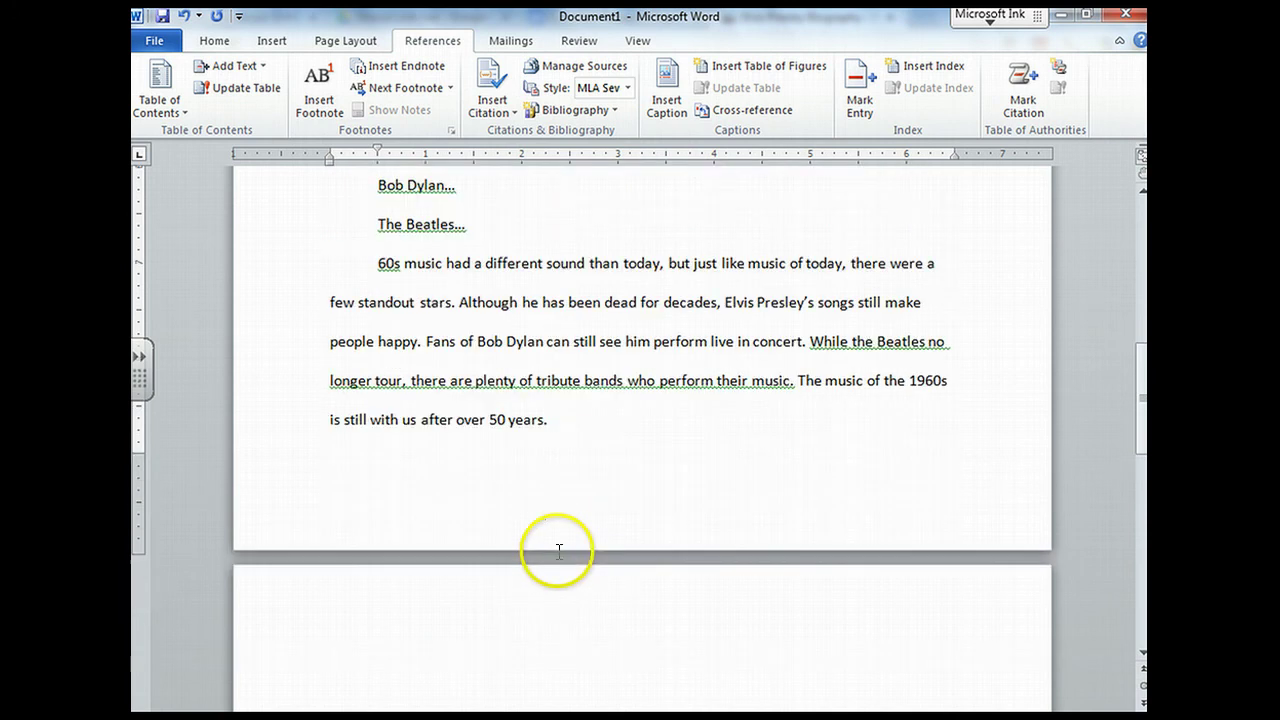
pyautogui.click(500, 549)
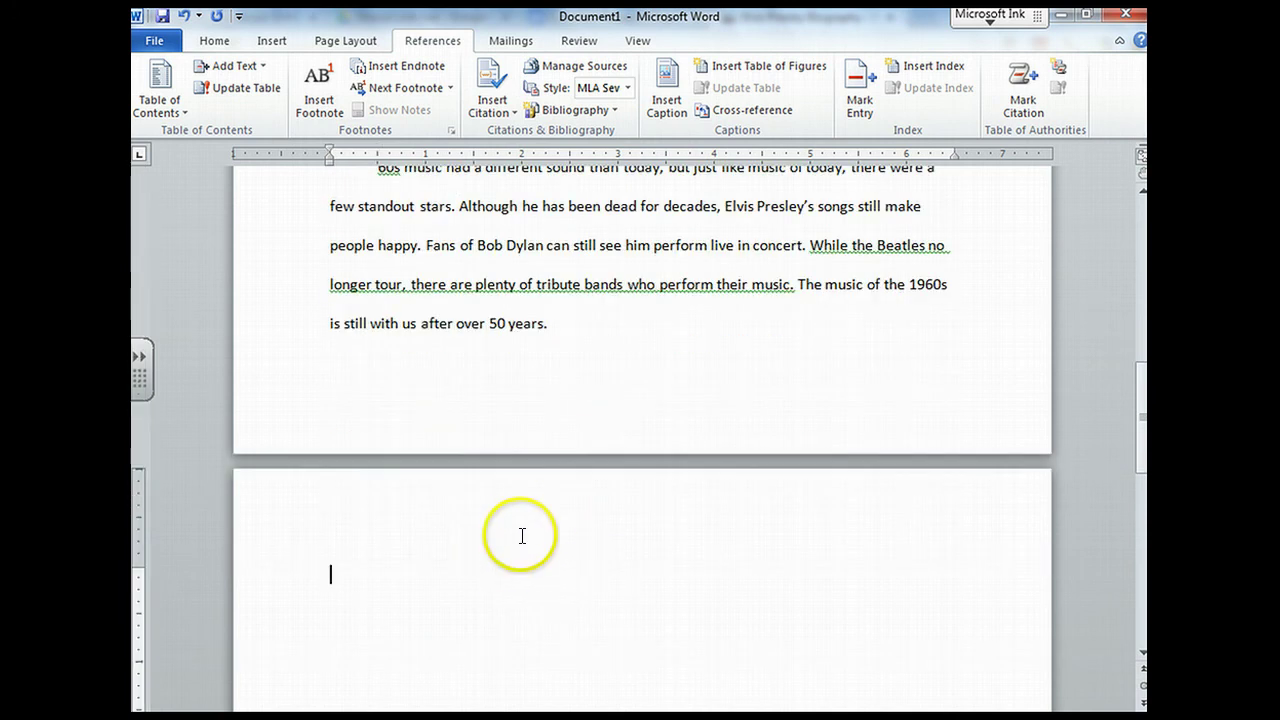
pyautogui.click(433, 45)
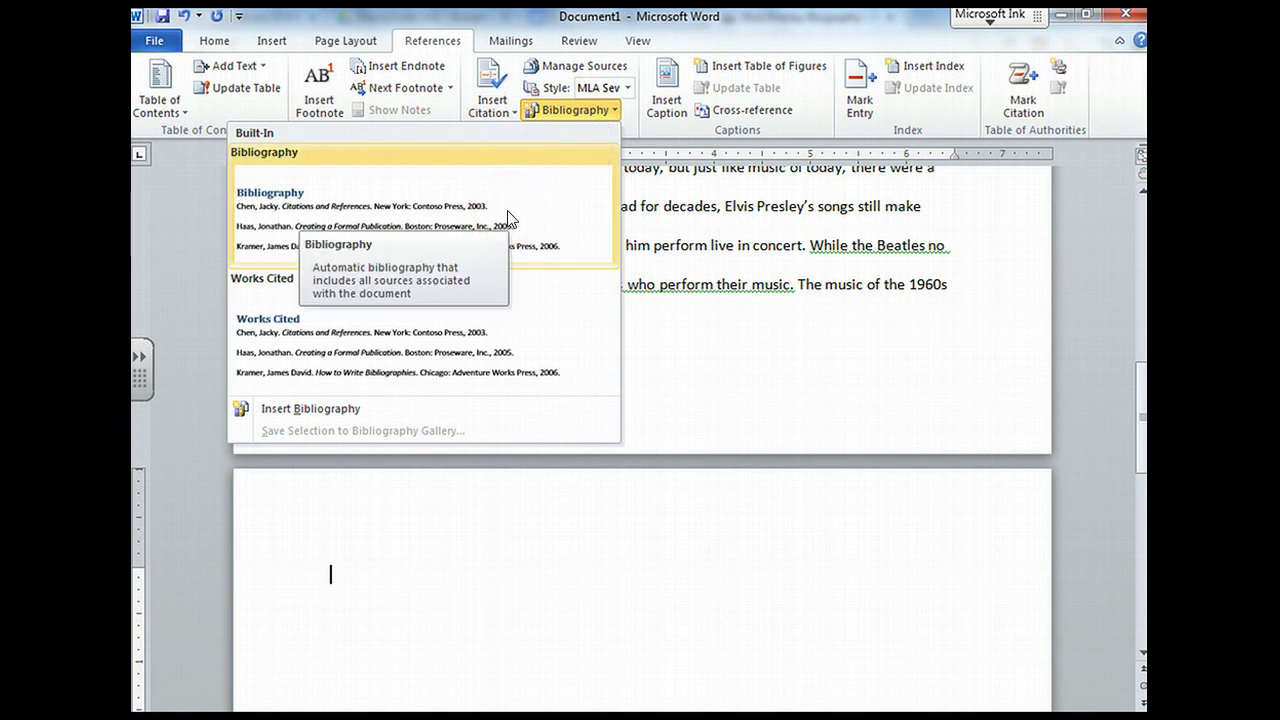
pyautogui.click(508, 216)
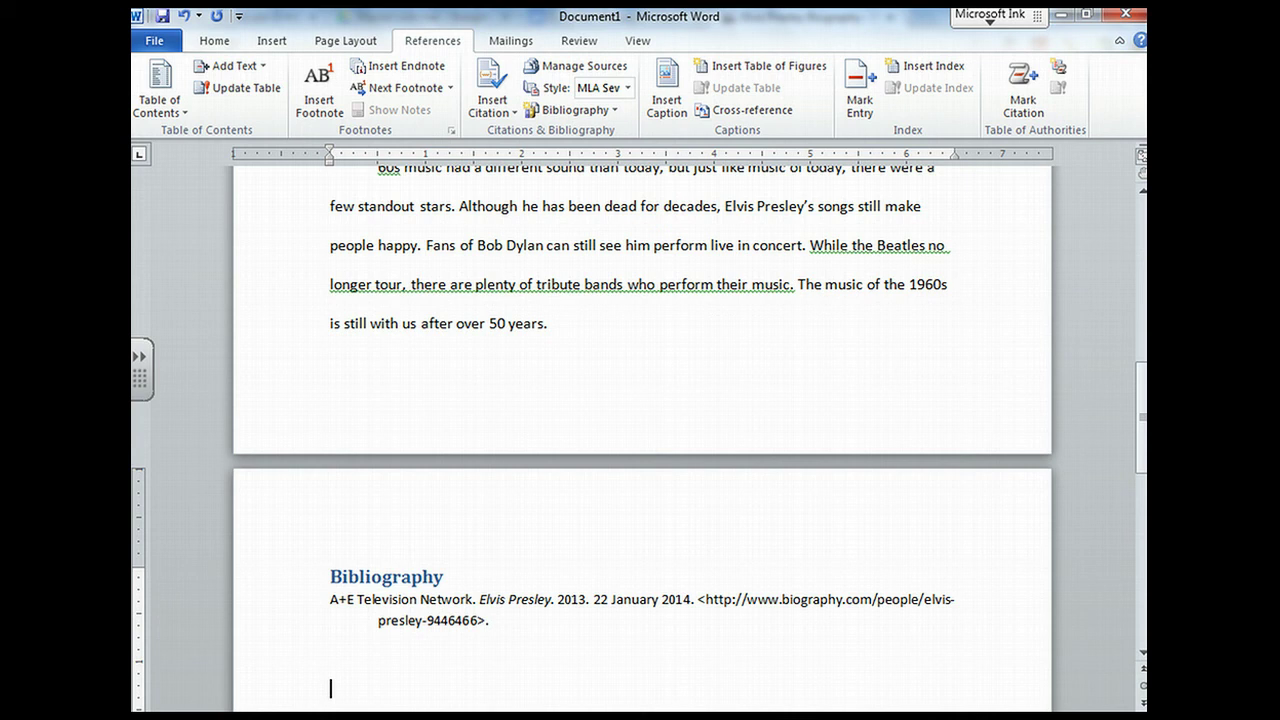
# Open the source behind the in-text "(A+E Television Network)" citation in the Elvis Presley paragraph for editing.
pyautogui.click(714, 656)
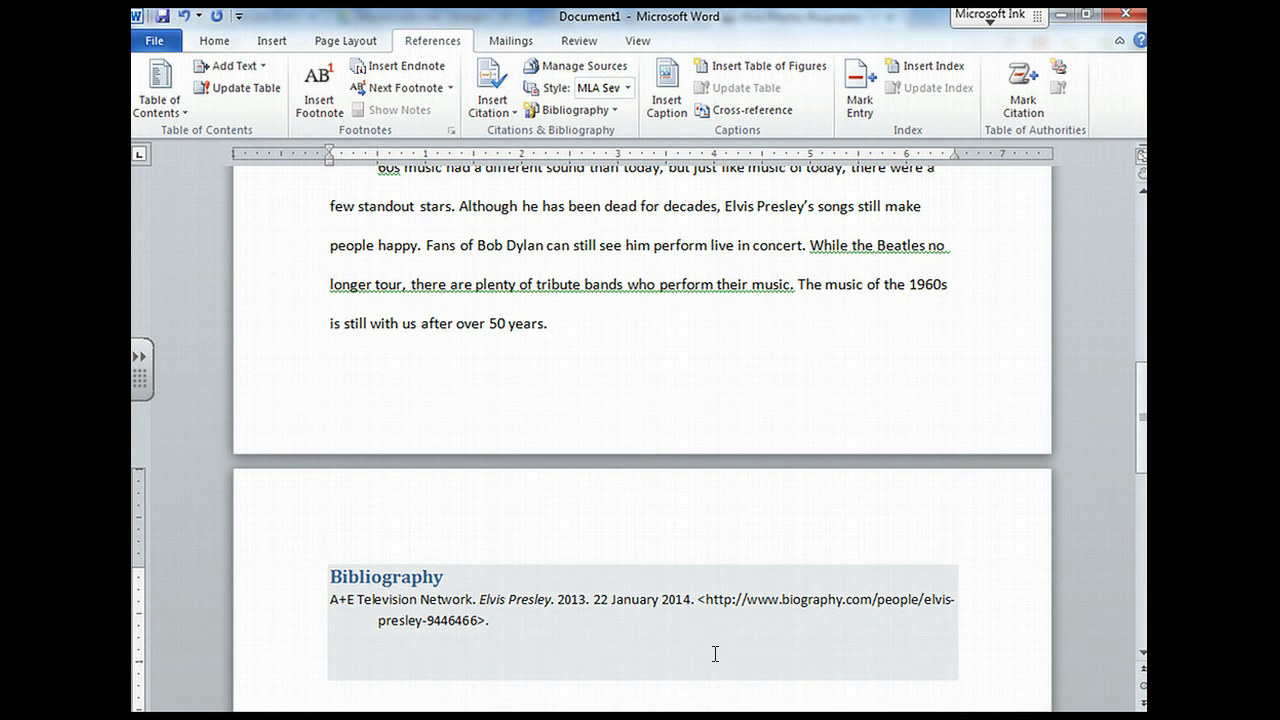
pyautogui.click(595, 603)
pyautogui.scroll(8, 580, 543)
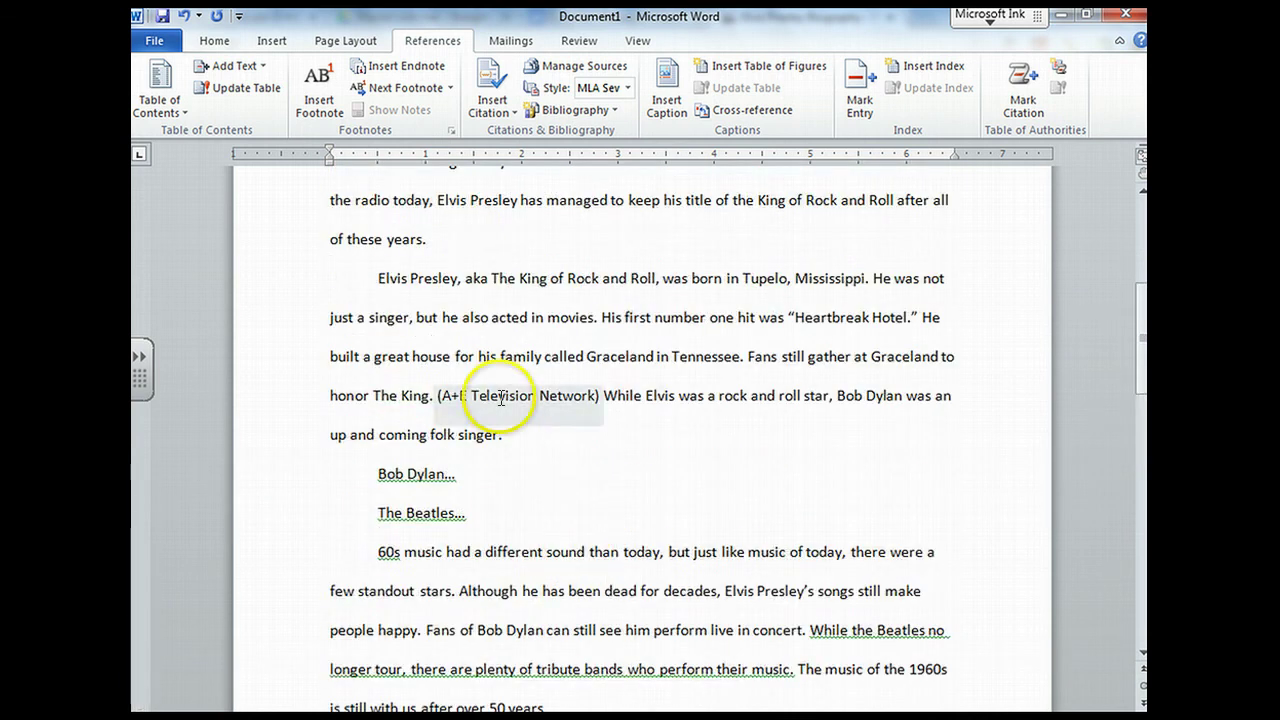
pyautogui.click(501, 398)
pyautogui.click(609, 412)
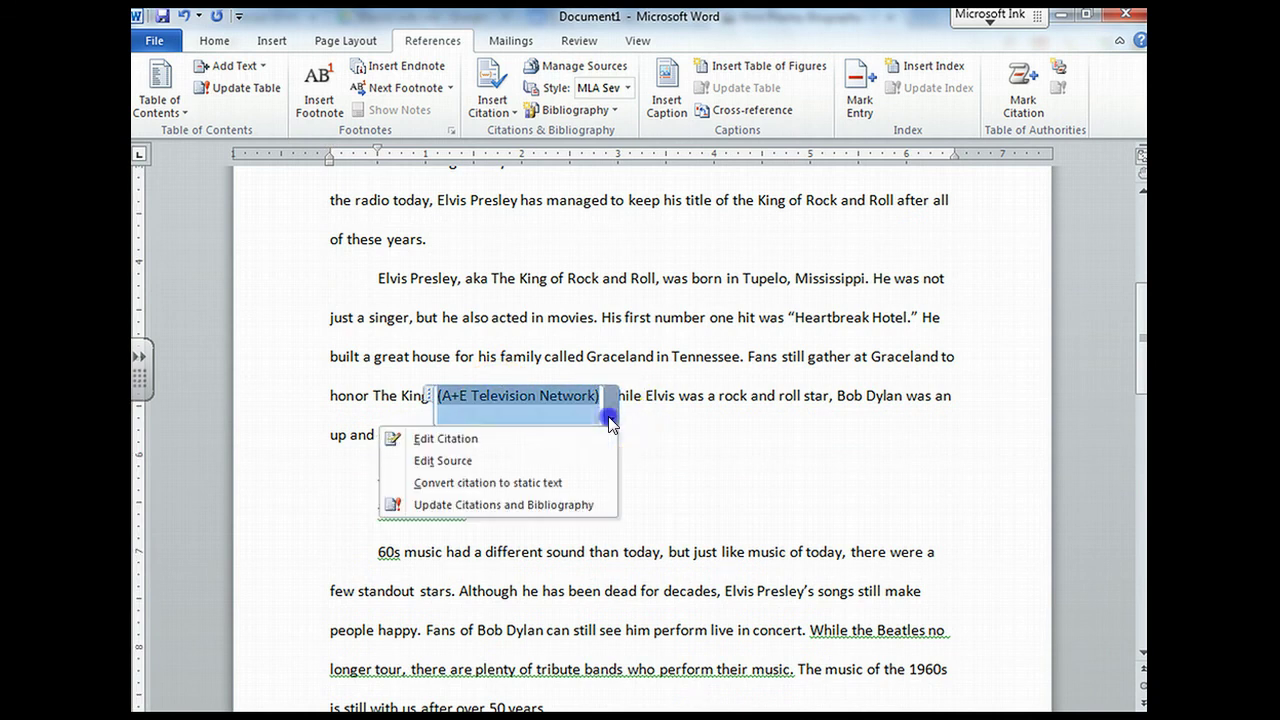
pyautogui.click(568, 462)
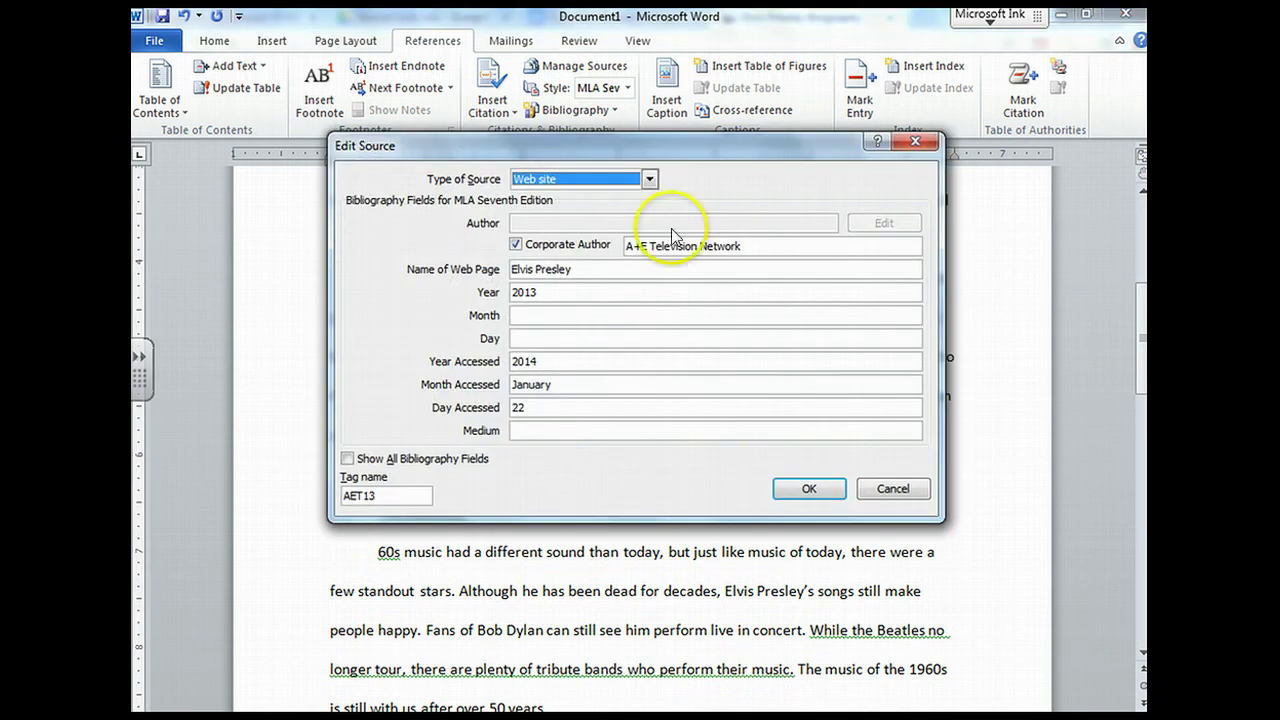
# Look through the available source types from Book to Art, cancel the source edit and return to the bibliography page.
pyautogui.click(650, 178)
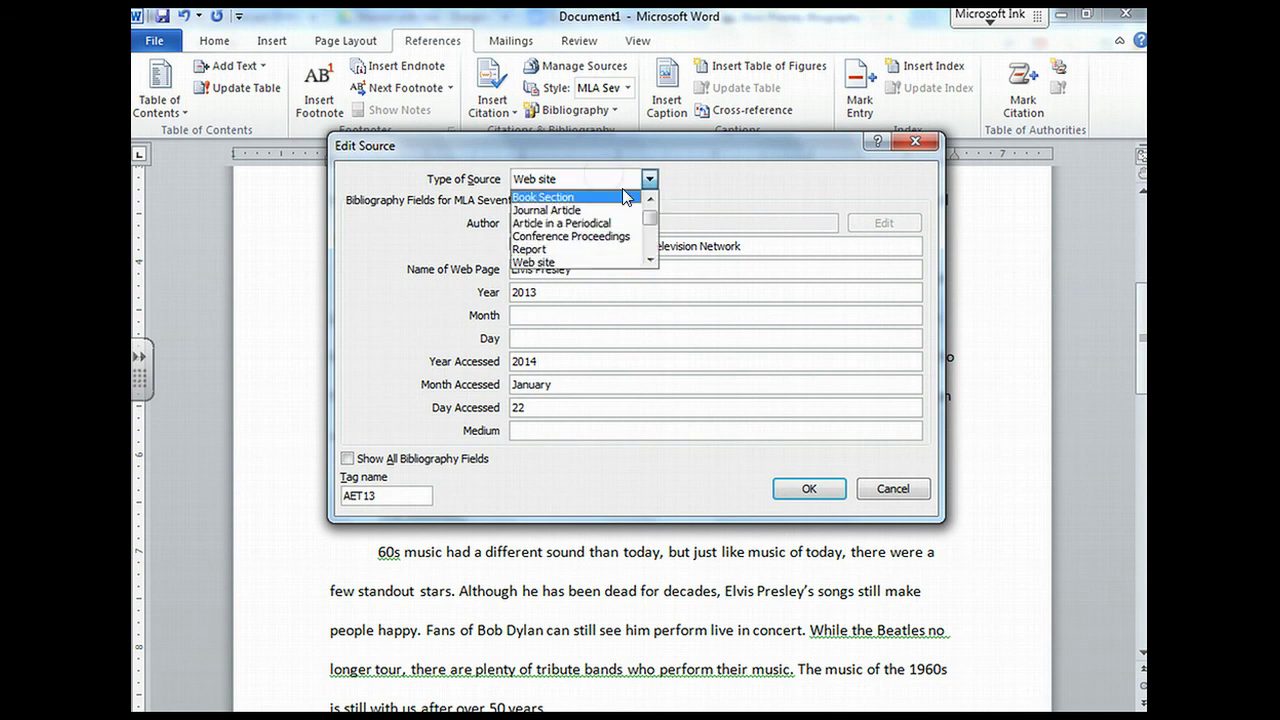
pyautogui.scroll(1, 652, 215)
pyautogui.click(614, 205)
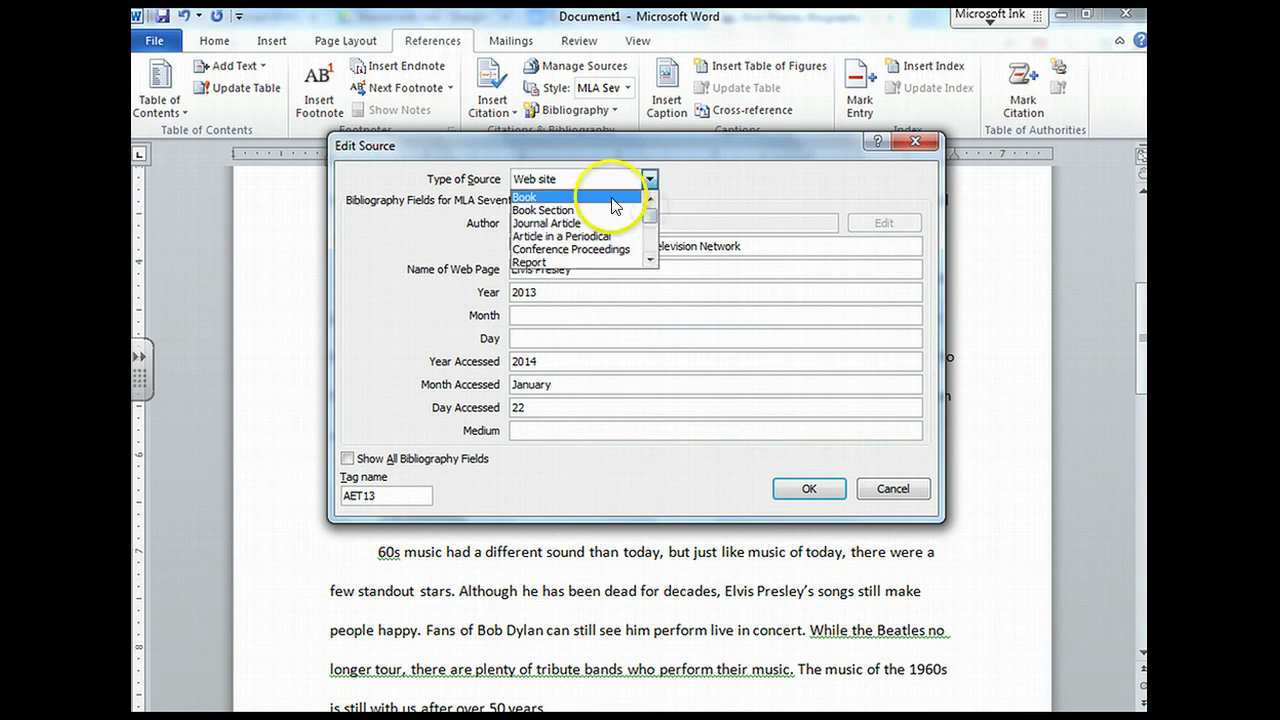
pyautogui.scroll(-4, 652, 225)
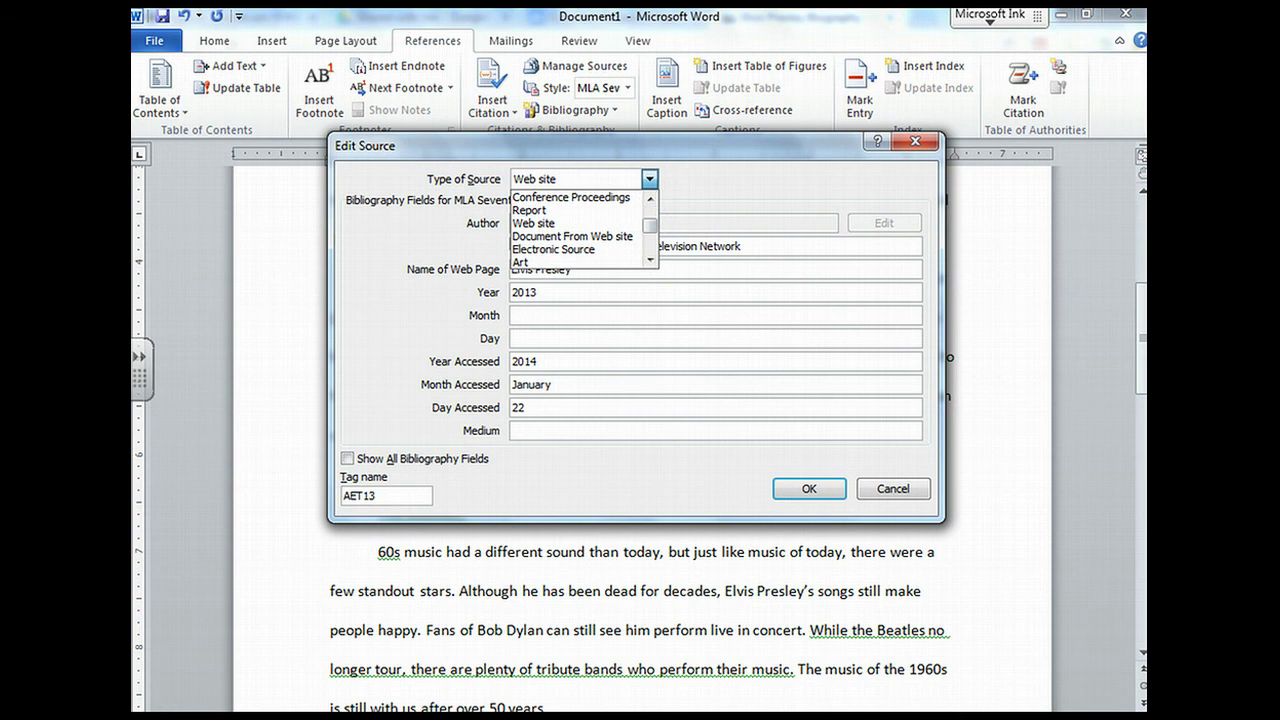
pyautogui.click(874, 489)
pyautogui.click(757, 529)
pyautogui.scroll(-2, 758, 527)
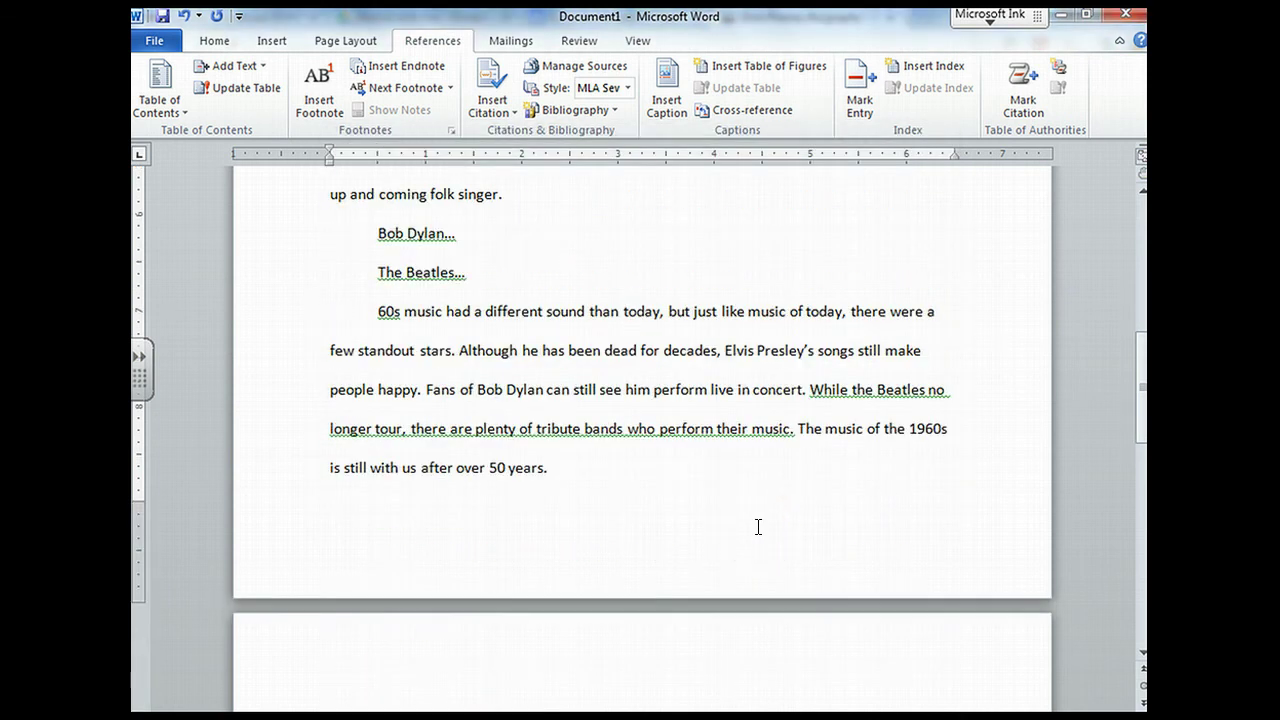
pyautogui.scroll(-3, 758, 527)
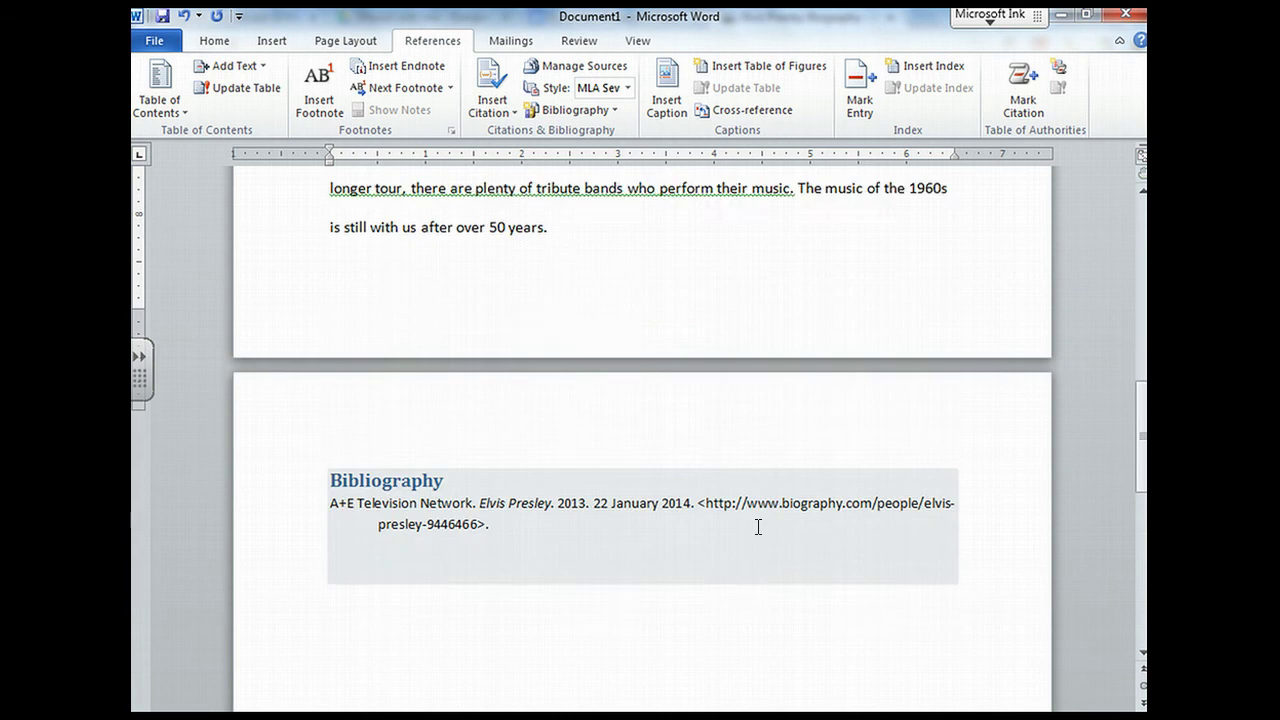